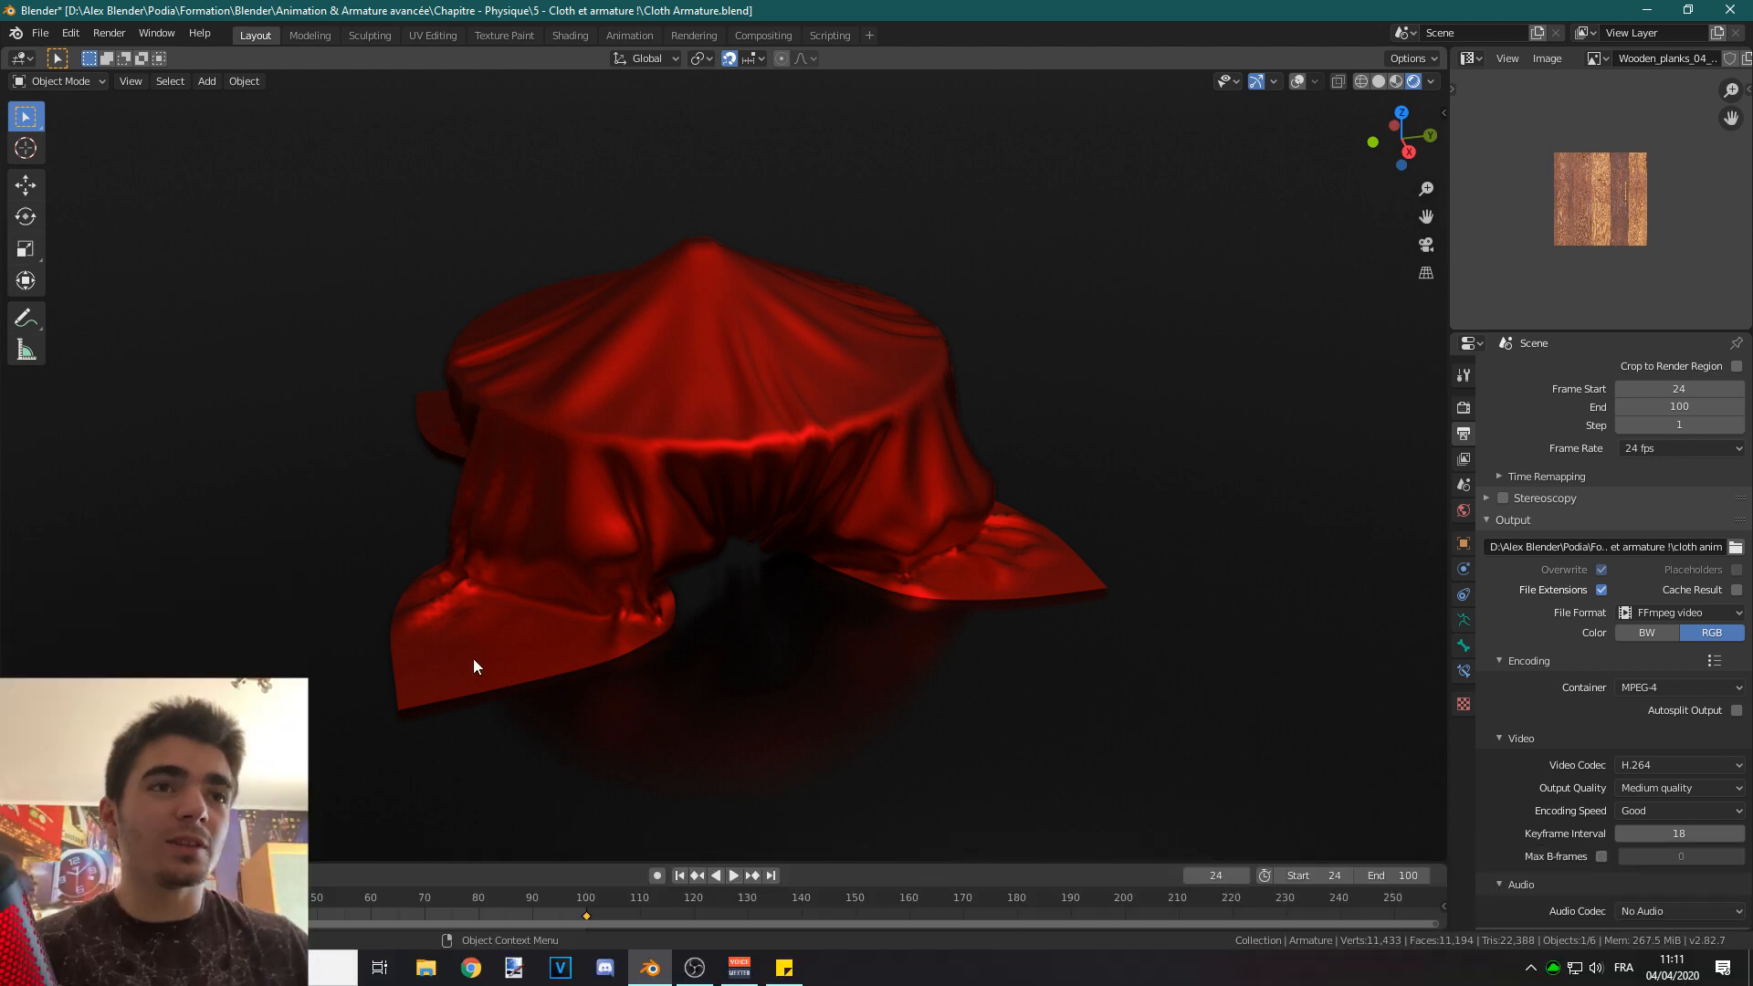
Start a new file from the General template in place of the red cloth scene.
middle_click_drag(473, 659, 507, 628)
left_click(40, 33)
mouse_move(128, 53)
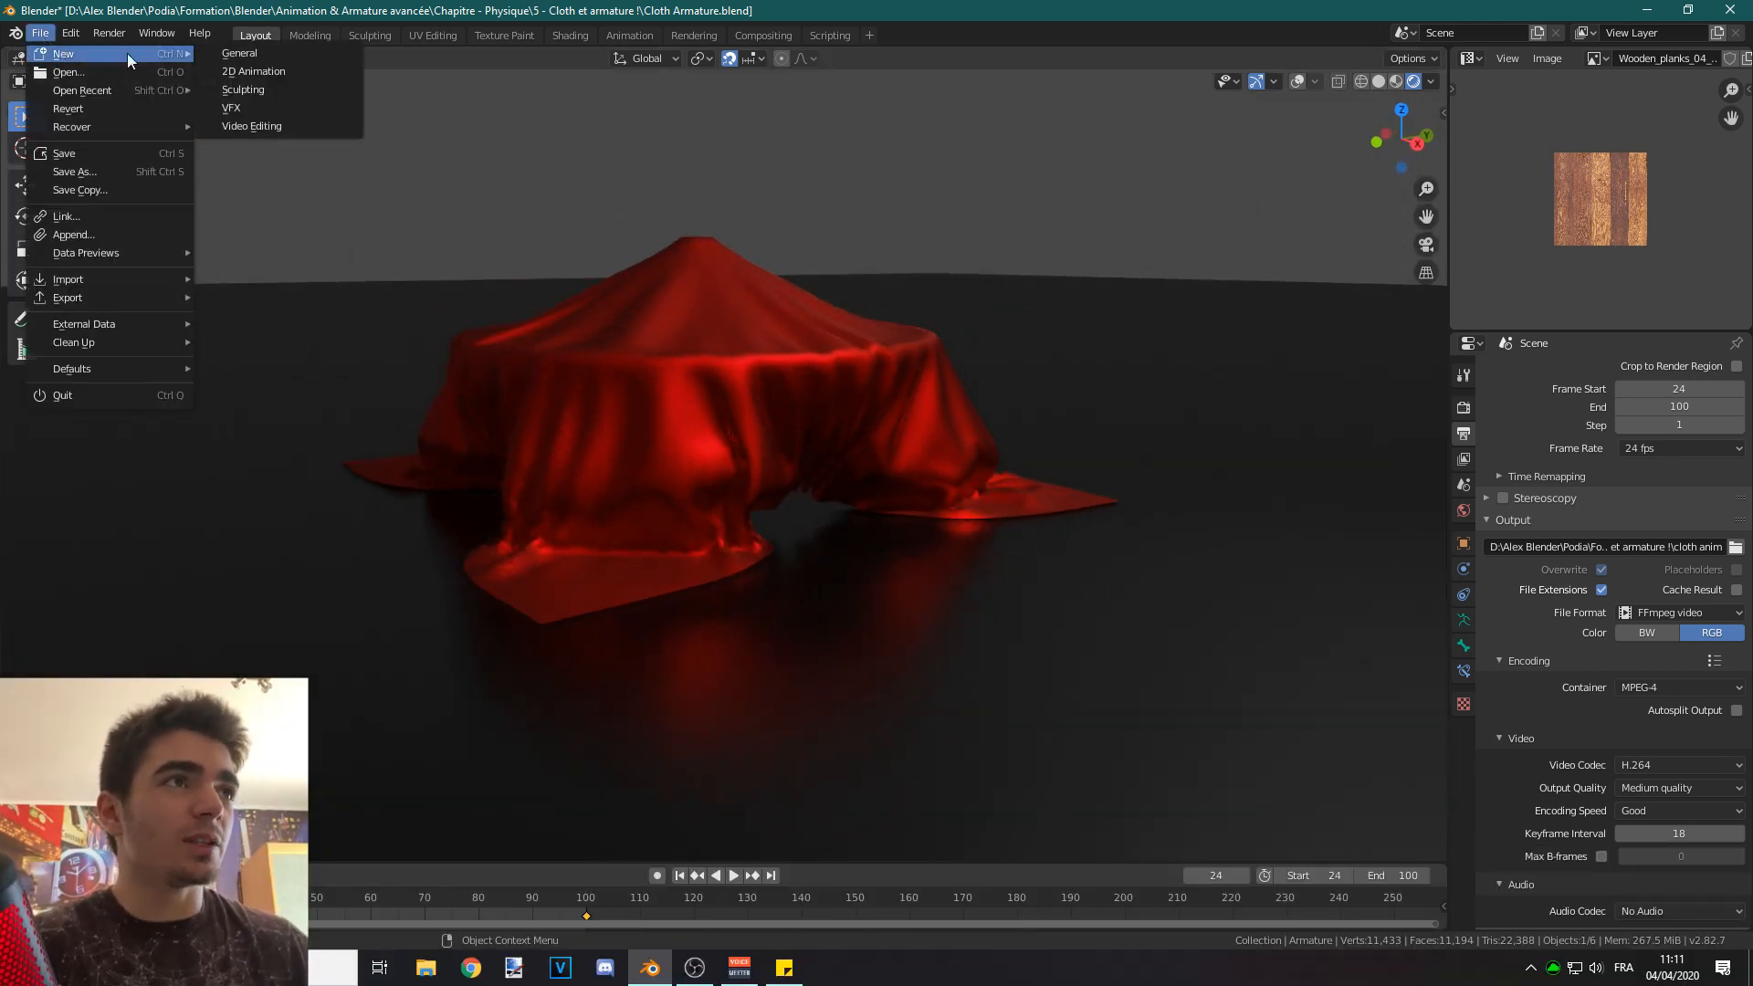
left_click(239, 53)
left_click(903, 506)
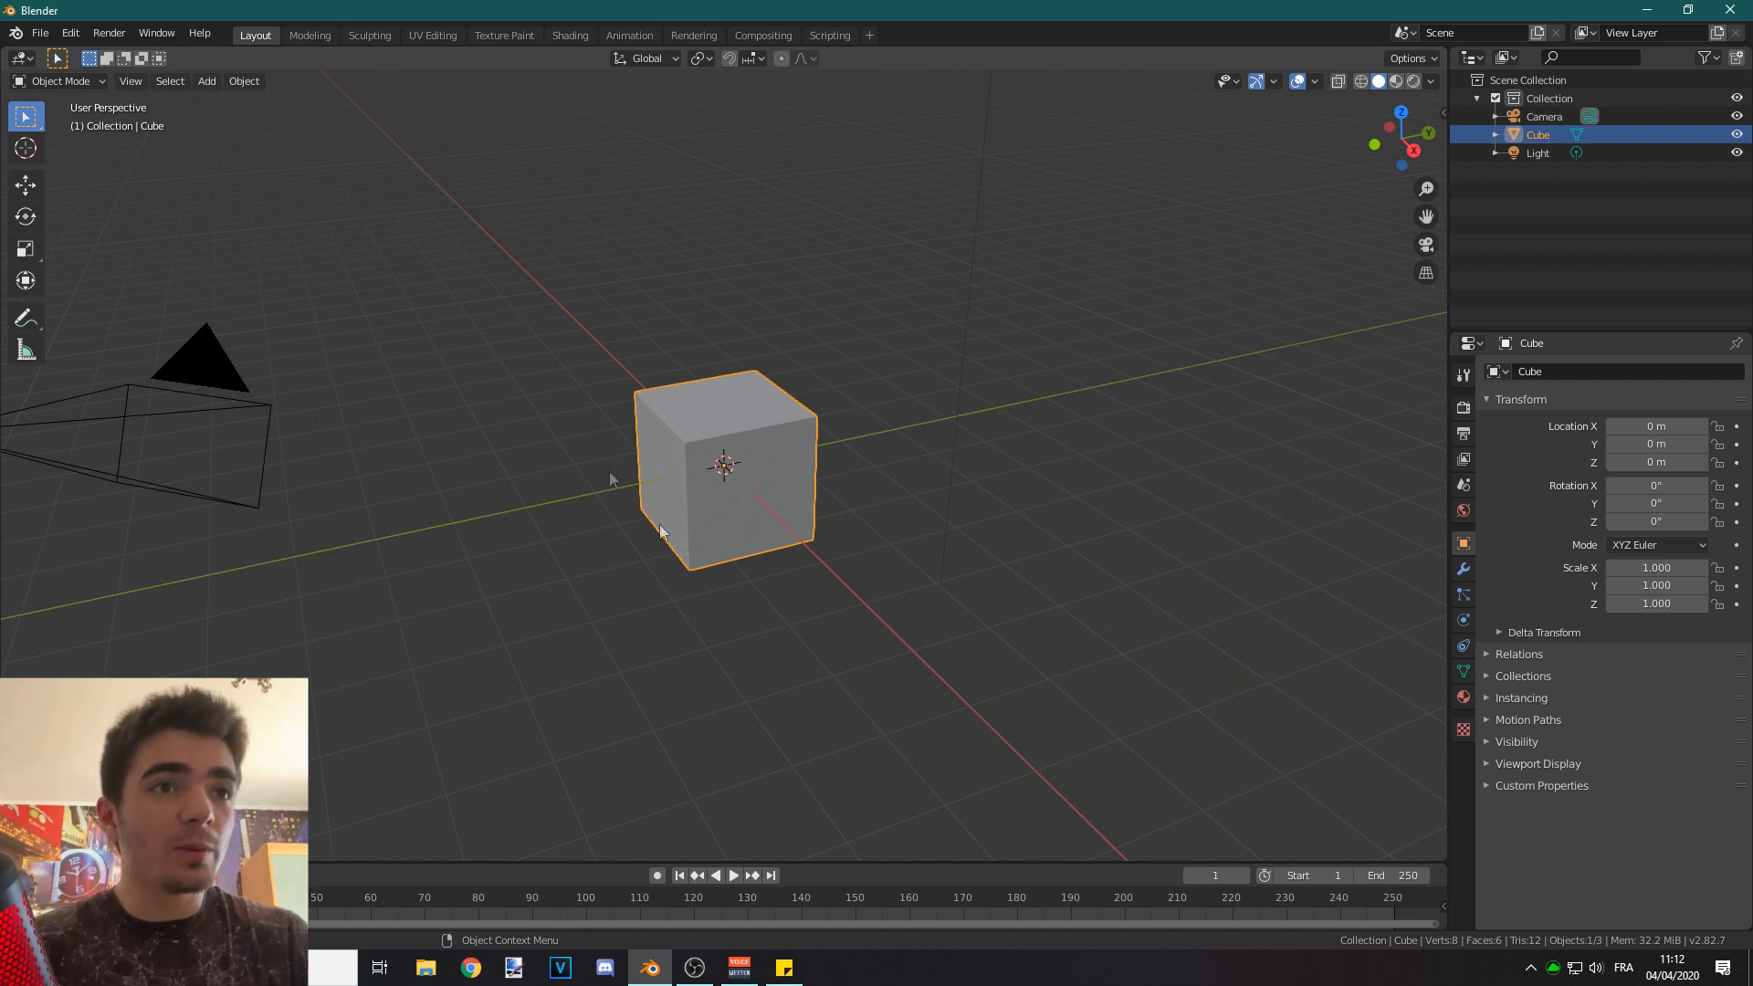
Delete the default cube and add a UV sphere at the scene origin.
key("Delete")
key("shift+a")
mouse_move(745, 439)
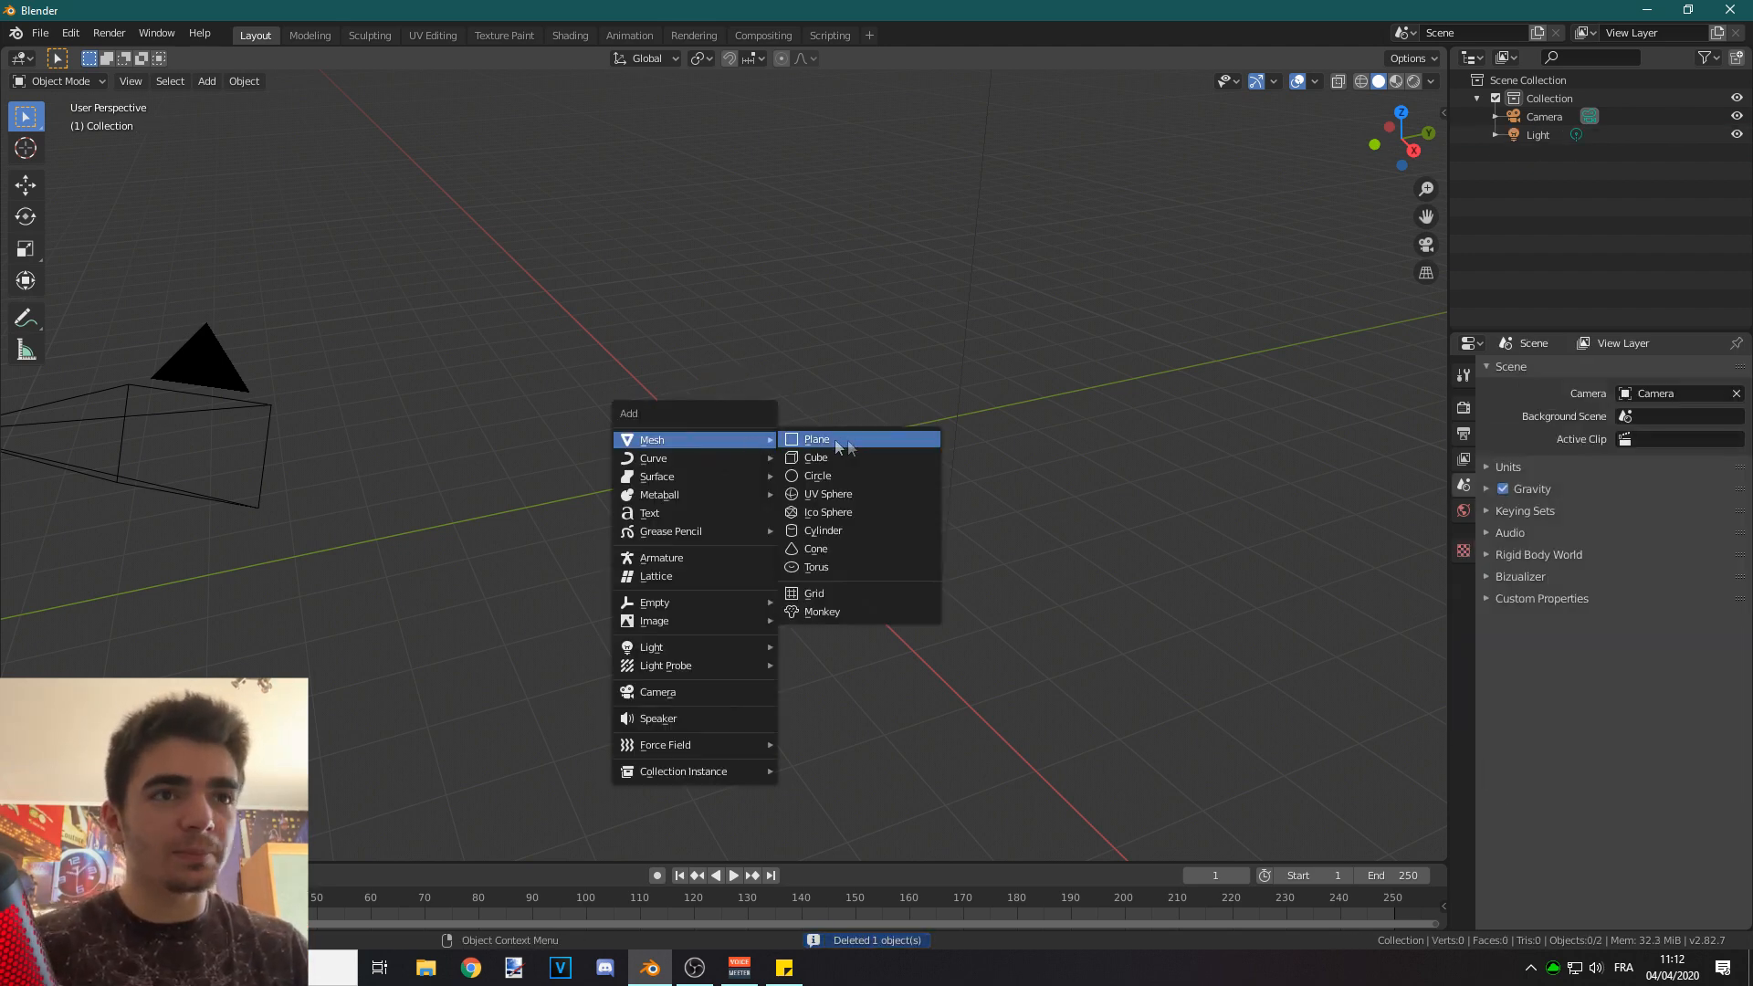
left_click(835, 496)
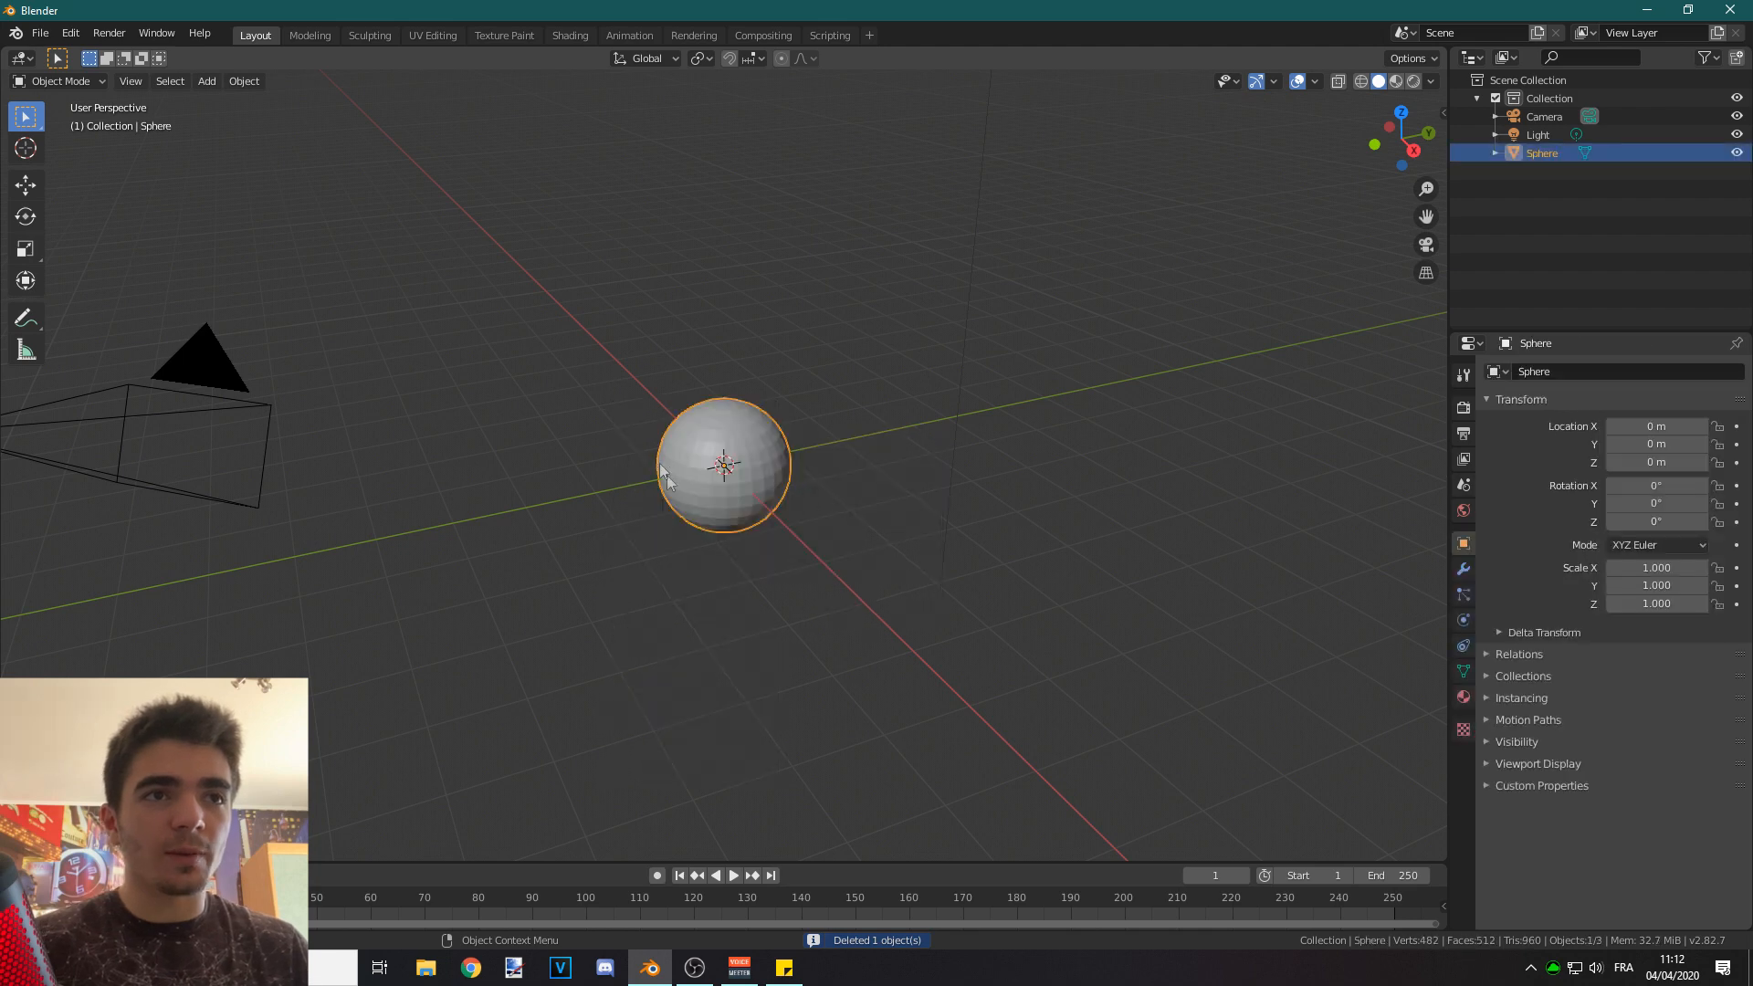
Add a Subdivision Surface modifier to the sphere.
scroll(659, 468, "up", 4)
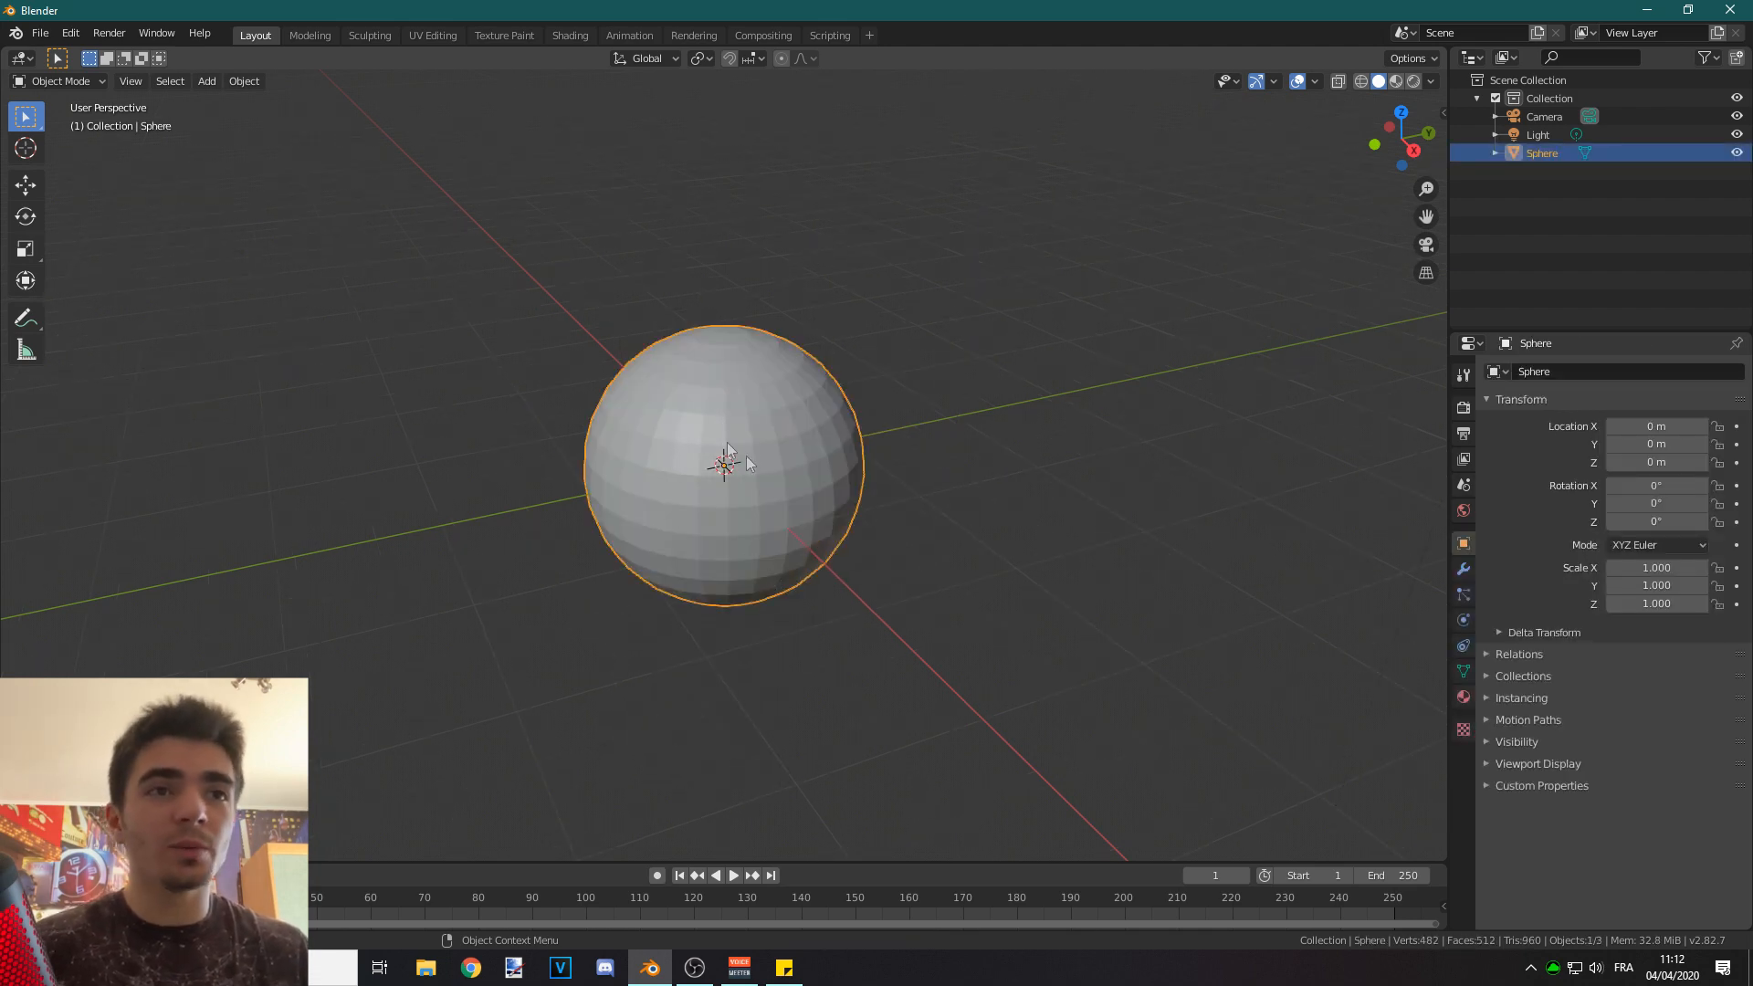
left_click(1463, 569)
left_click(1525, 368)
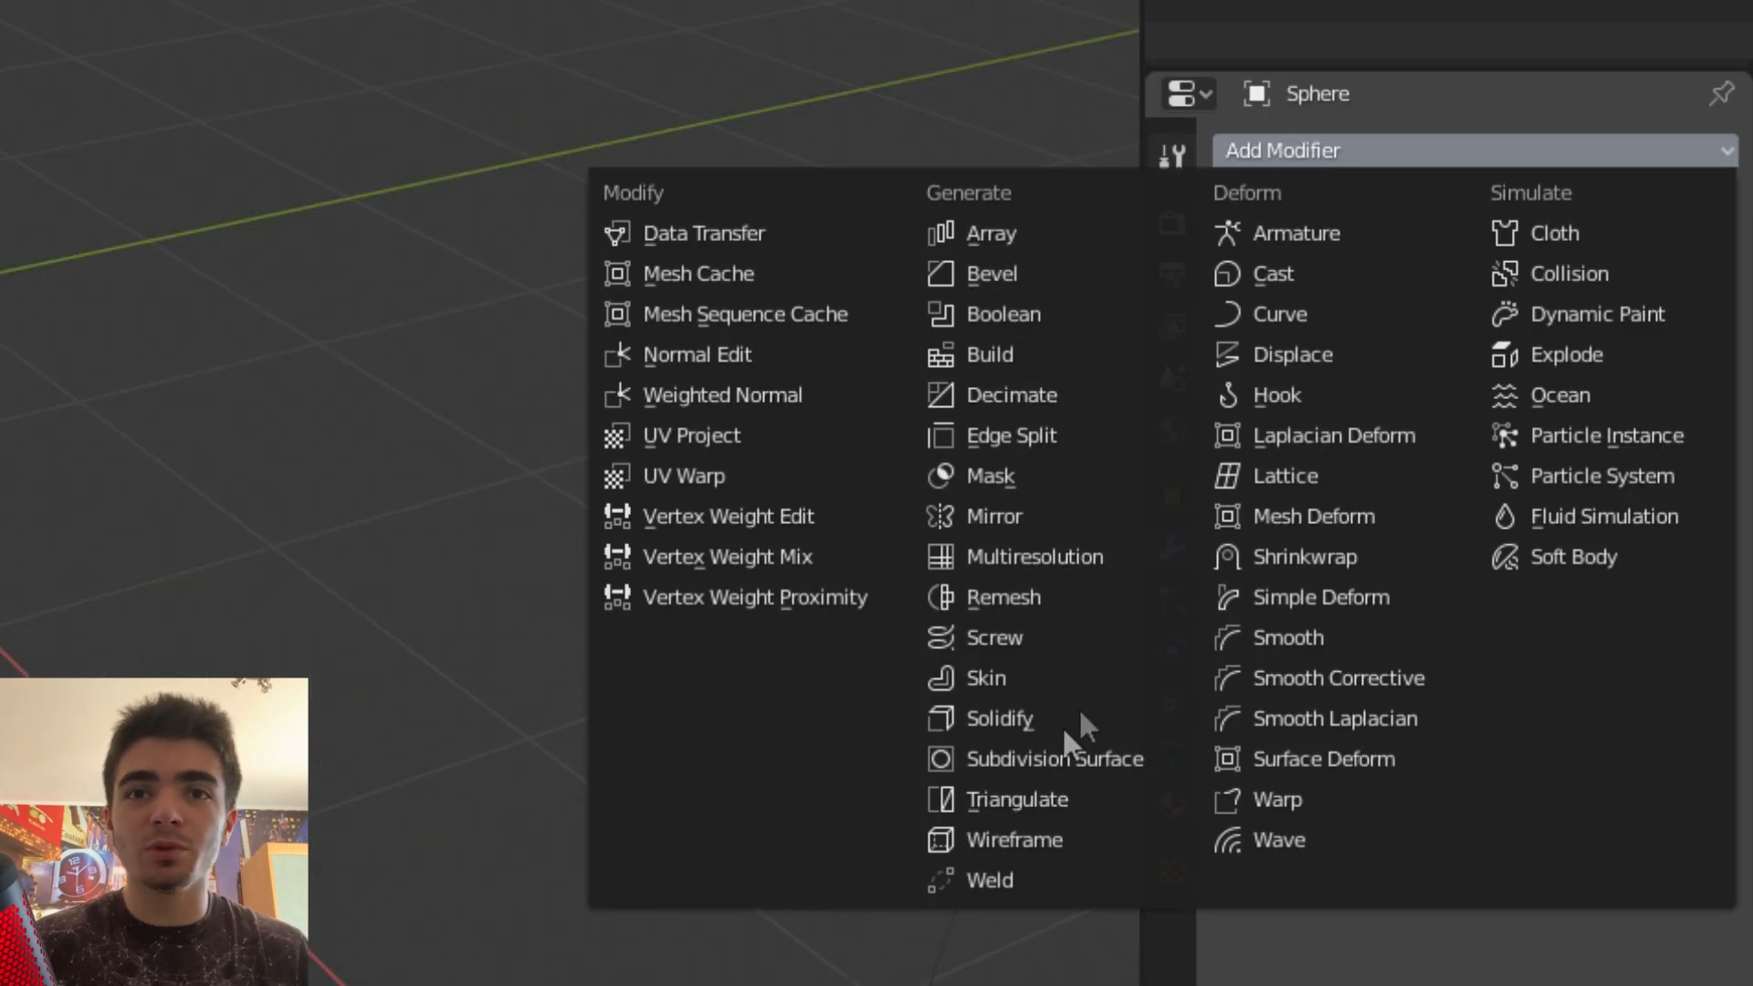
left_click(1028, 758)
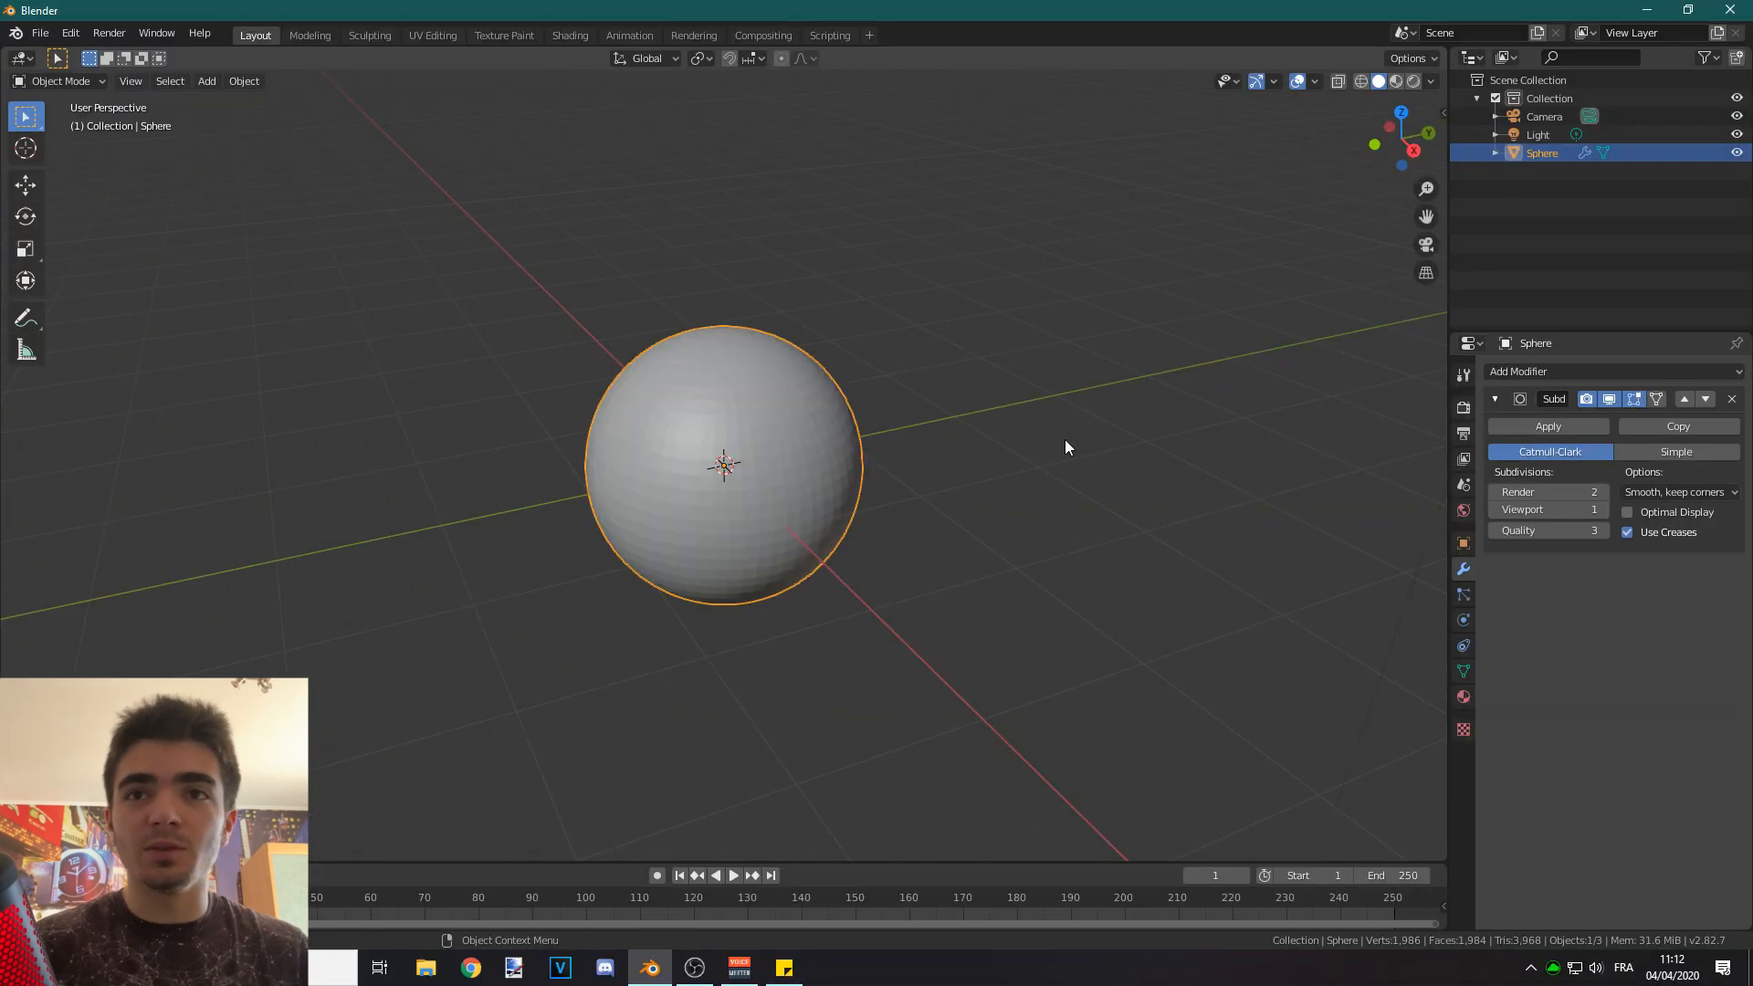
Apply smooth shading to the sphere and collapse its Subdivision Surface modifier settings.
right_click(791, 402)
left_click(714, 402)
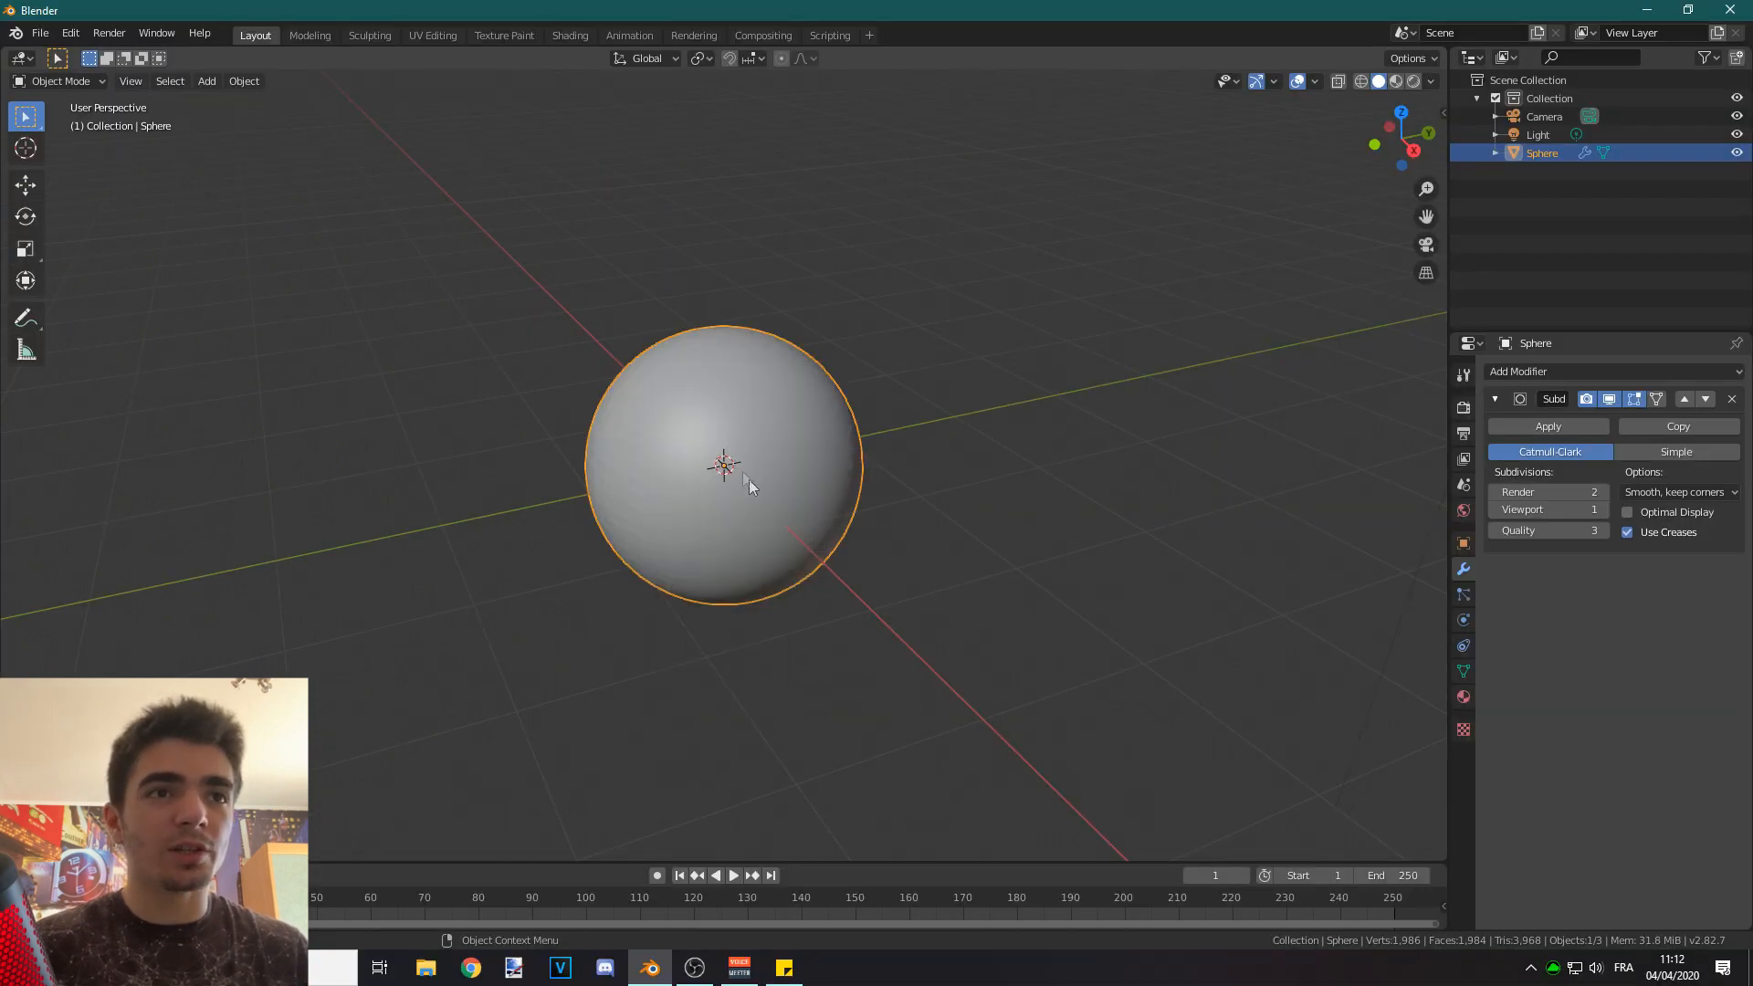
scroll(742, 471, "up", 4)
middle_click_drag(779, 491, 822, 487)
scroll(821, 487, "down", 4)
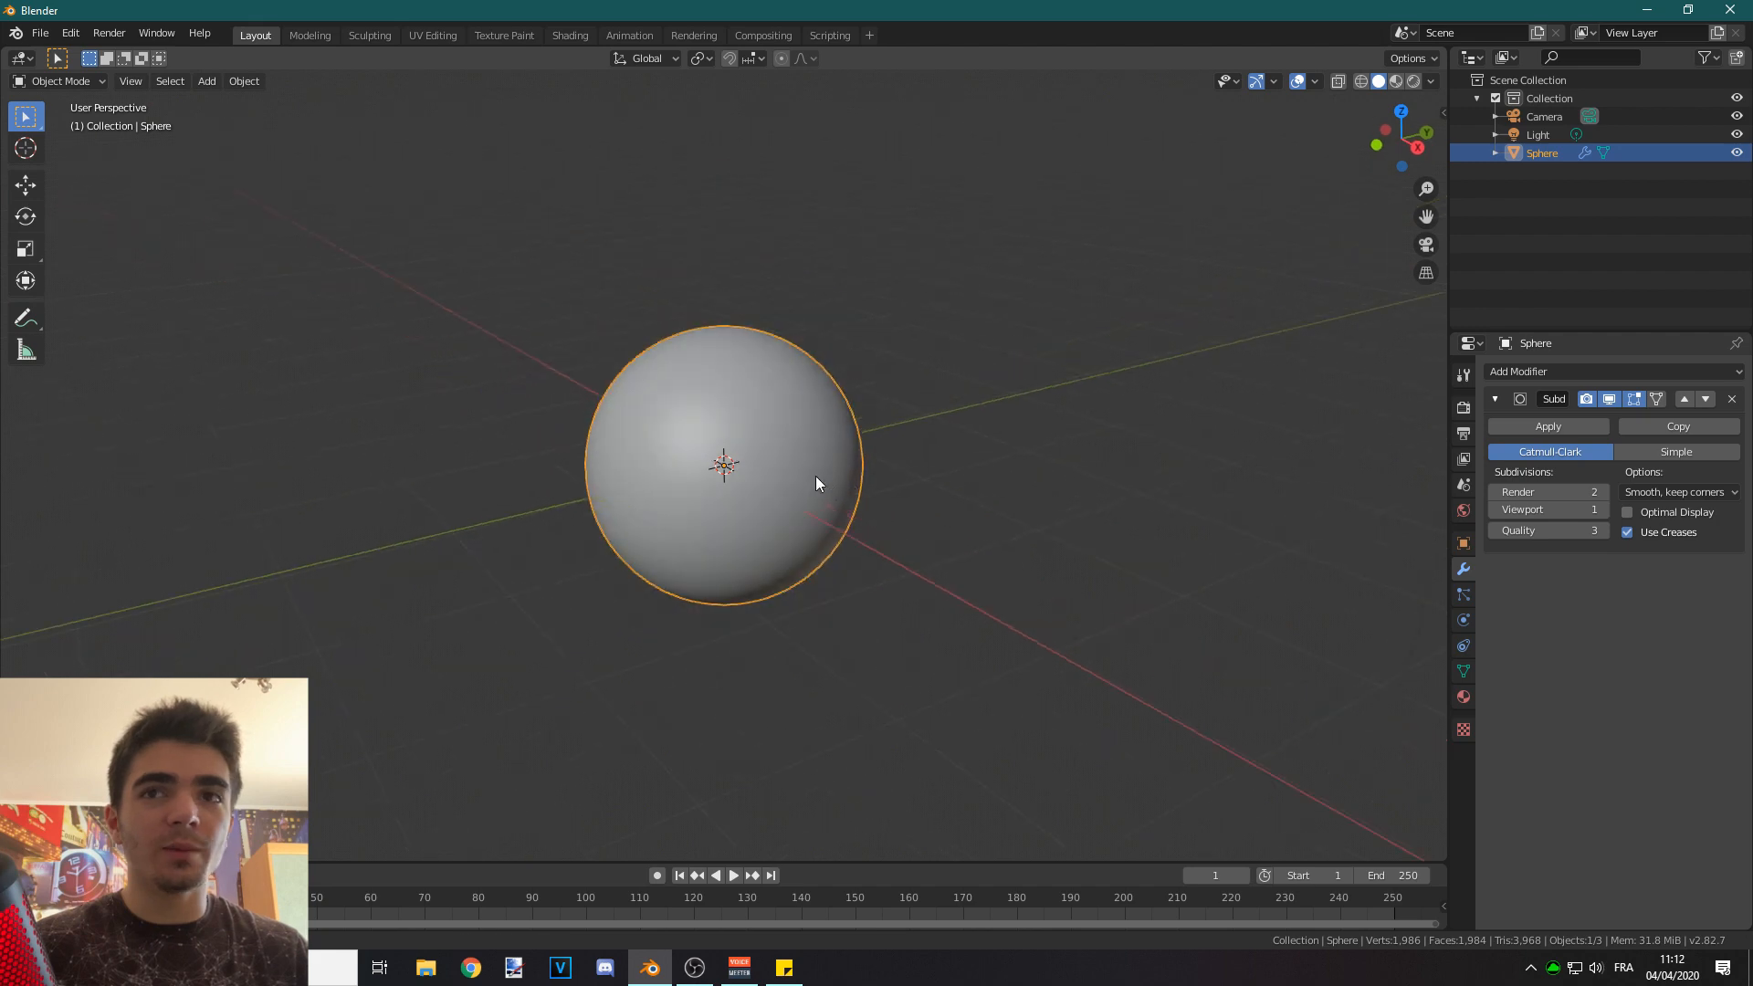
left_click(1494, 399)
Add a mesh plane at the origin and move it straight up along Z, clear above the sphere.
scroll(959, 487, "down", 3)
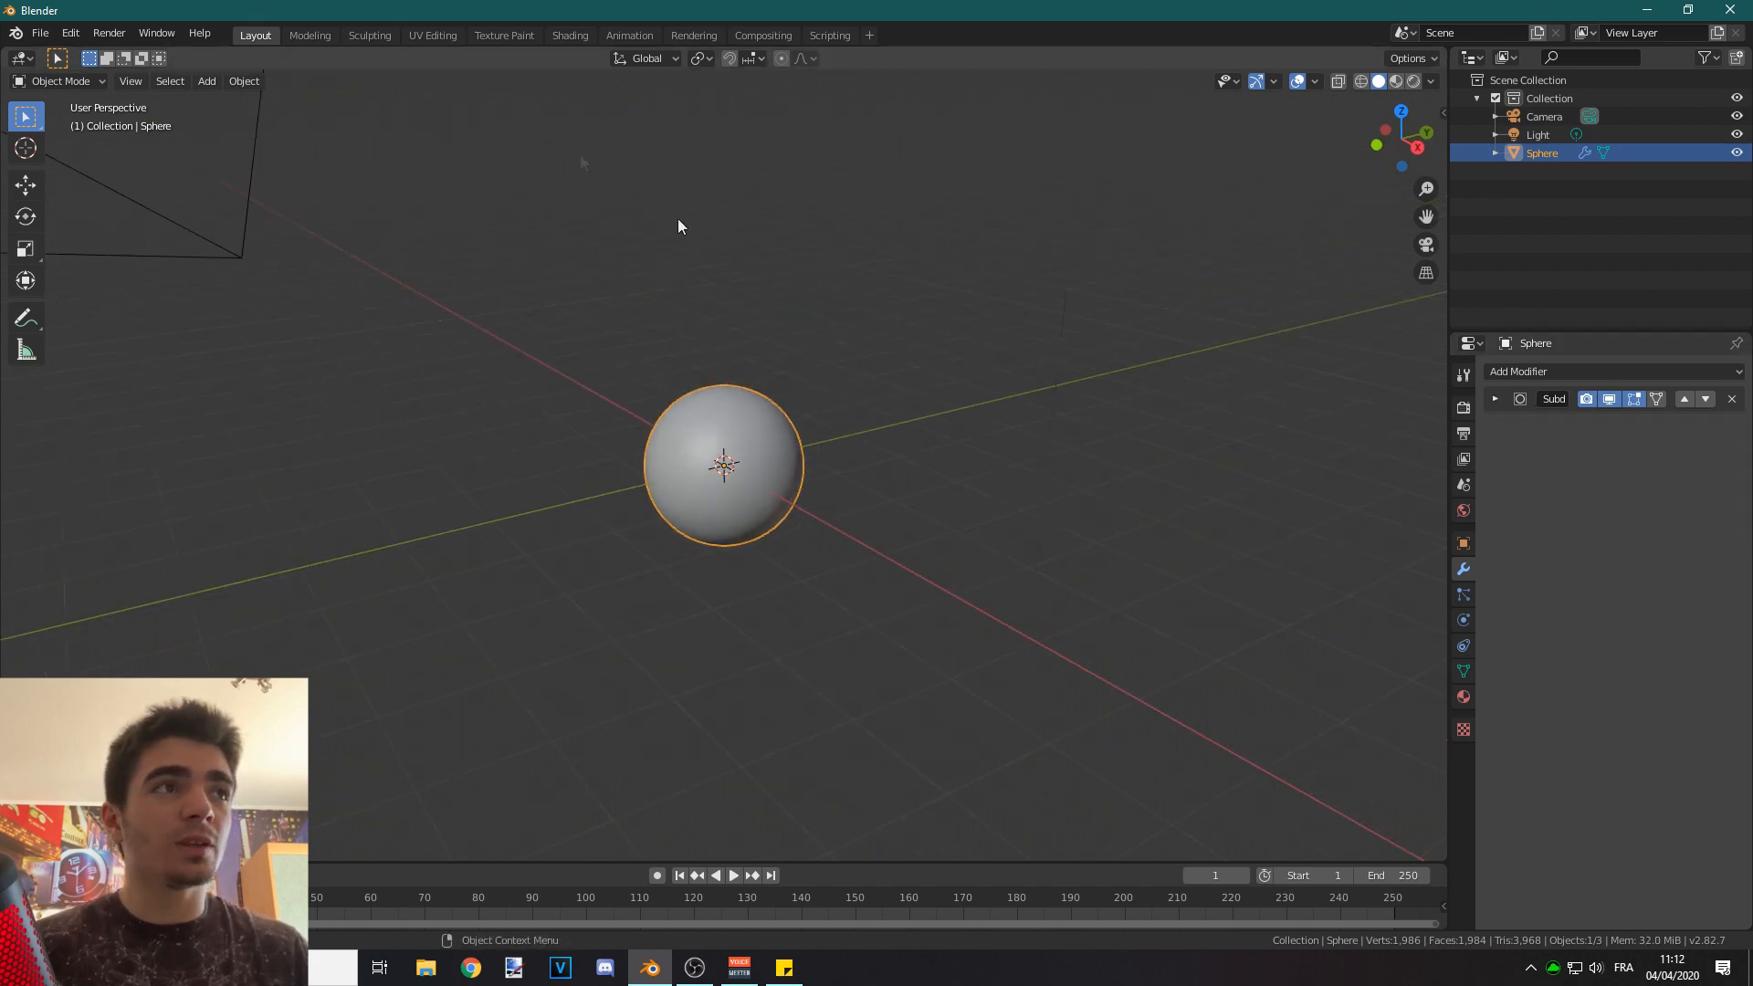
key("shift+a")
mouse_move(639, 312)
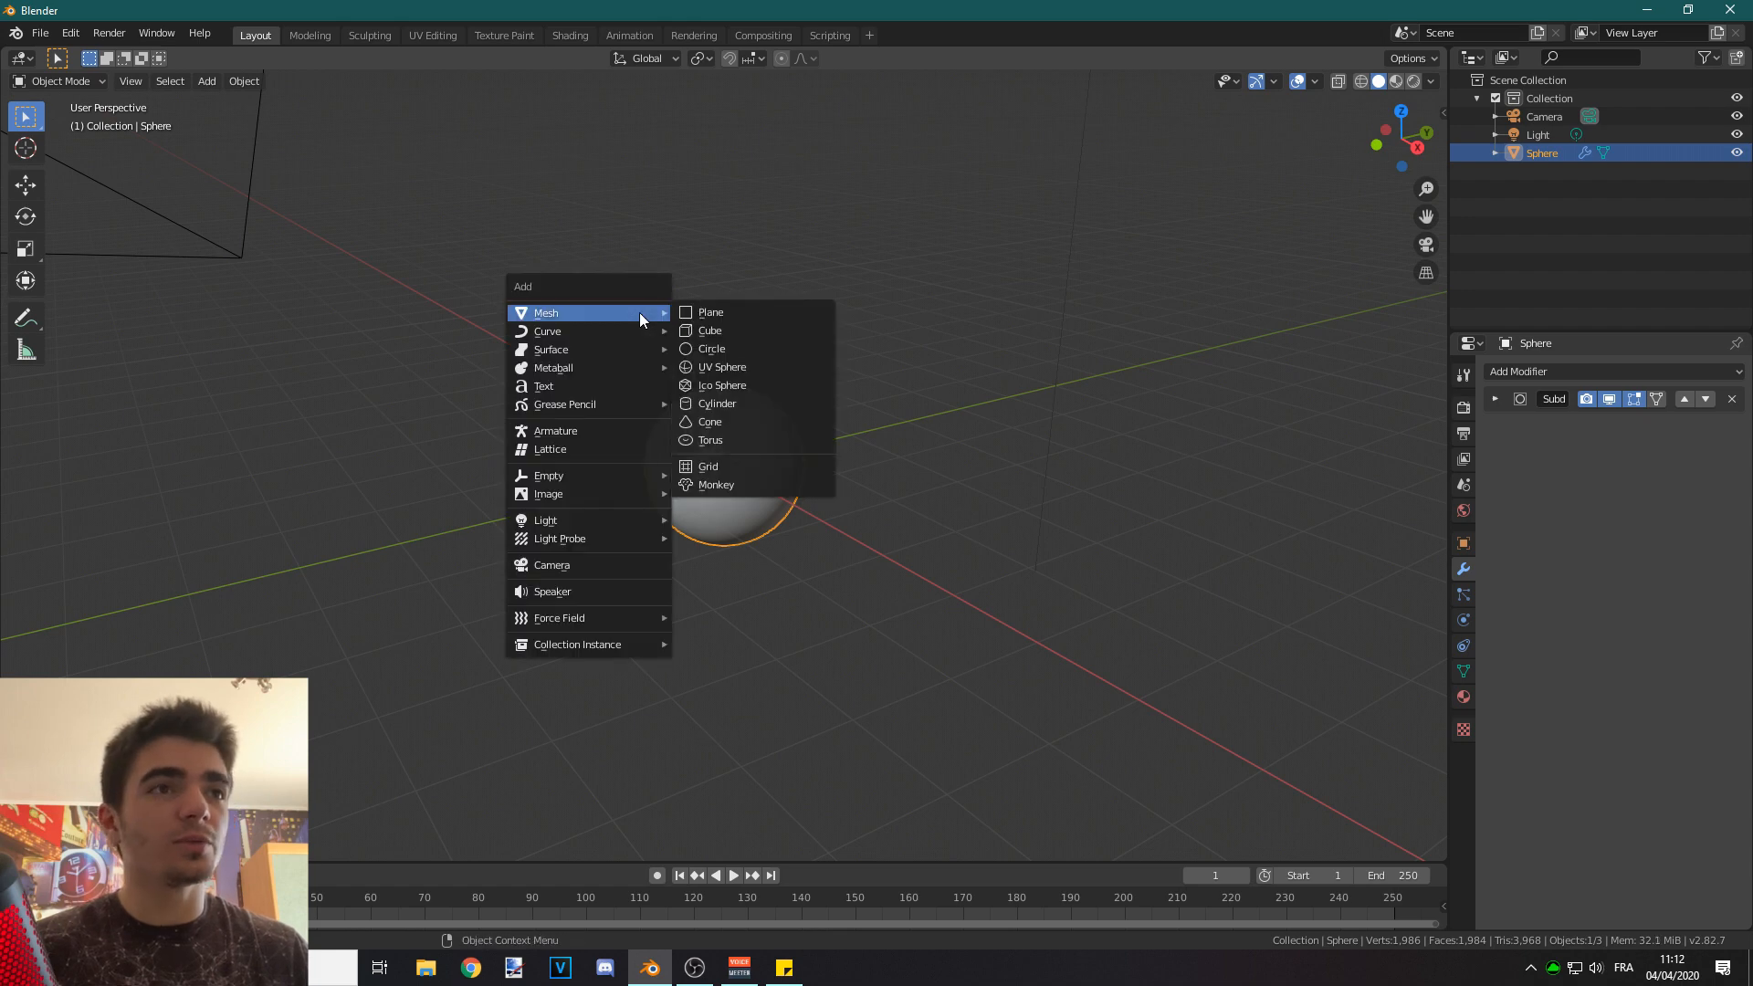
left_click(721, 312)
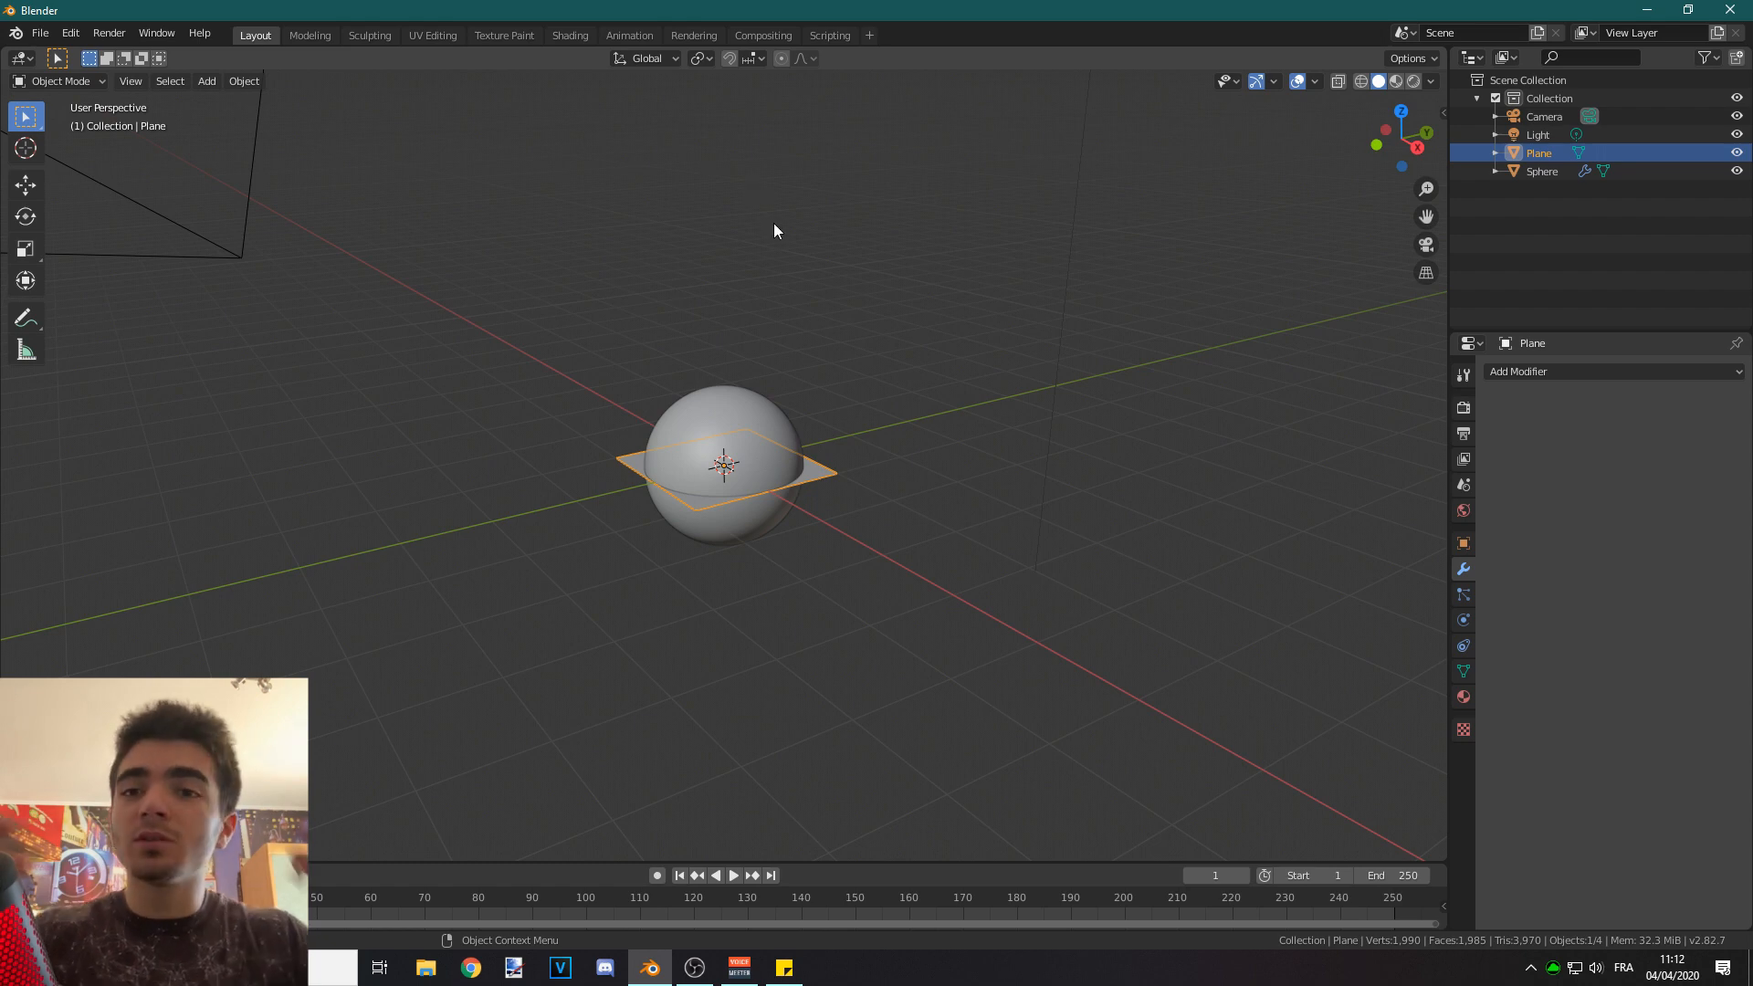
left_click(25, 184)
left_click_drag(723, 401, 726, 174)
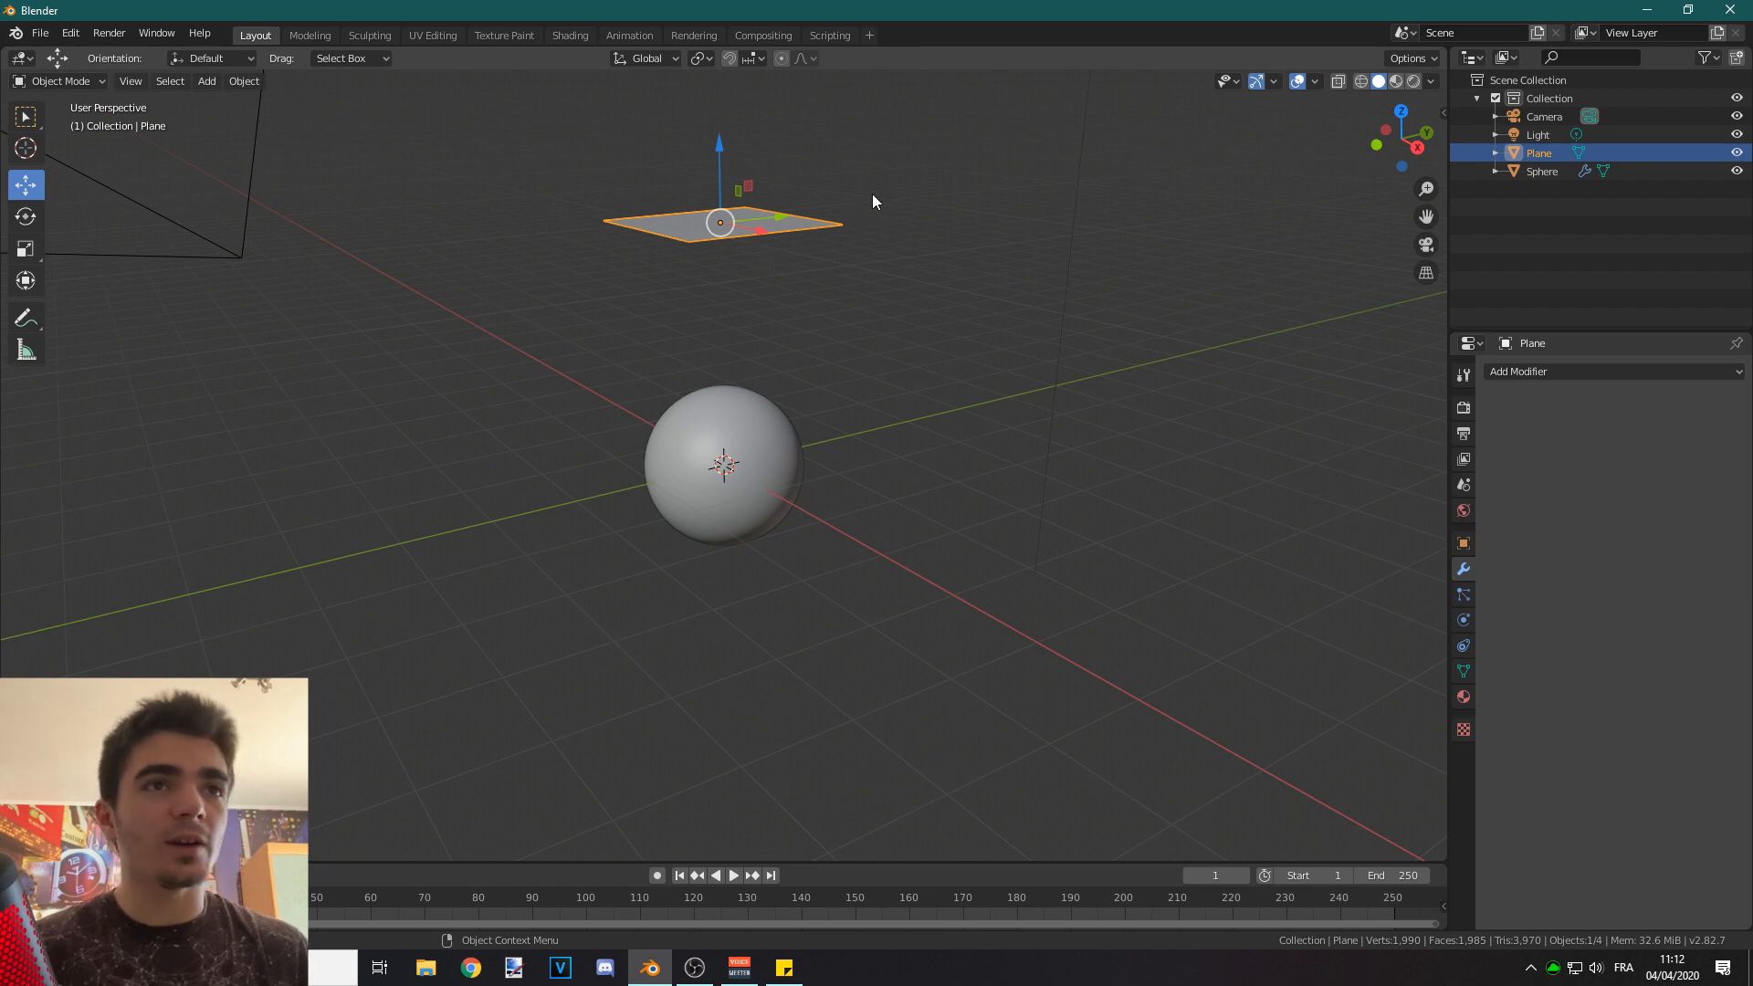
Scale the plane up evenly until it extends well beyond the sphere on all sides.
key("s")
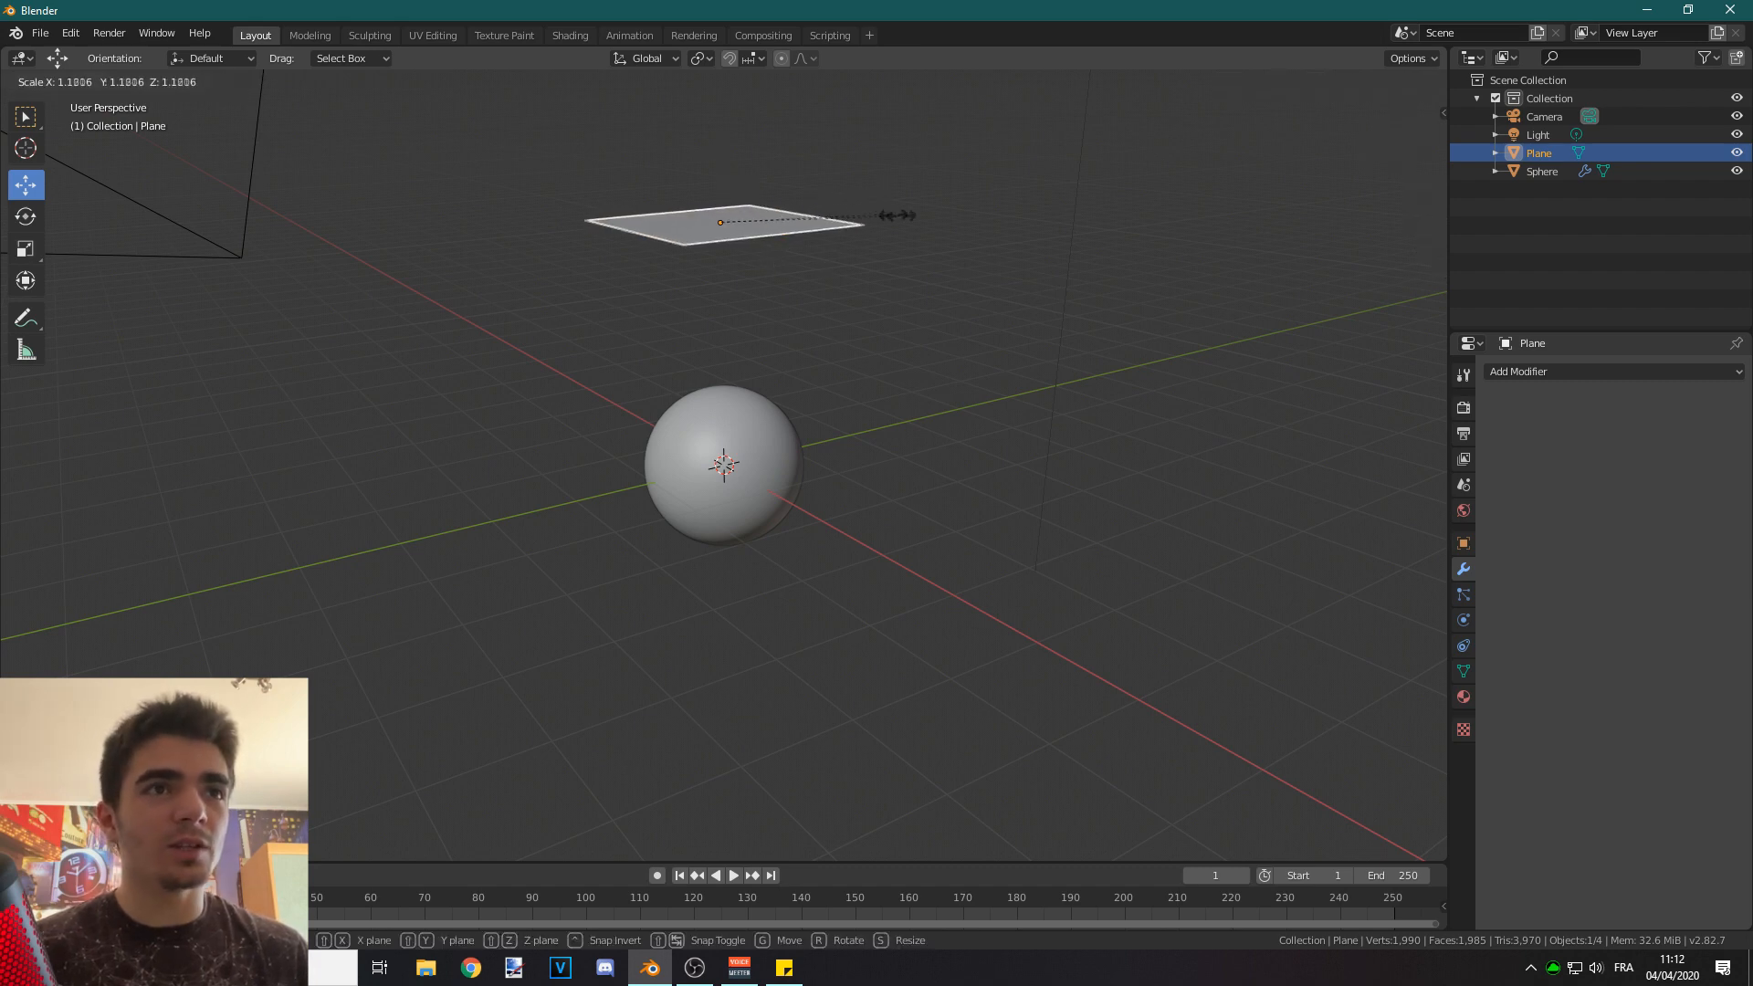
left_click(1077, 223)
mouse_move(1077, 222)
middle_mouse_down()
mouse_move(1010, 341)
mouse_move(1086, 247)
middle_mouse_up()
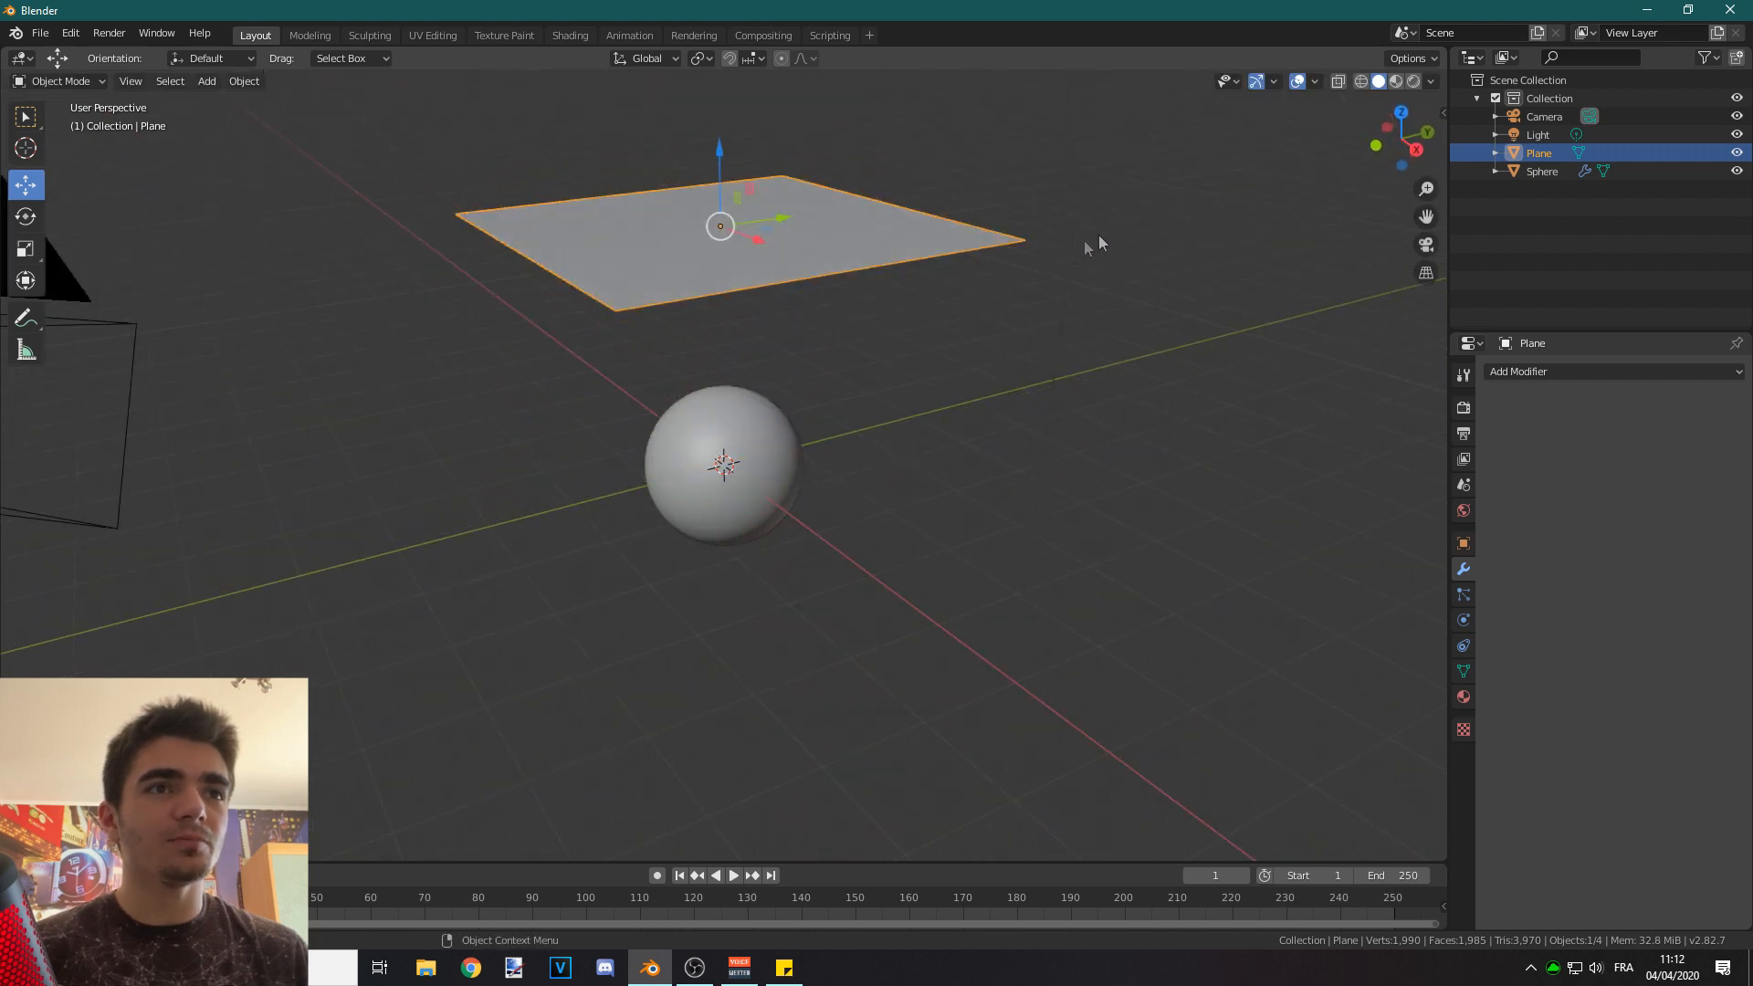
key("s")
left_click(1100, 216)
middle_click_drag(999, 282, 843, 244)
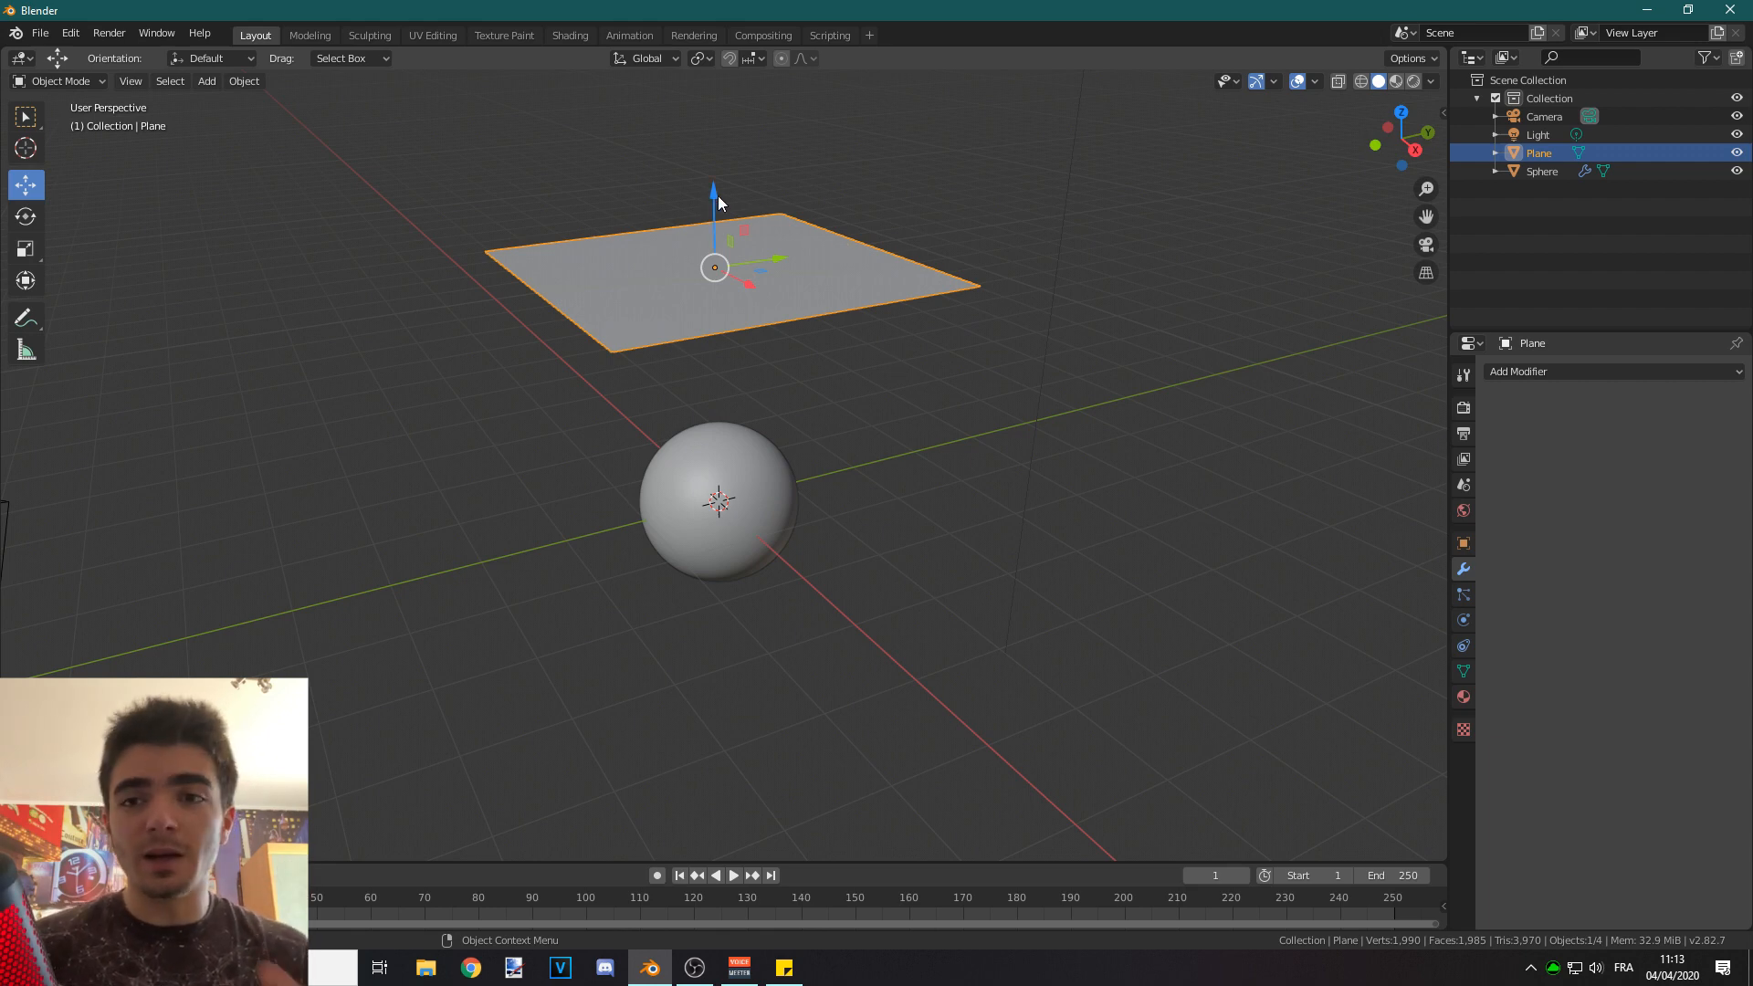
Subdivide the whole plane in Edit Mode with the number of cuts set to 50.
left_click(97, 80)
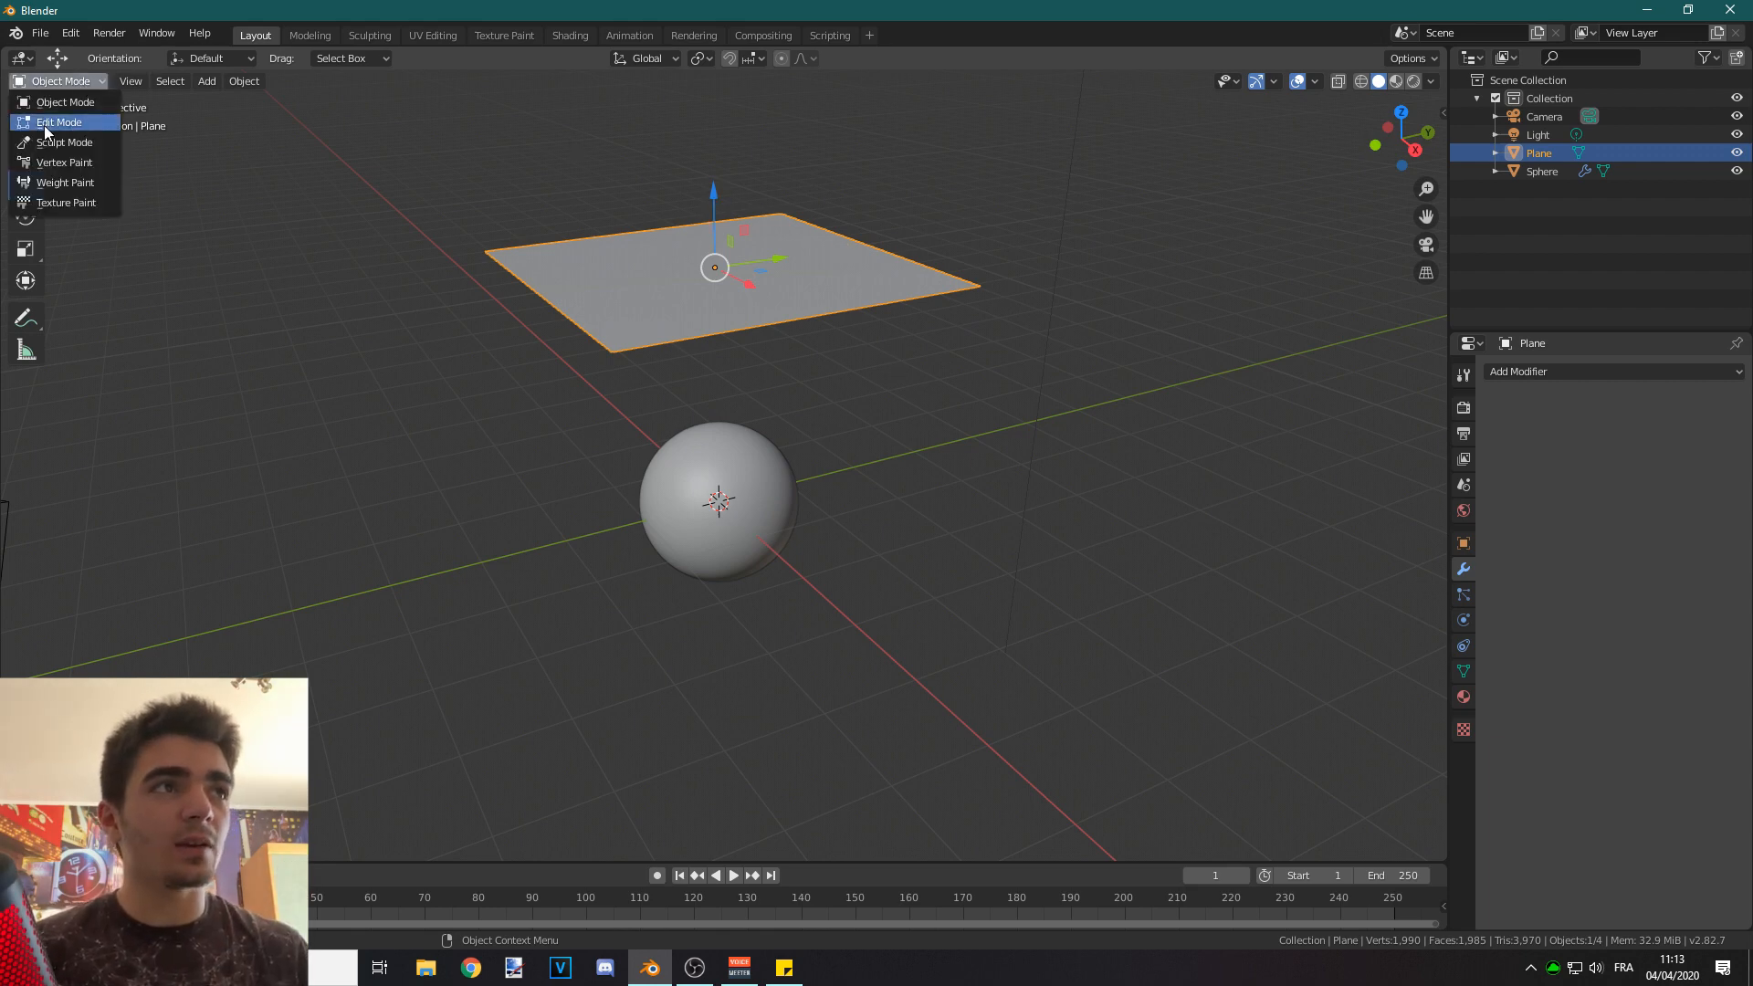
left_click(44, 124)
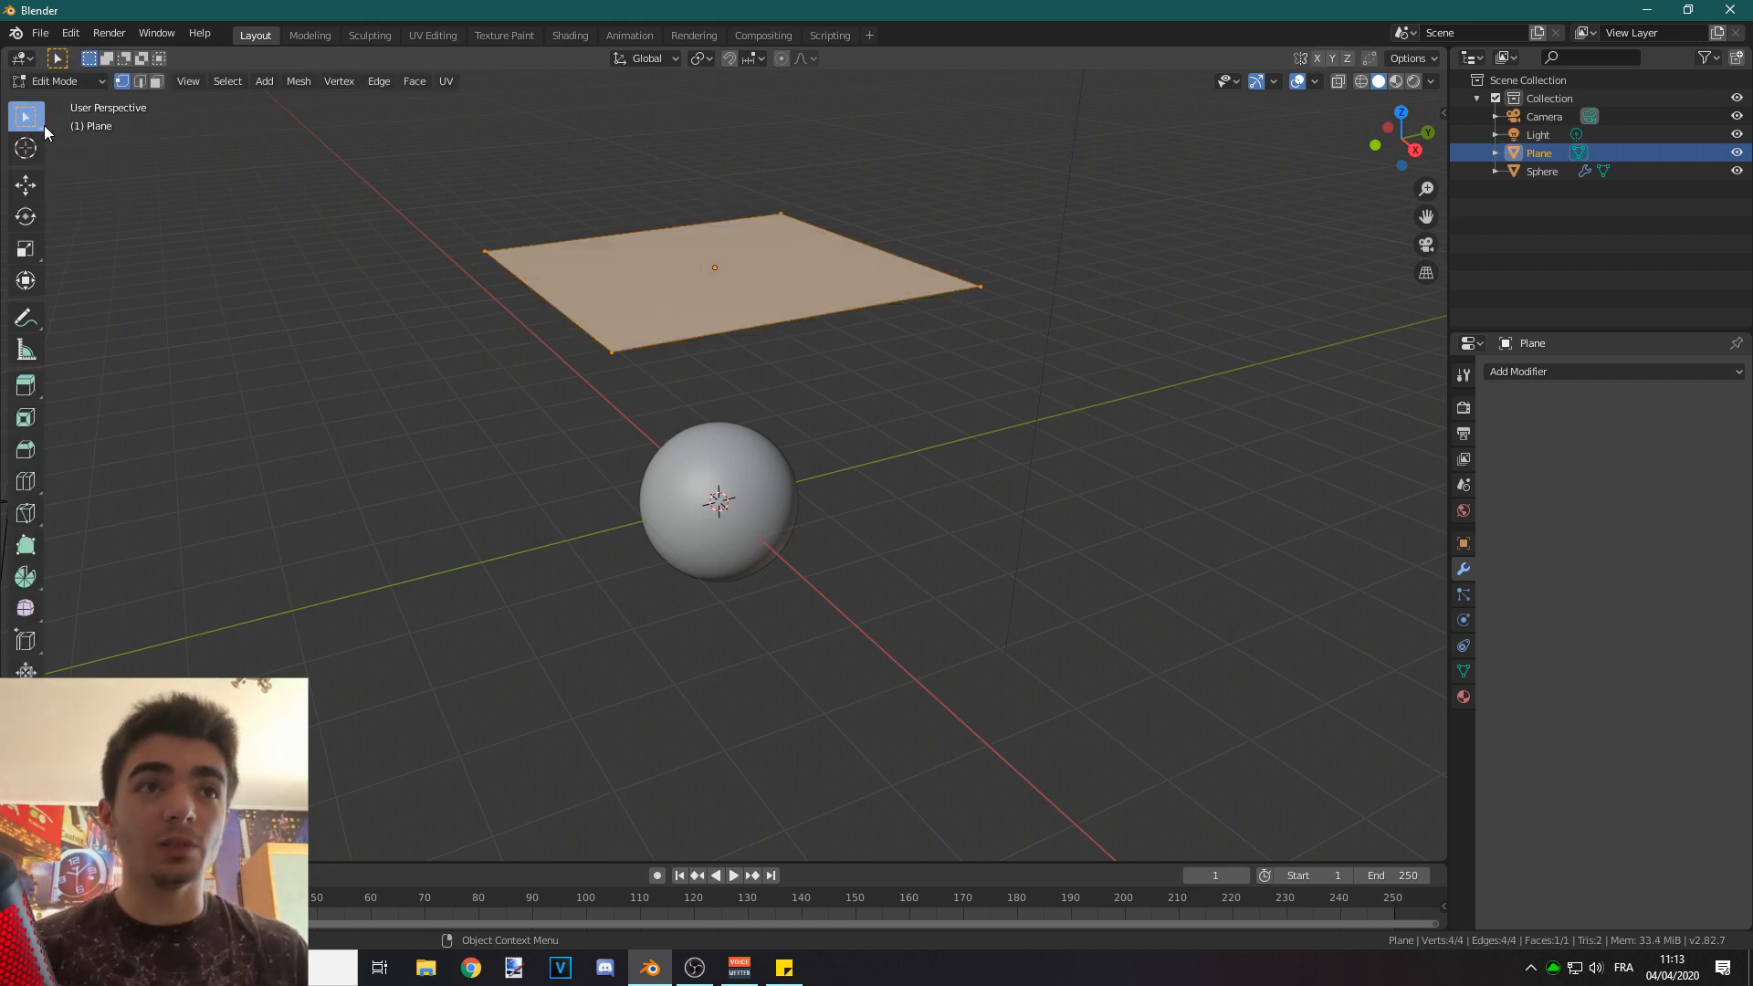
right_click(771, 248)
left_click(670, 254)
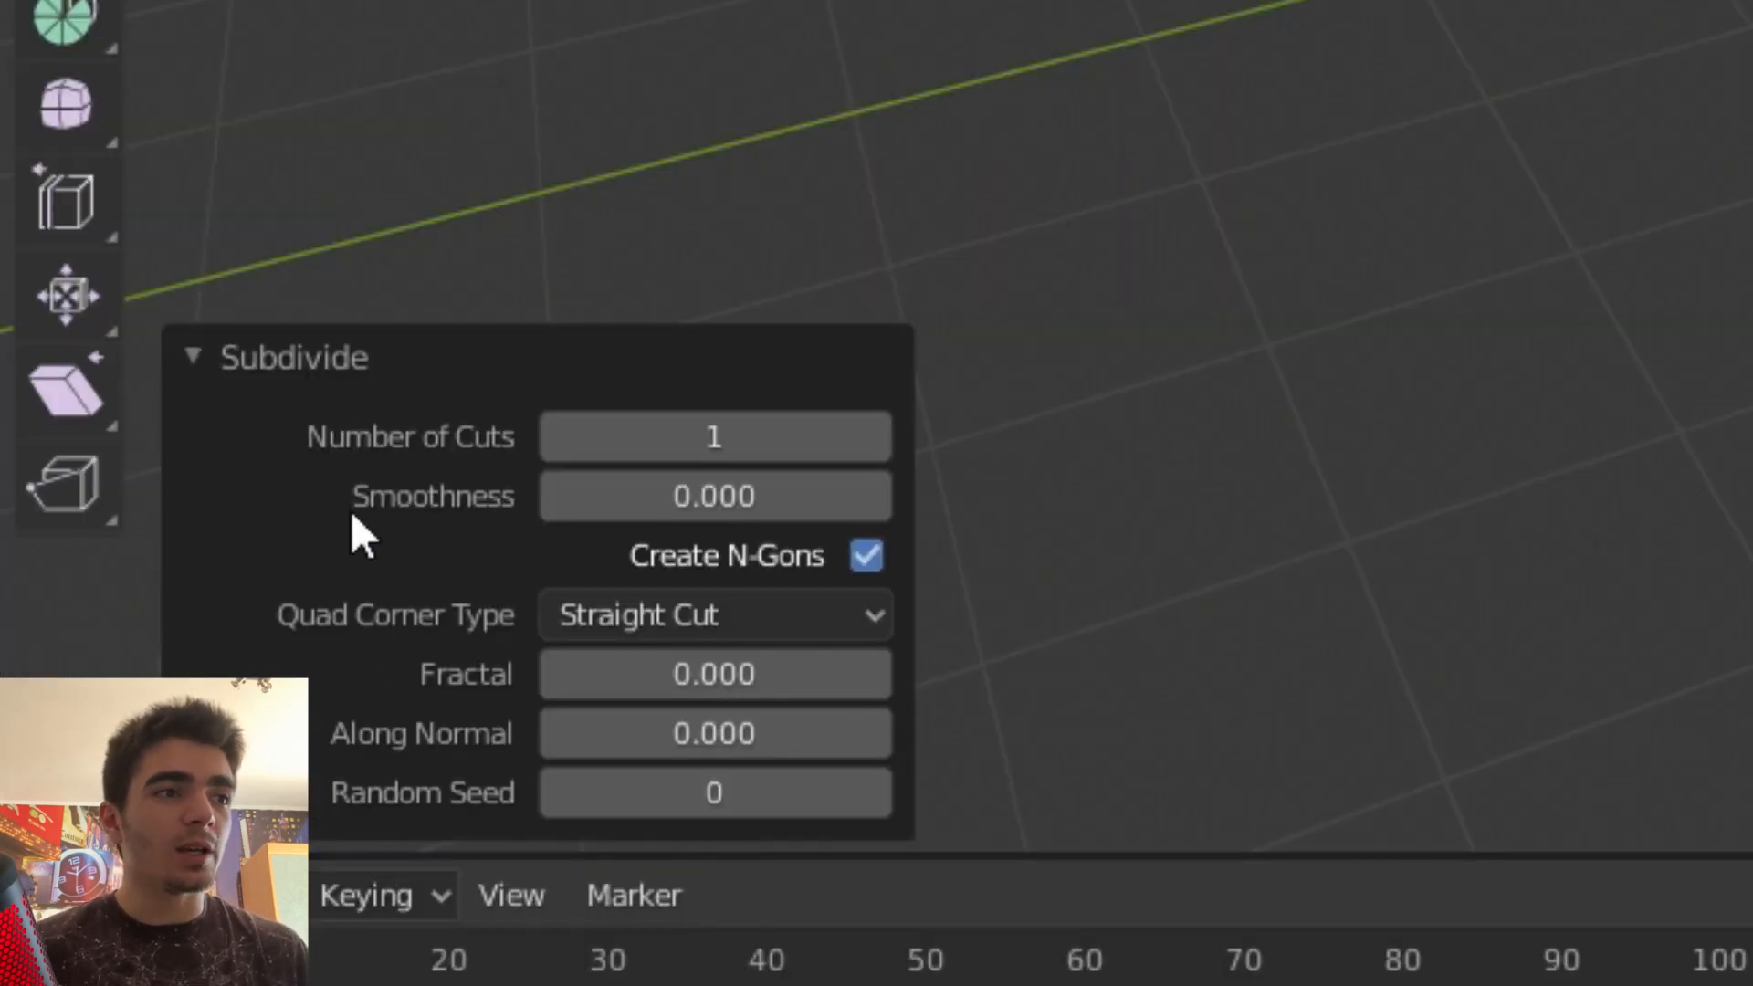
left_click(744, 451)
type("50")
key("Return")
Examine the density of the subdivided plane's mesh grid up close and from several angles.
middle_click_drag(1091, 239, 1150, 228)
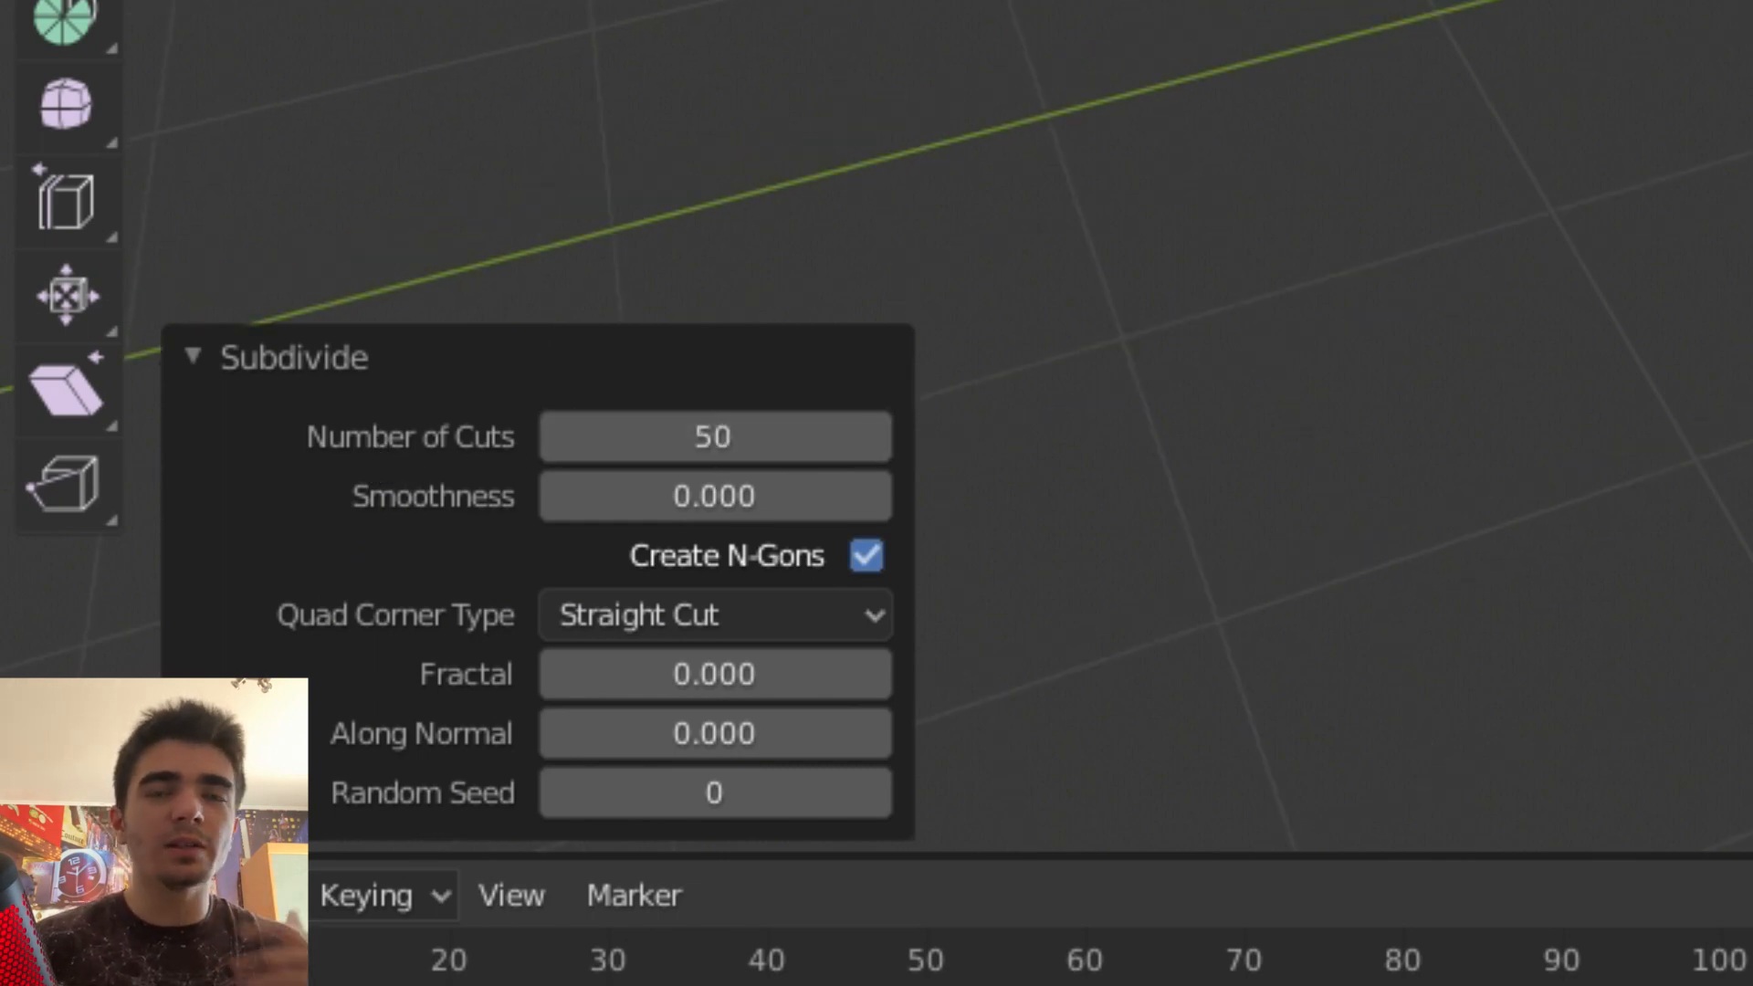
middle_click_drag(575, 420, 575, 630, "shift")
scroll(603, 547, "up", 3)
scroll(616, 539, "down", 1)
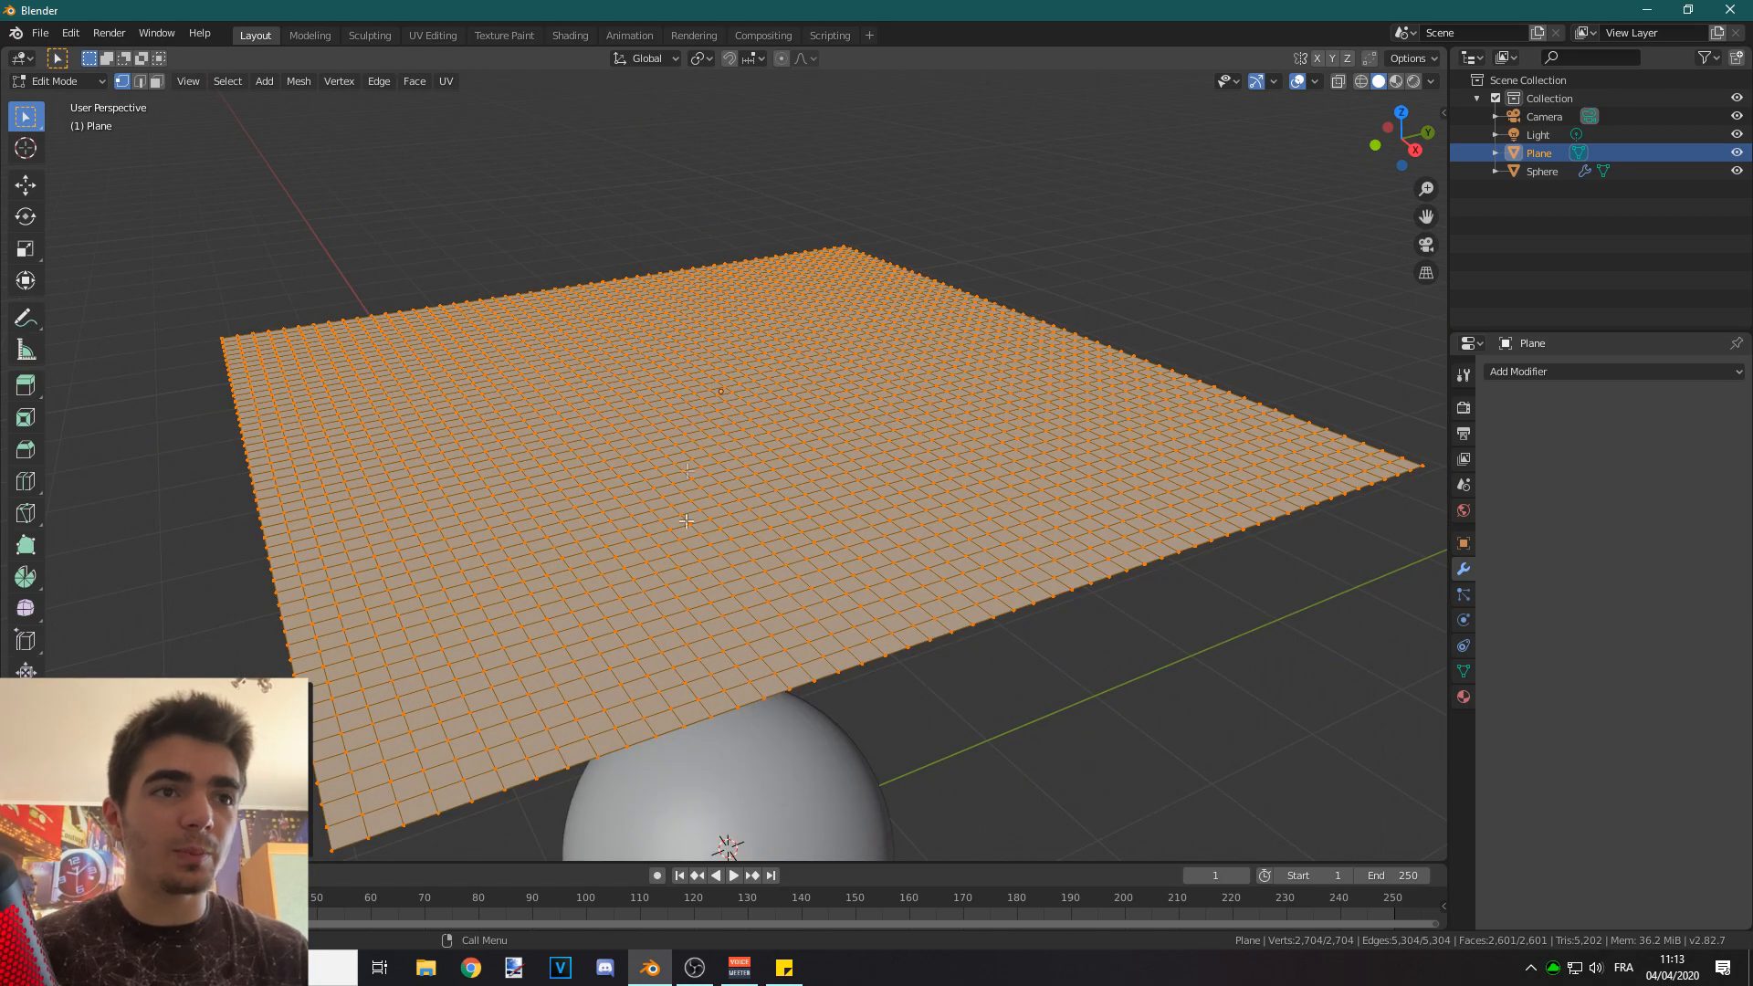
scroll(686, 521, "up", 2)
middle_click_drag(686, 522, 839, 587)
scroll(826, 598, "down", 3)
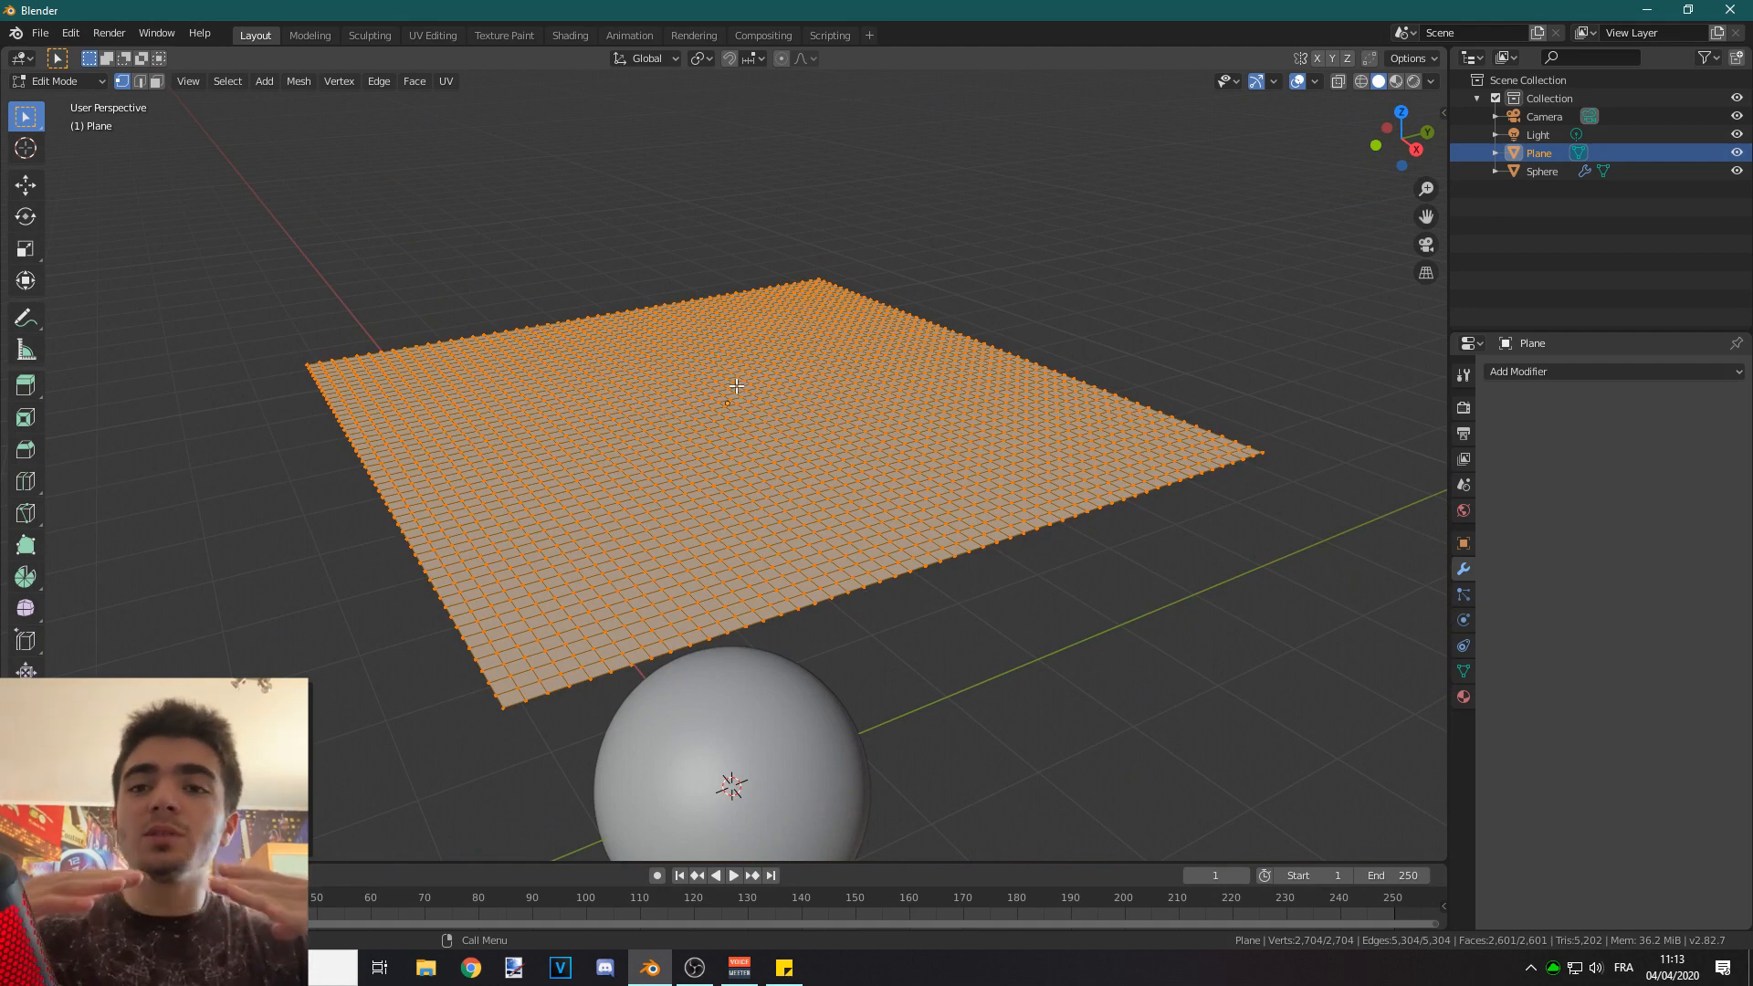
scroll(736, 386, "up", 5)
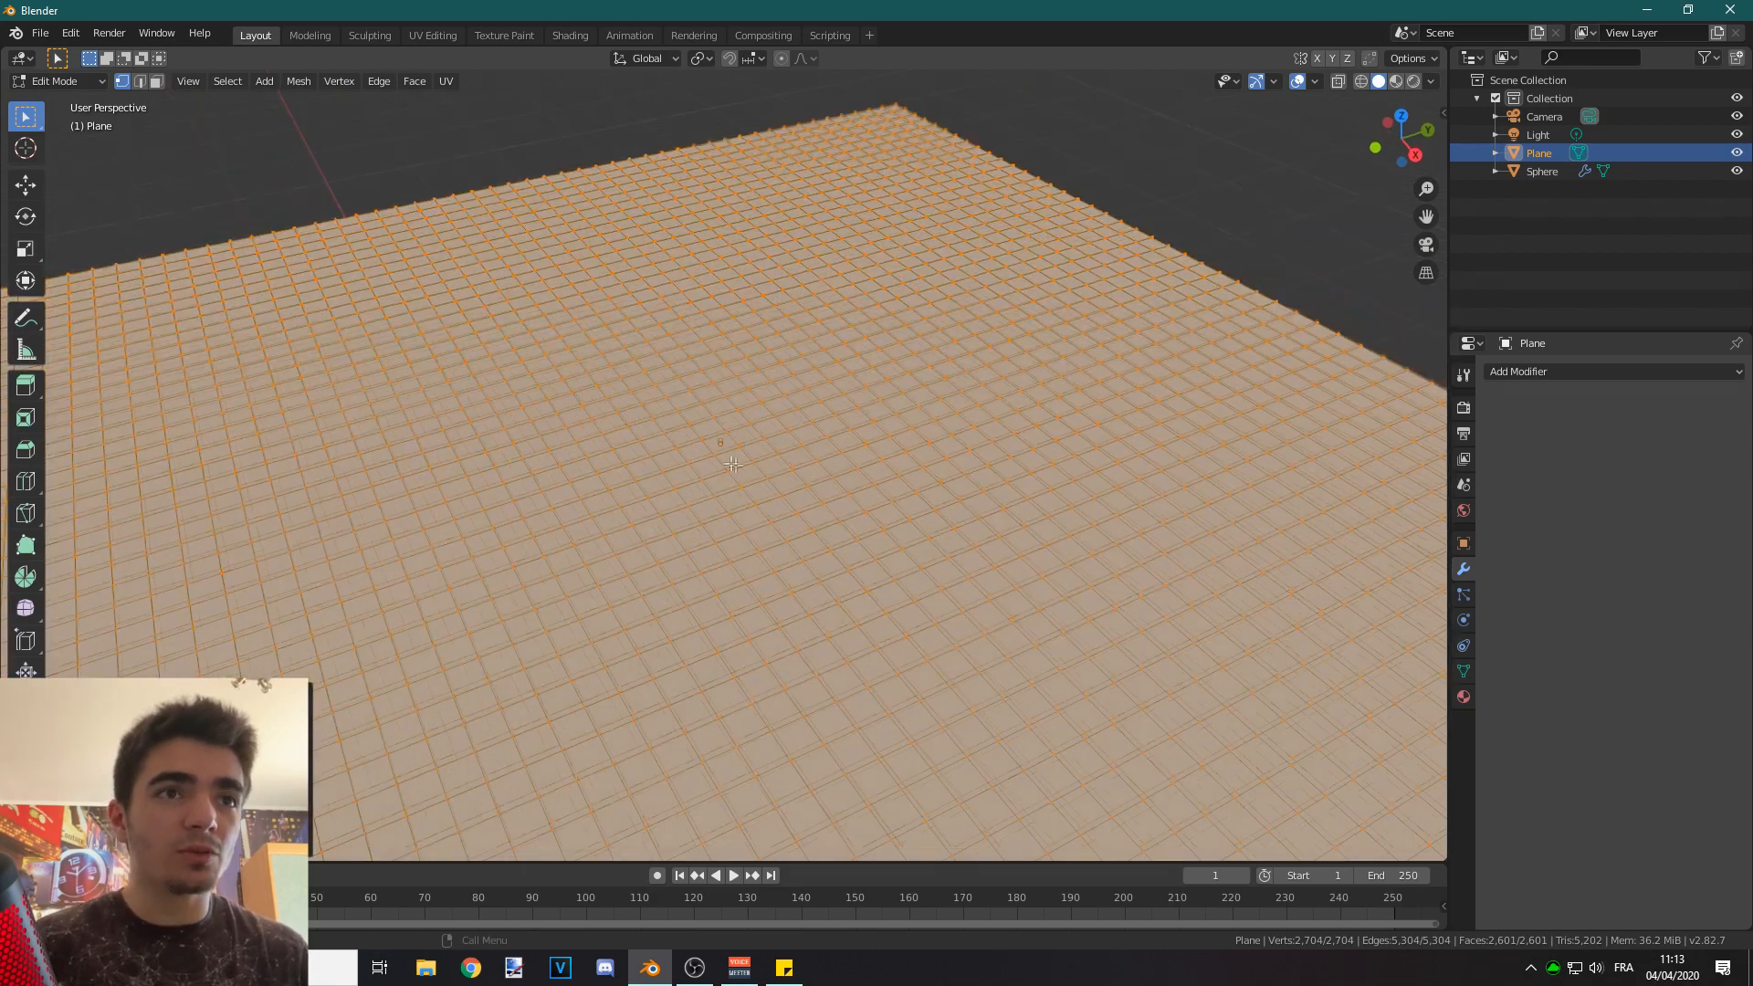
scroll(737, 386, "down", 5)
middle_click_drag(766, 570, 756, 520)
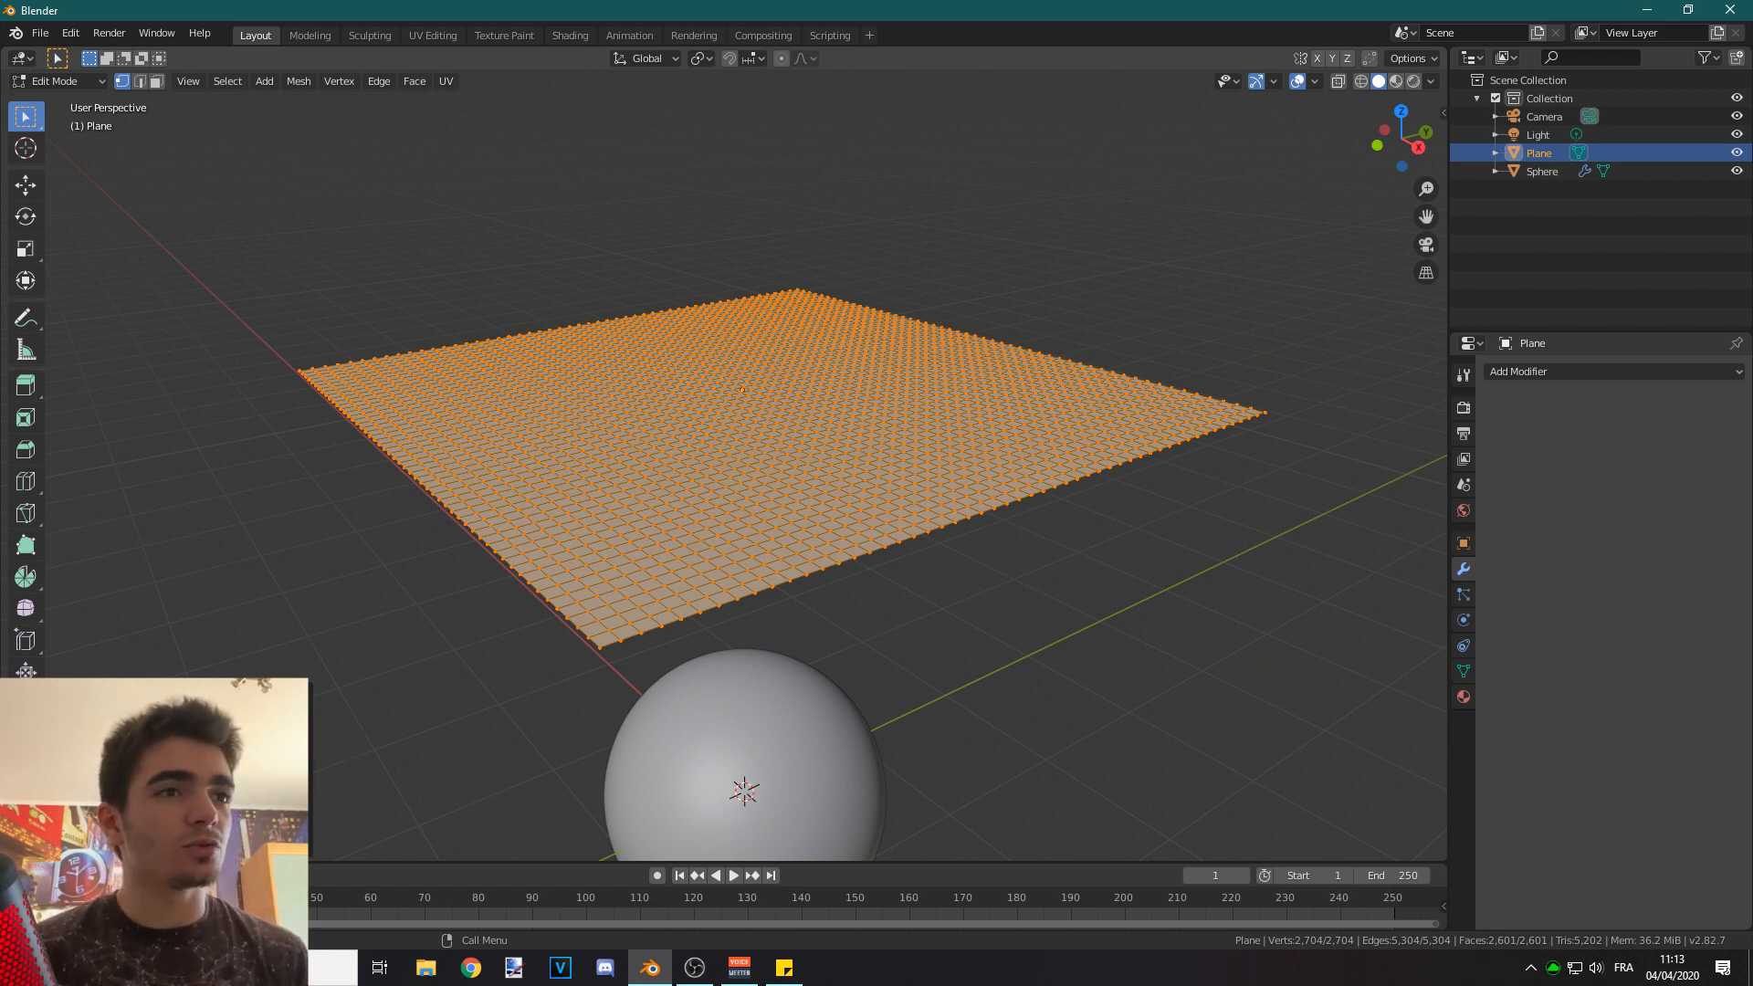
scroll(458, 606, "down", 3)
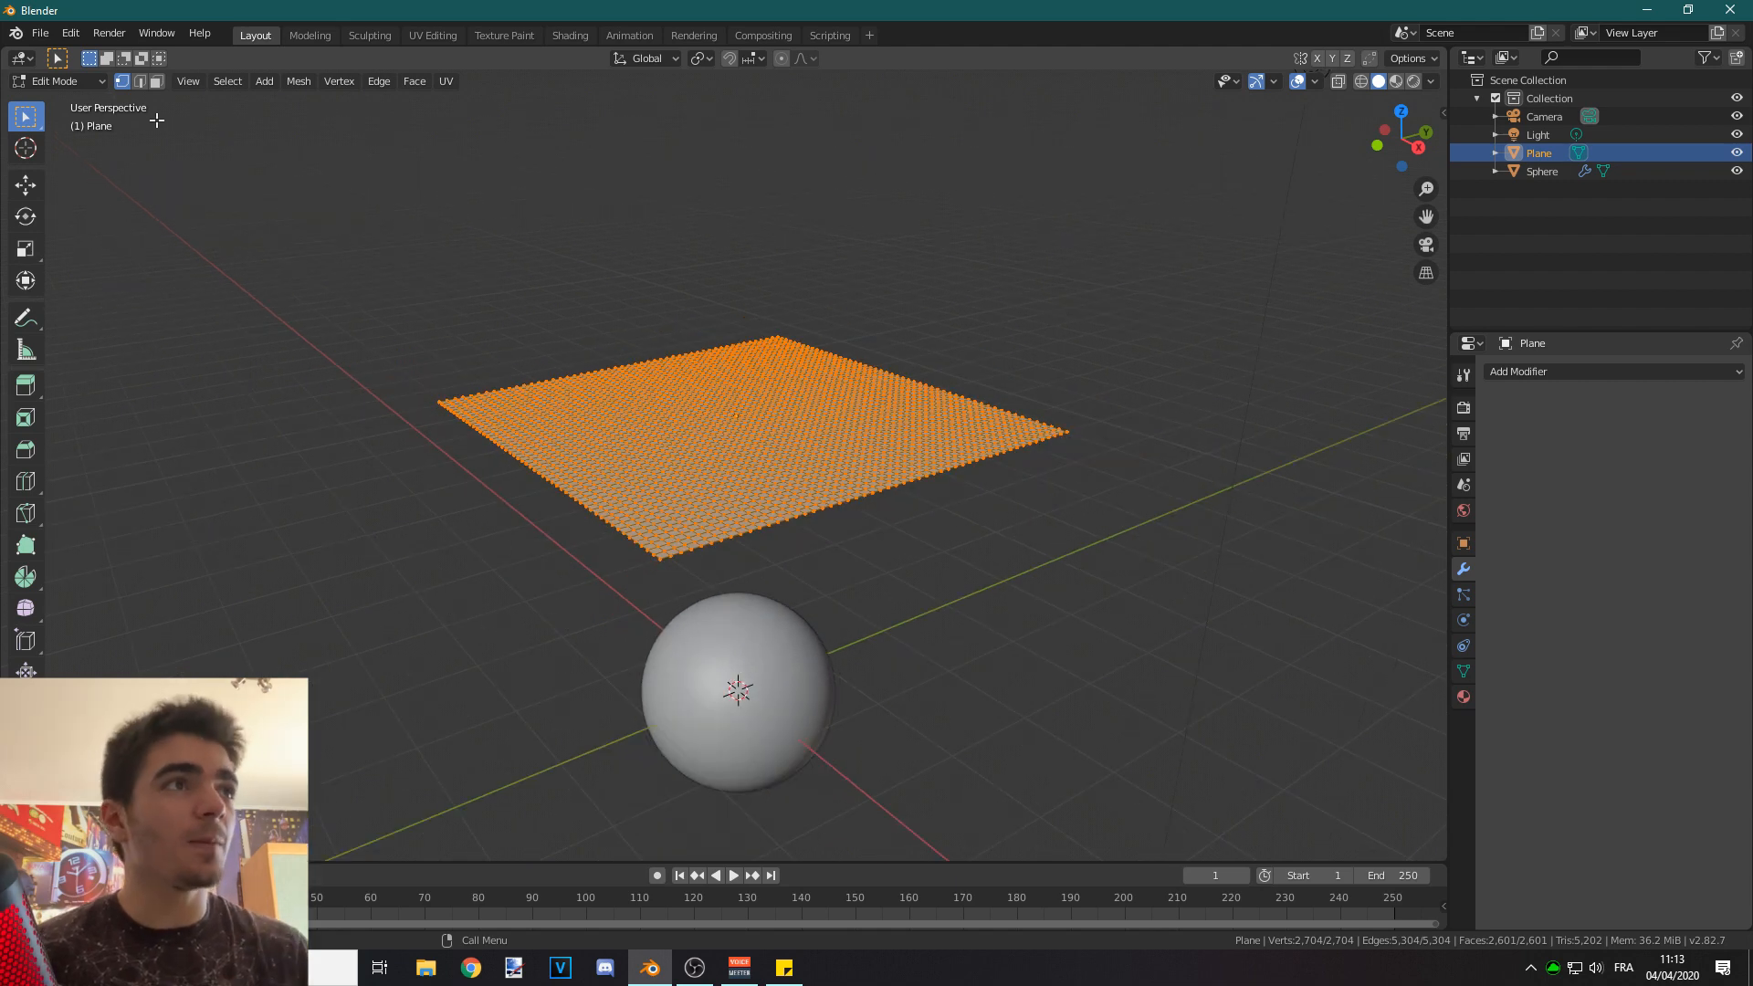
Return to Object Mode and enable Cloth physics on the plane.
left_click(51, 78)
left_click(58, 107)
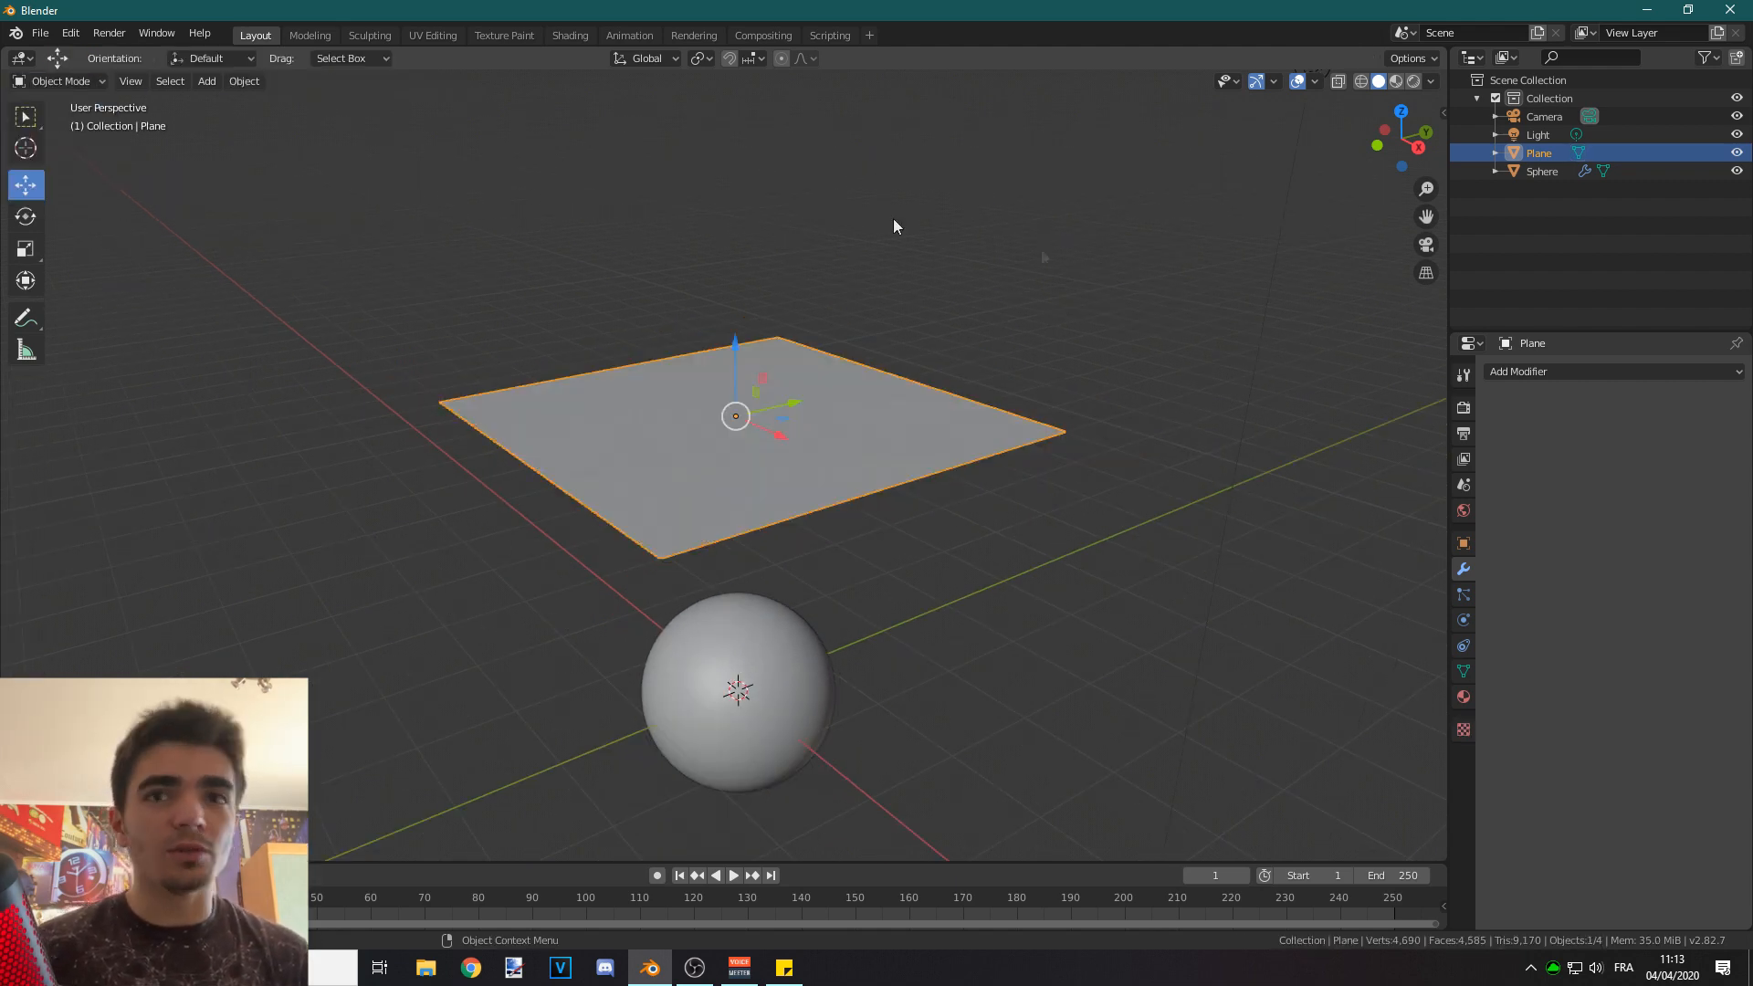
left_click(1463, 645)
left_click(1462, 620)
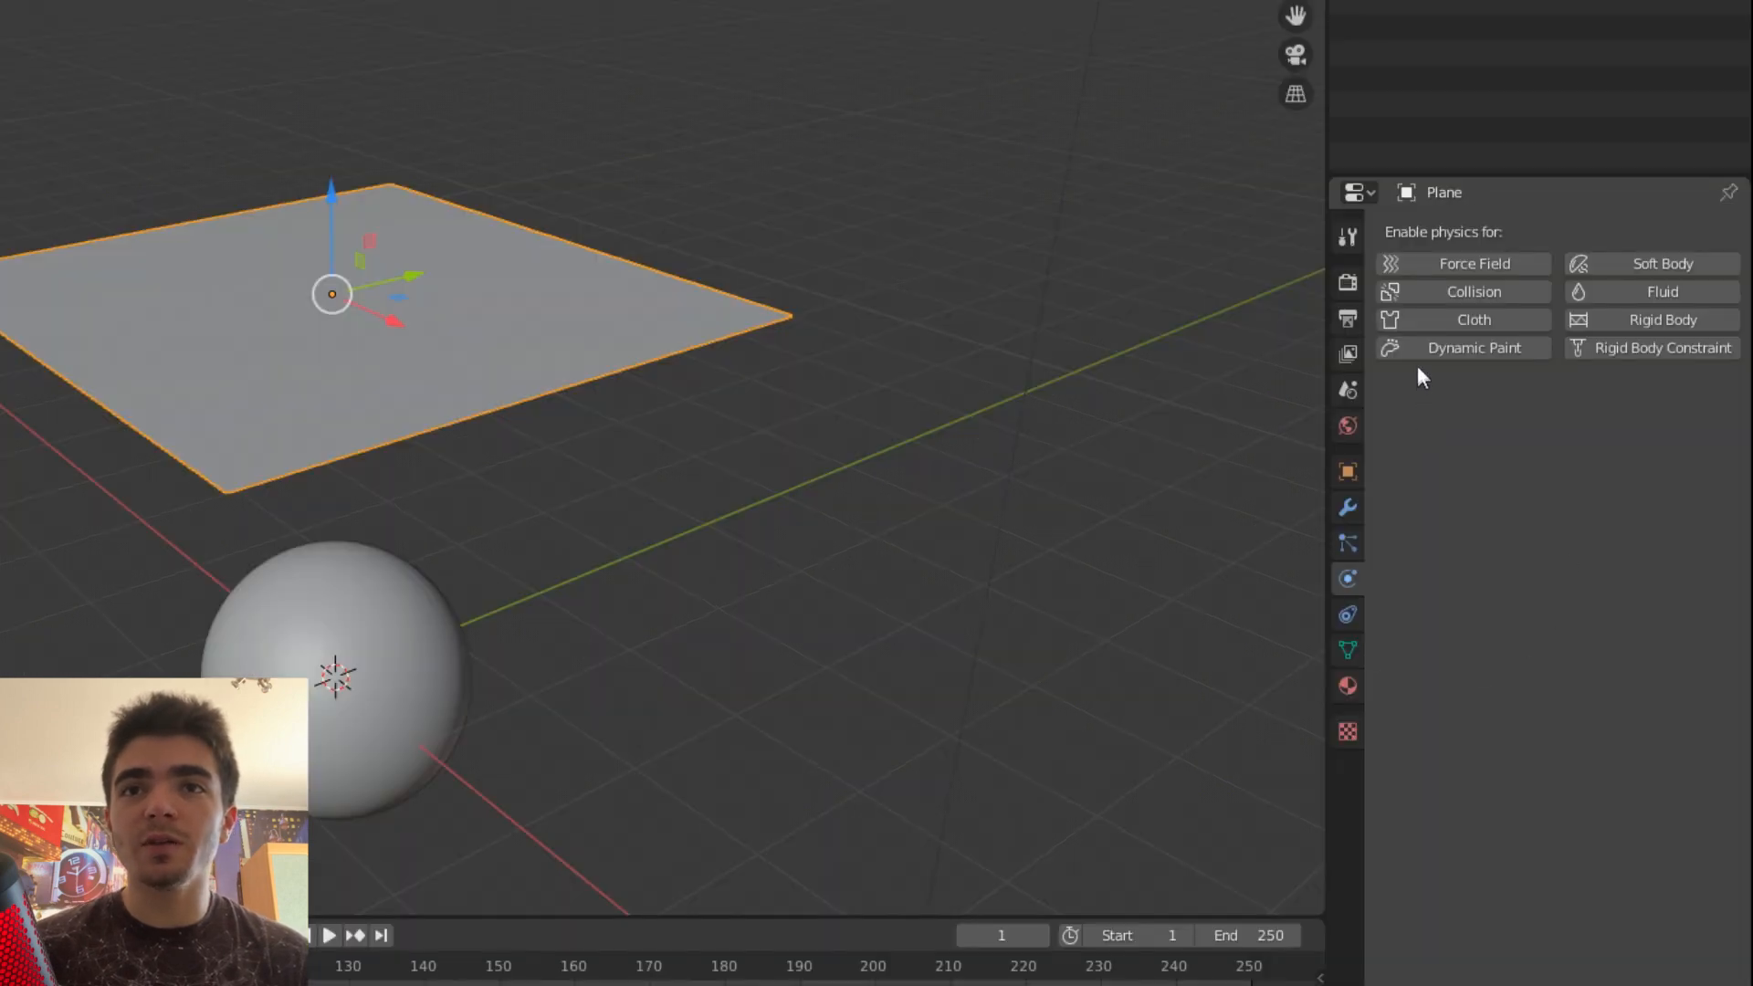
left_click(1582, 435)
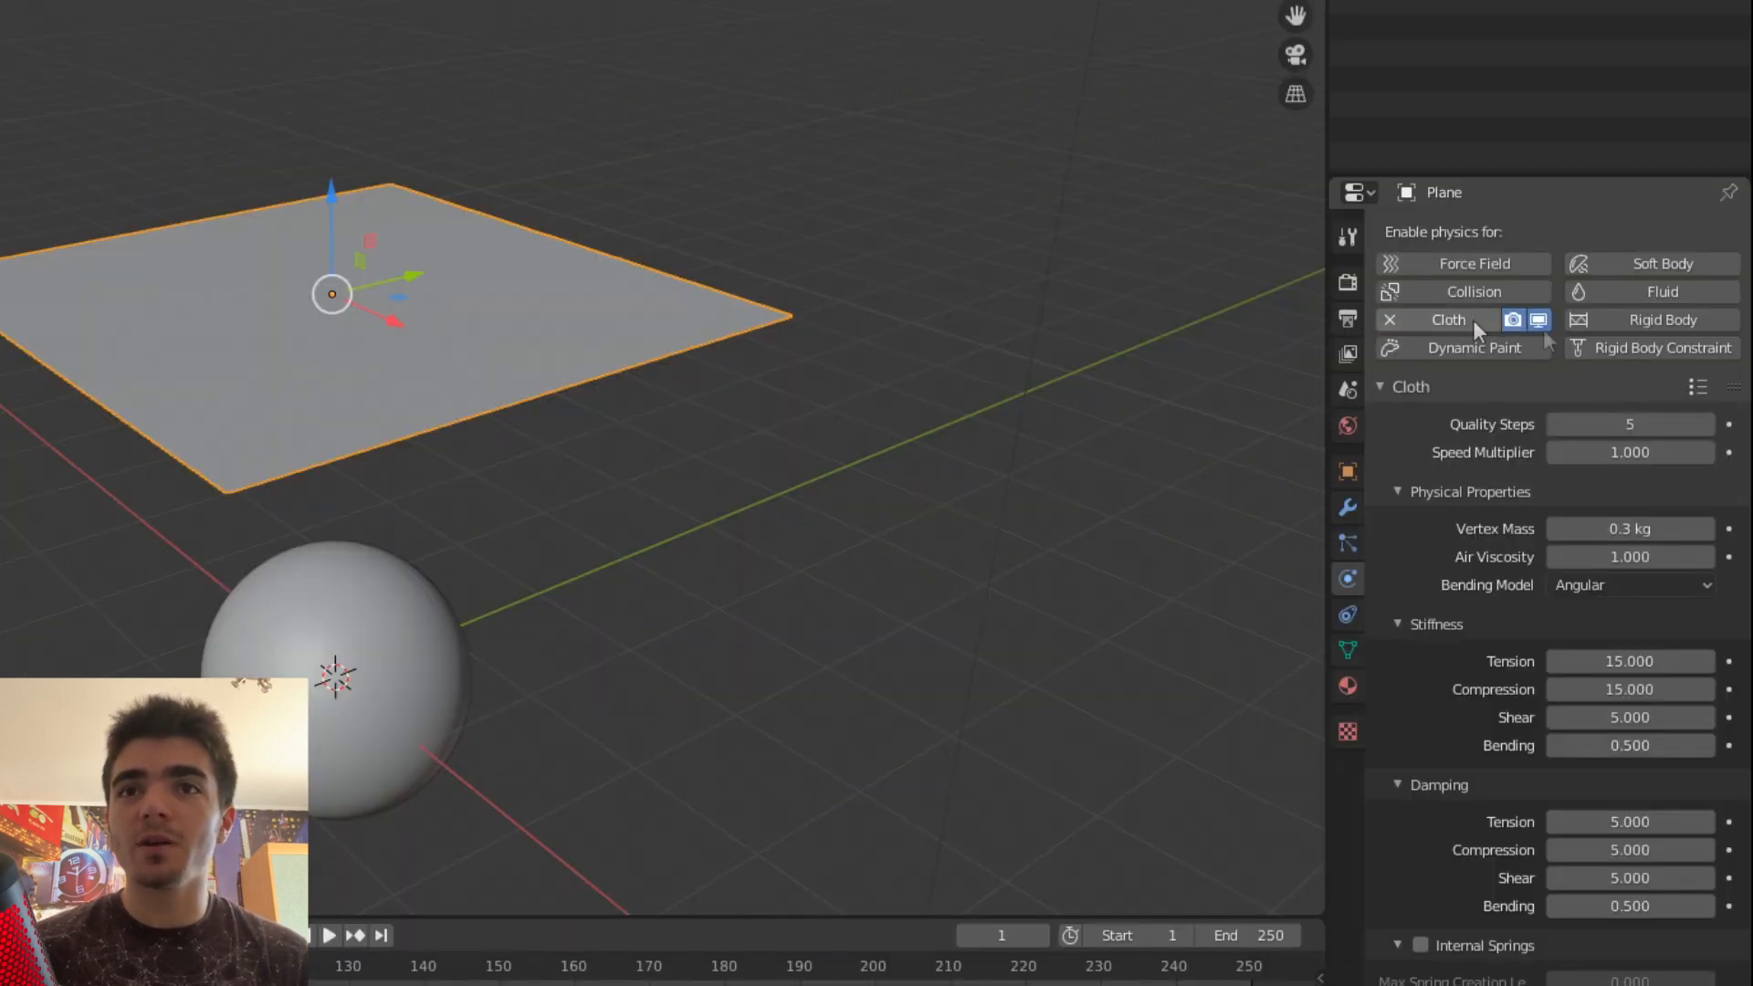
Review the plane's cloth presets and its physical properties, stiffness and damping settings.
scroll(1538, 473, "down", 2)
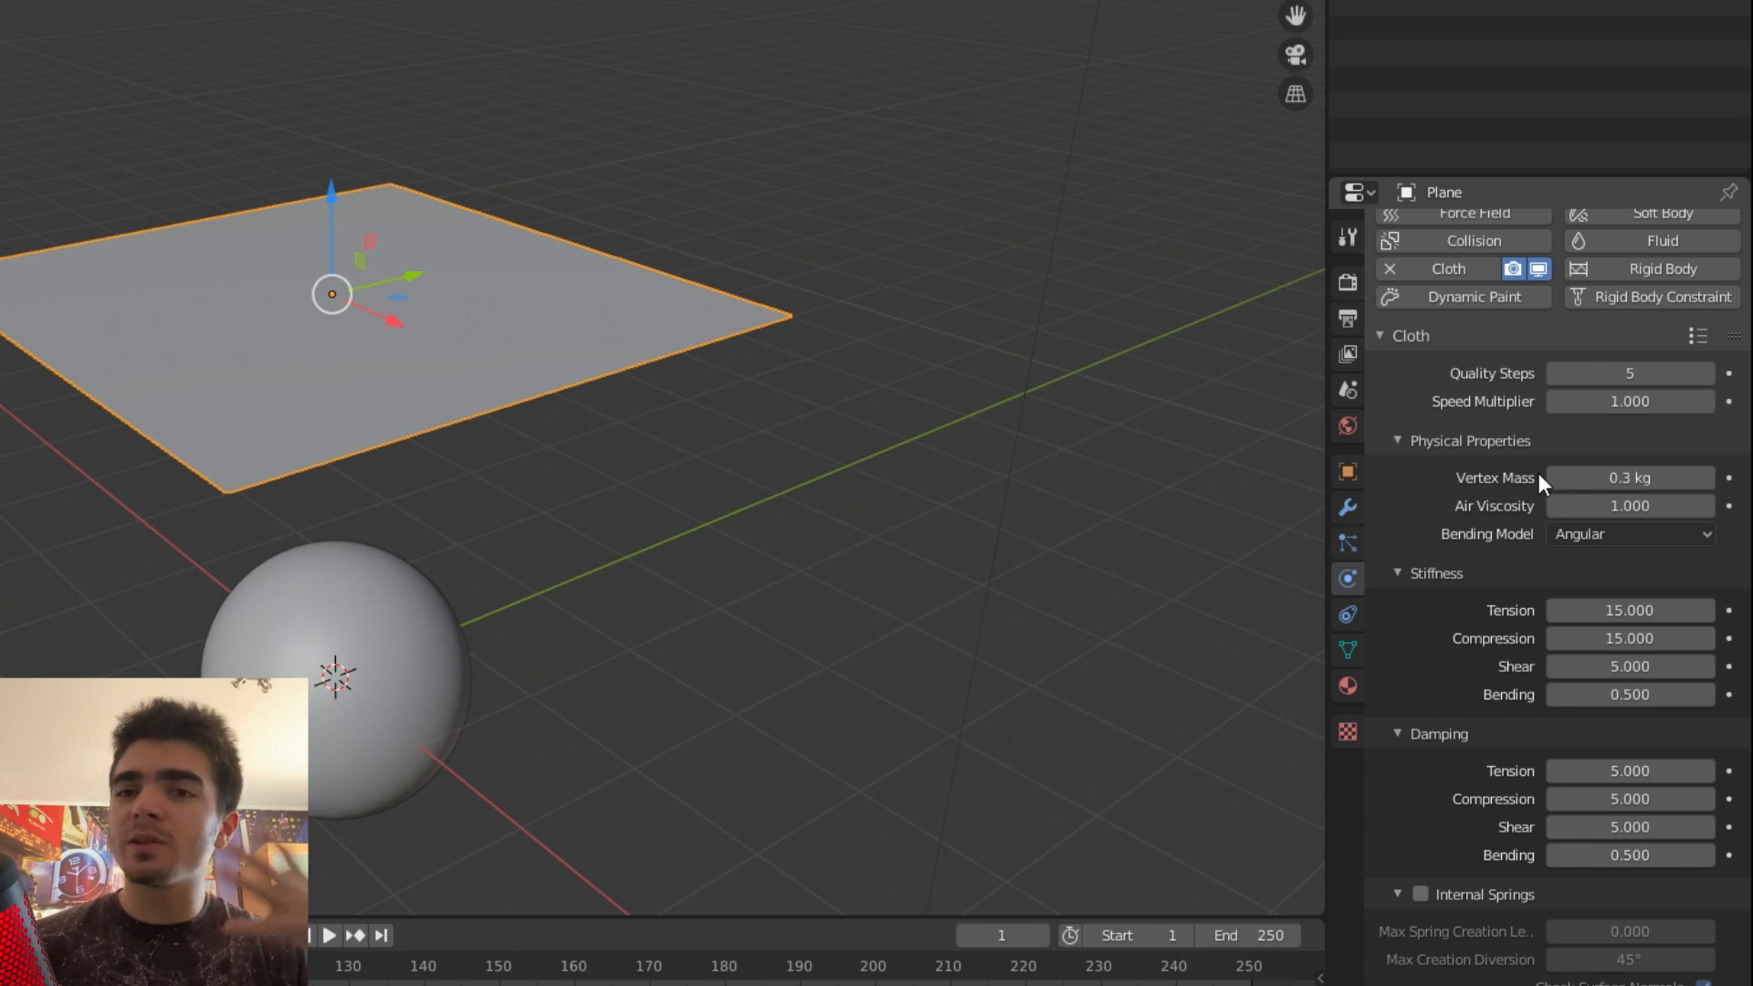
left_click(1696, 335)
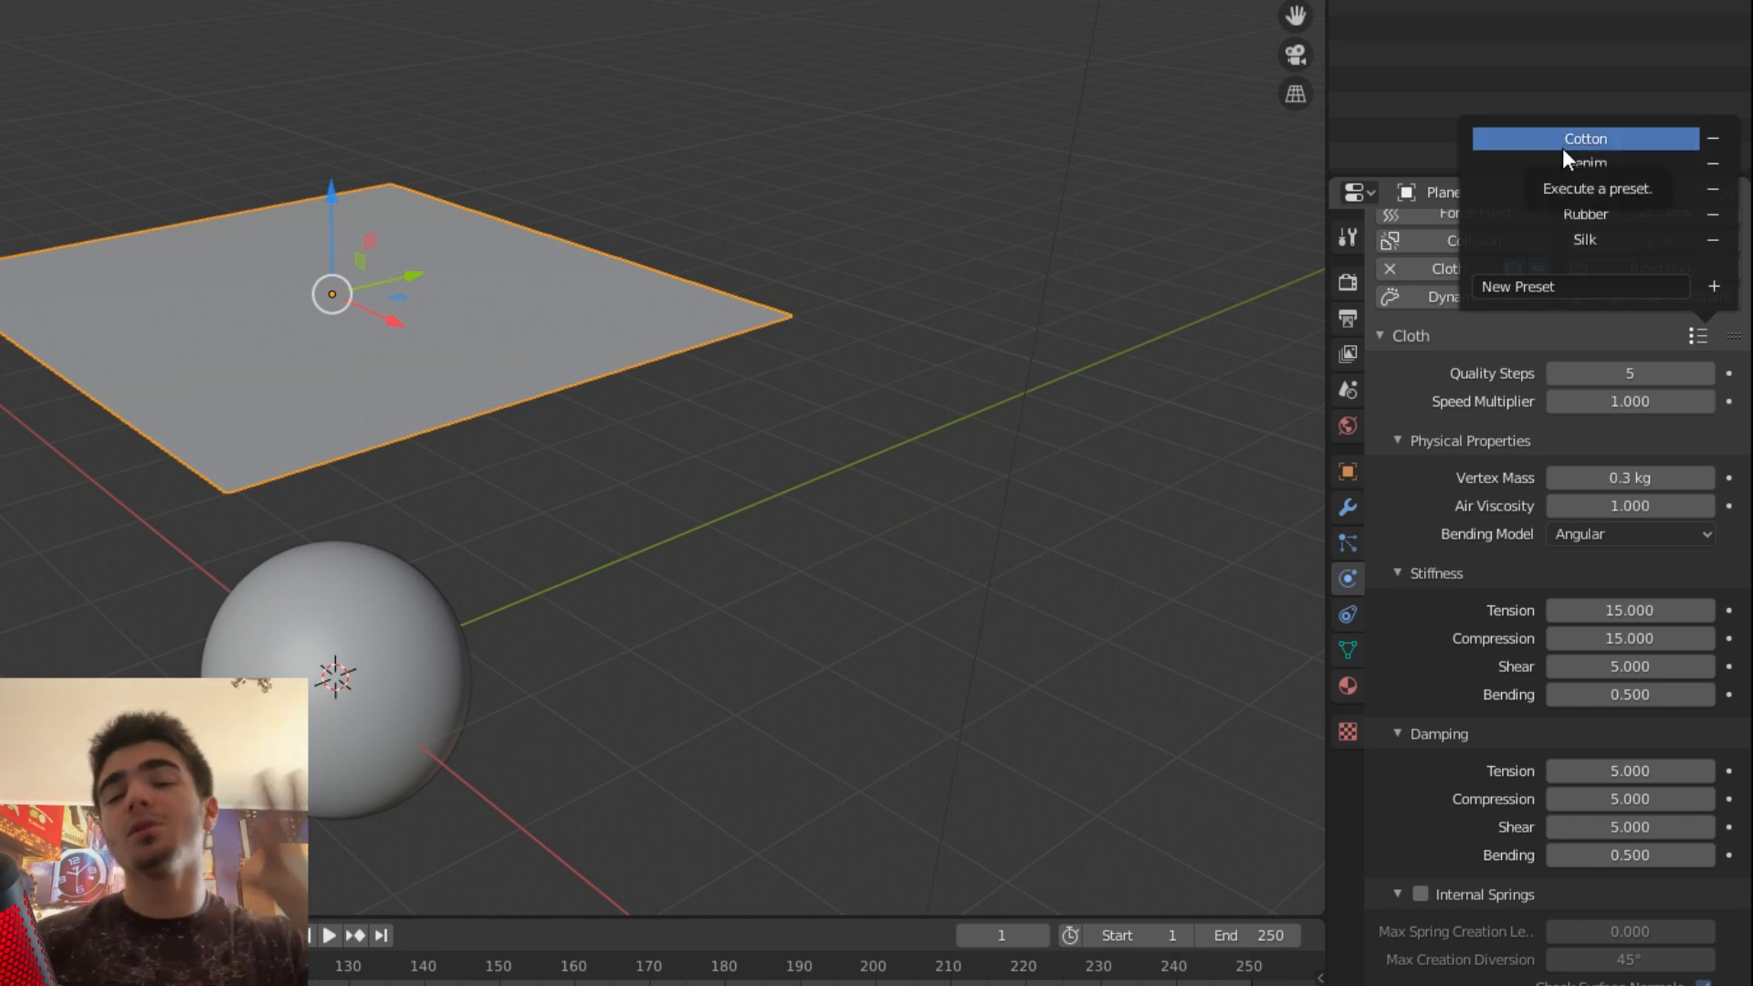
scroll(1617, 392, "down", 2)
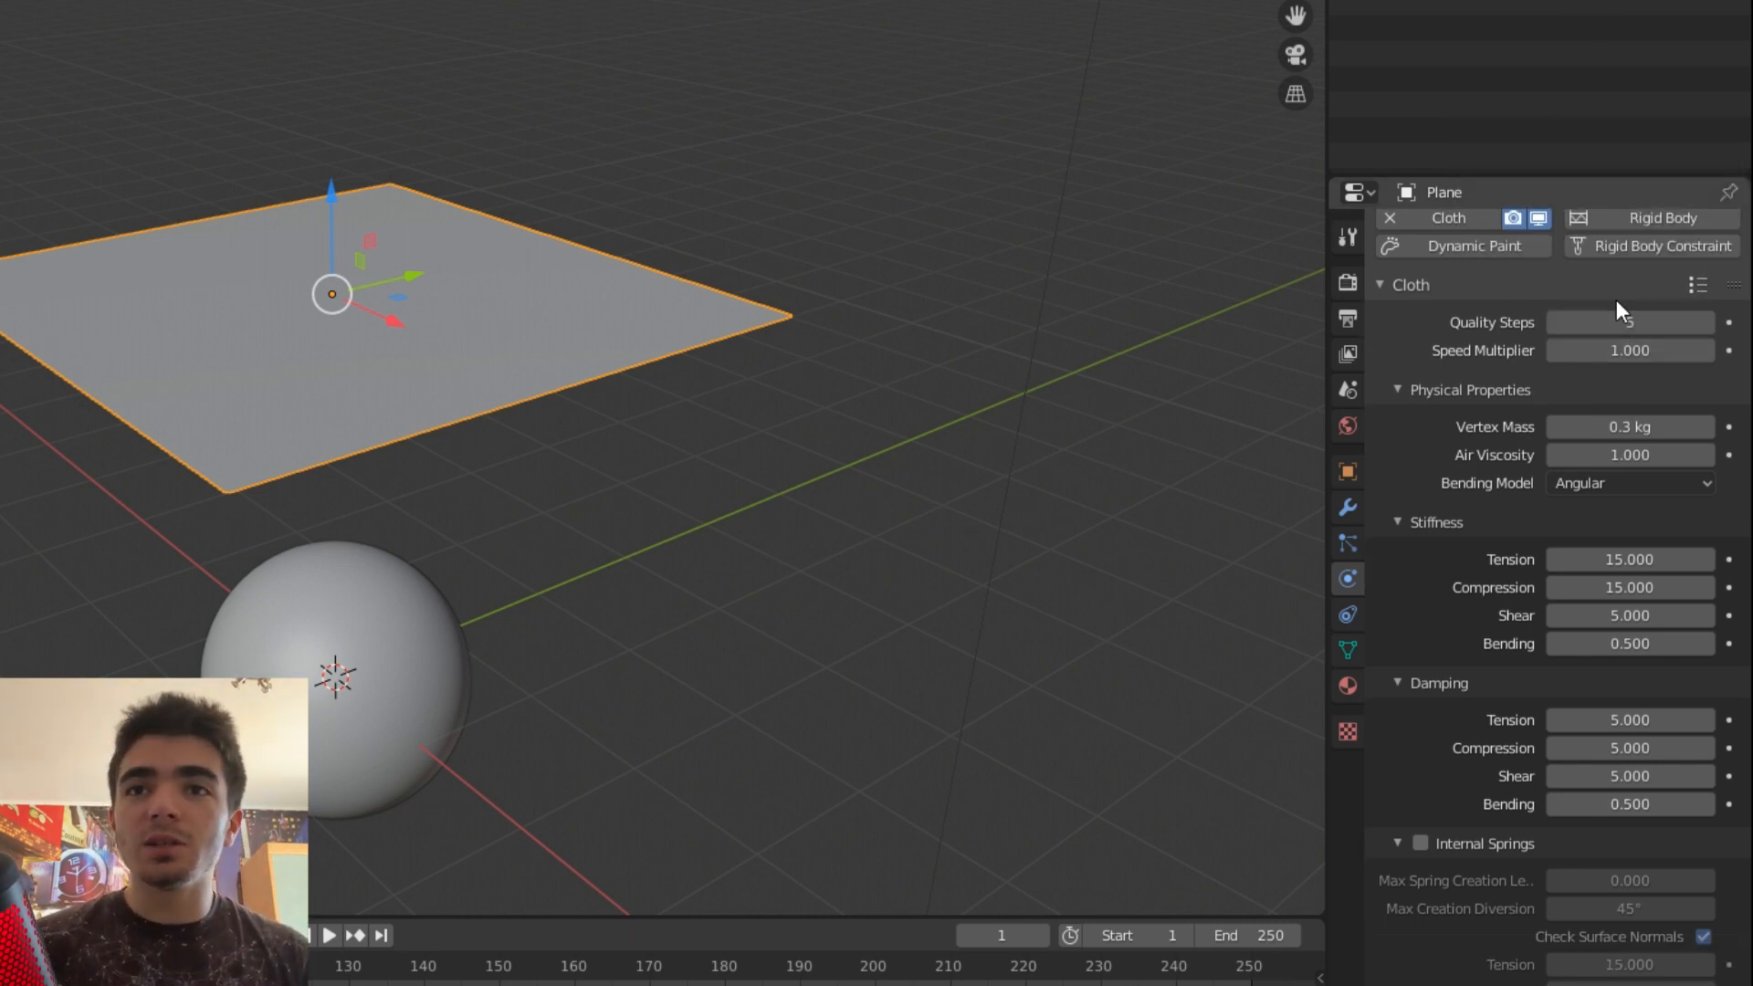
scroll(1618, 370, "down", 2)
scroll(1619, 397, "down", 3)
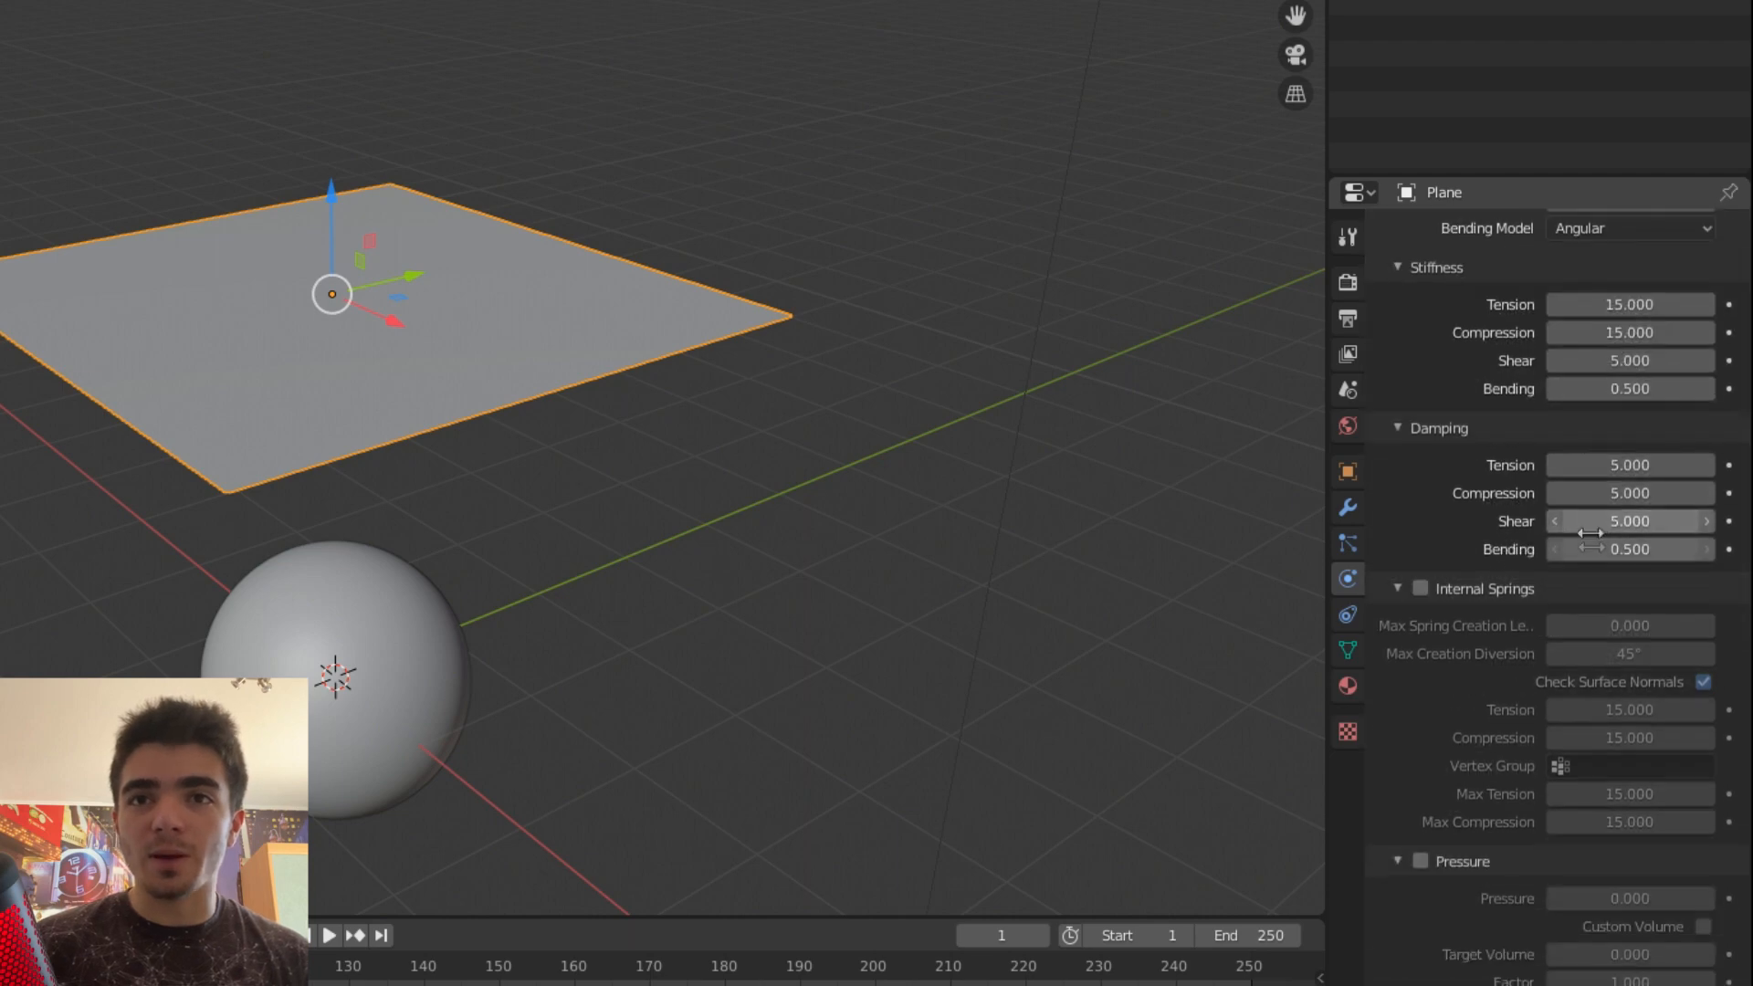
scroll(1591, 534, "up", 4)
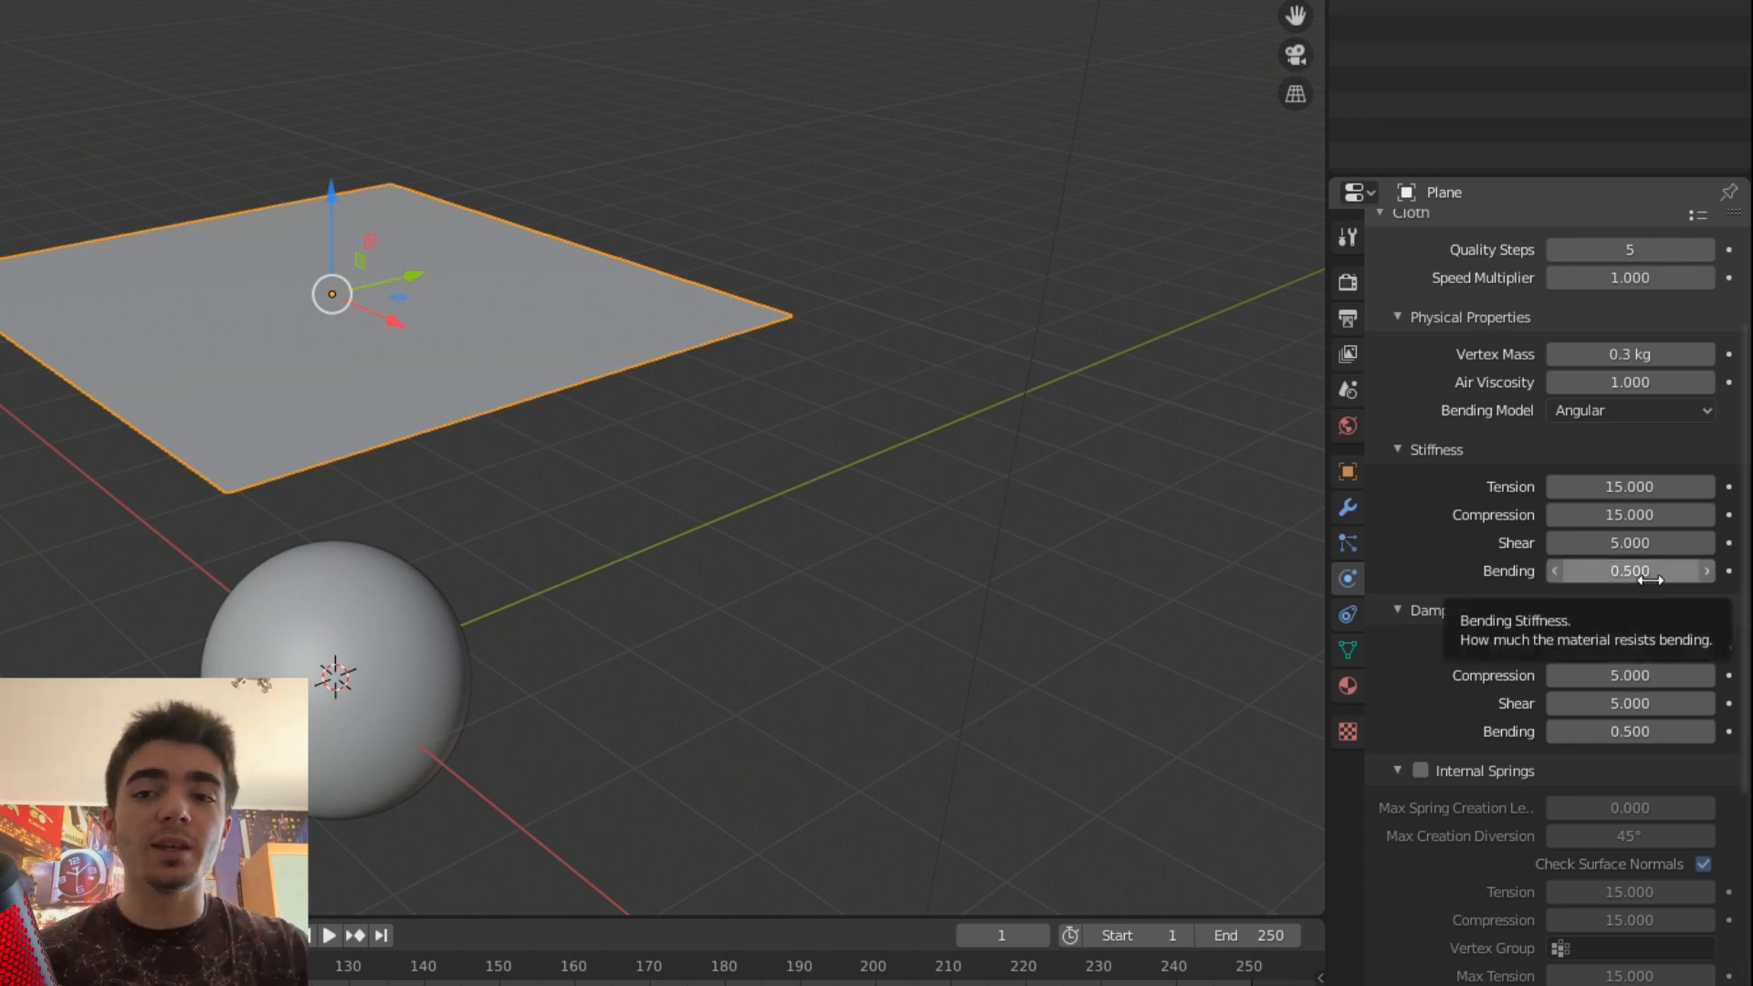
Apply the Leather cloth preset to the plane and review its stiffness and damping settings.
scroll(1688, 548, "up", 4)
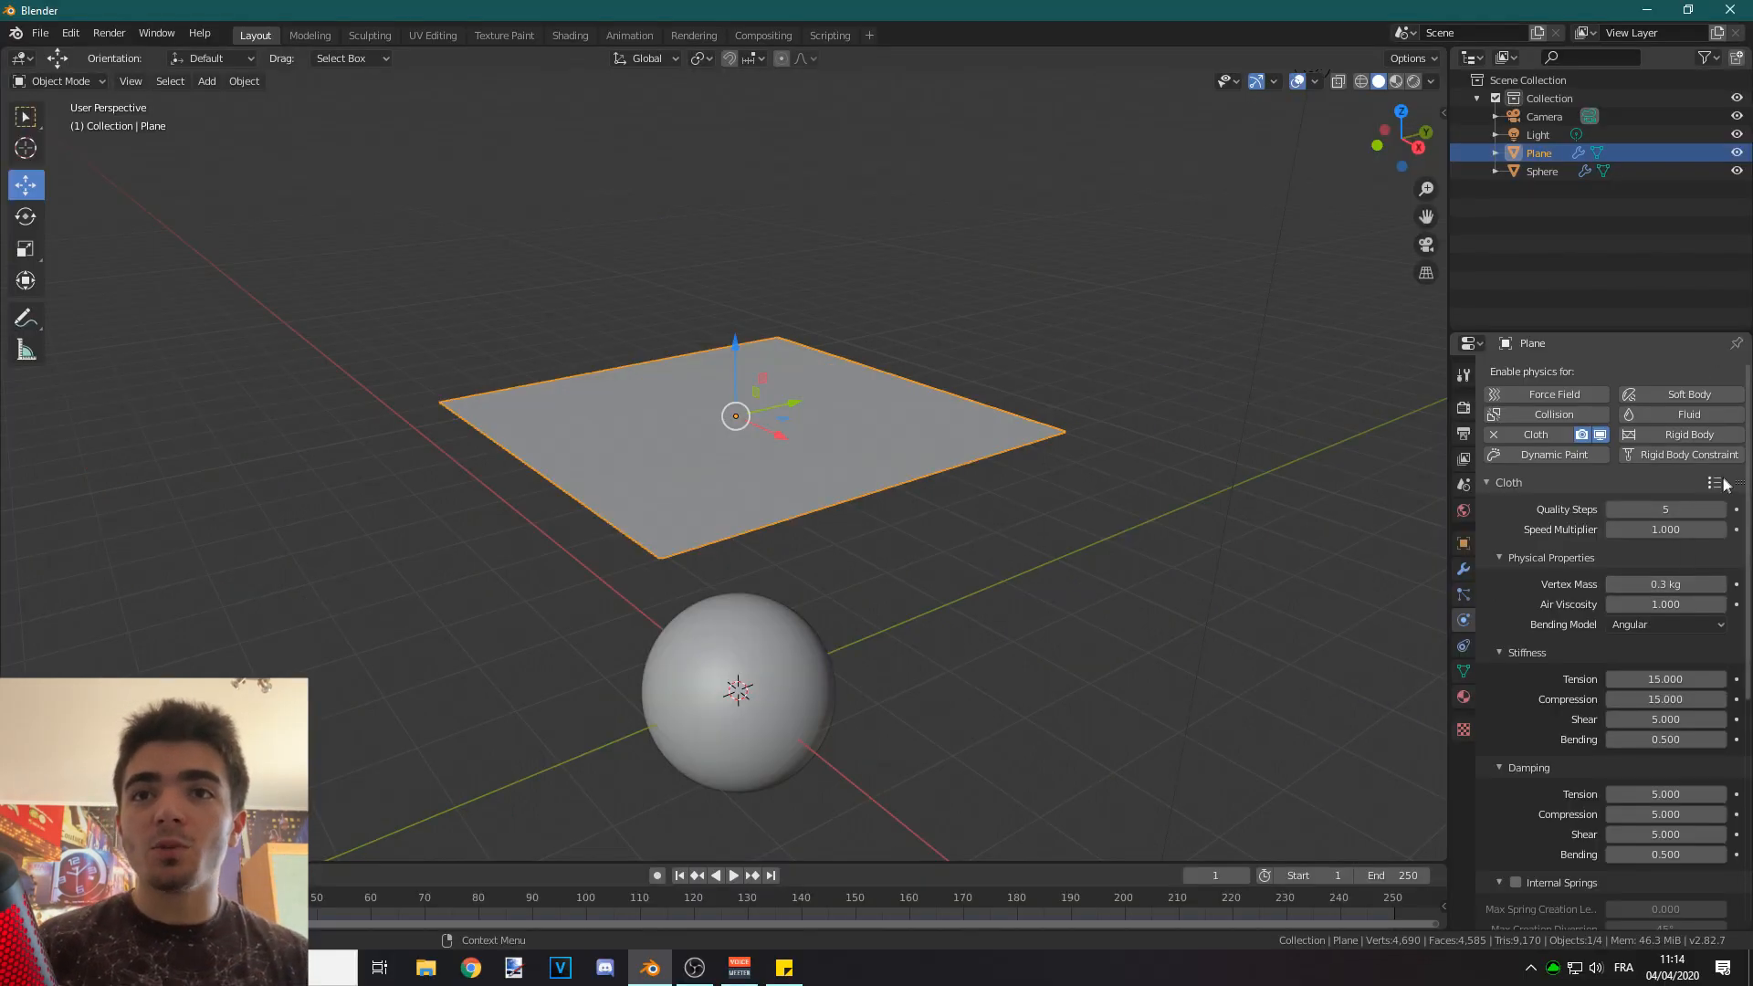
left_click(1715, 483)
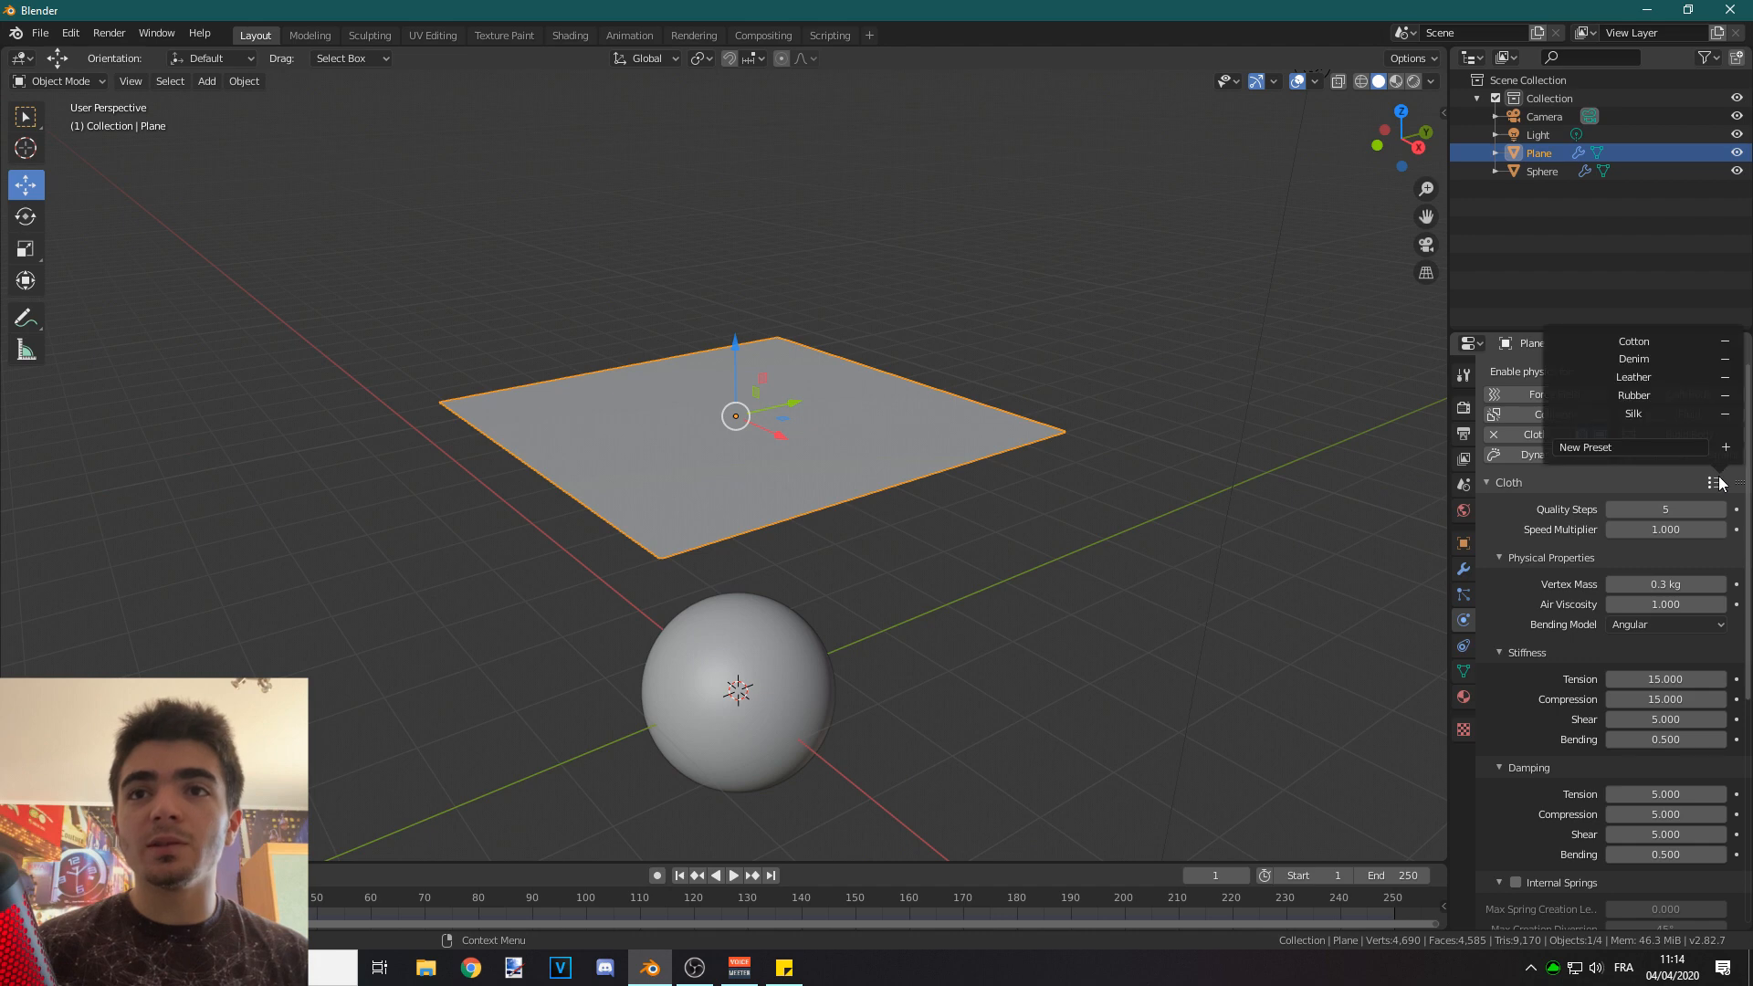
left_click(1632, 376)
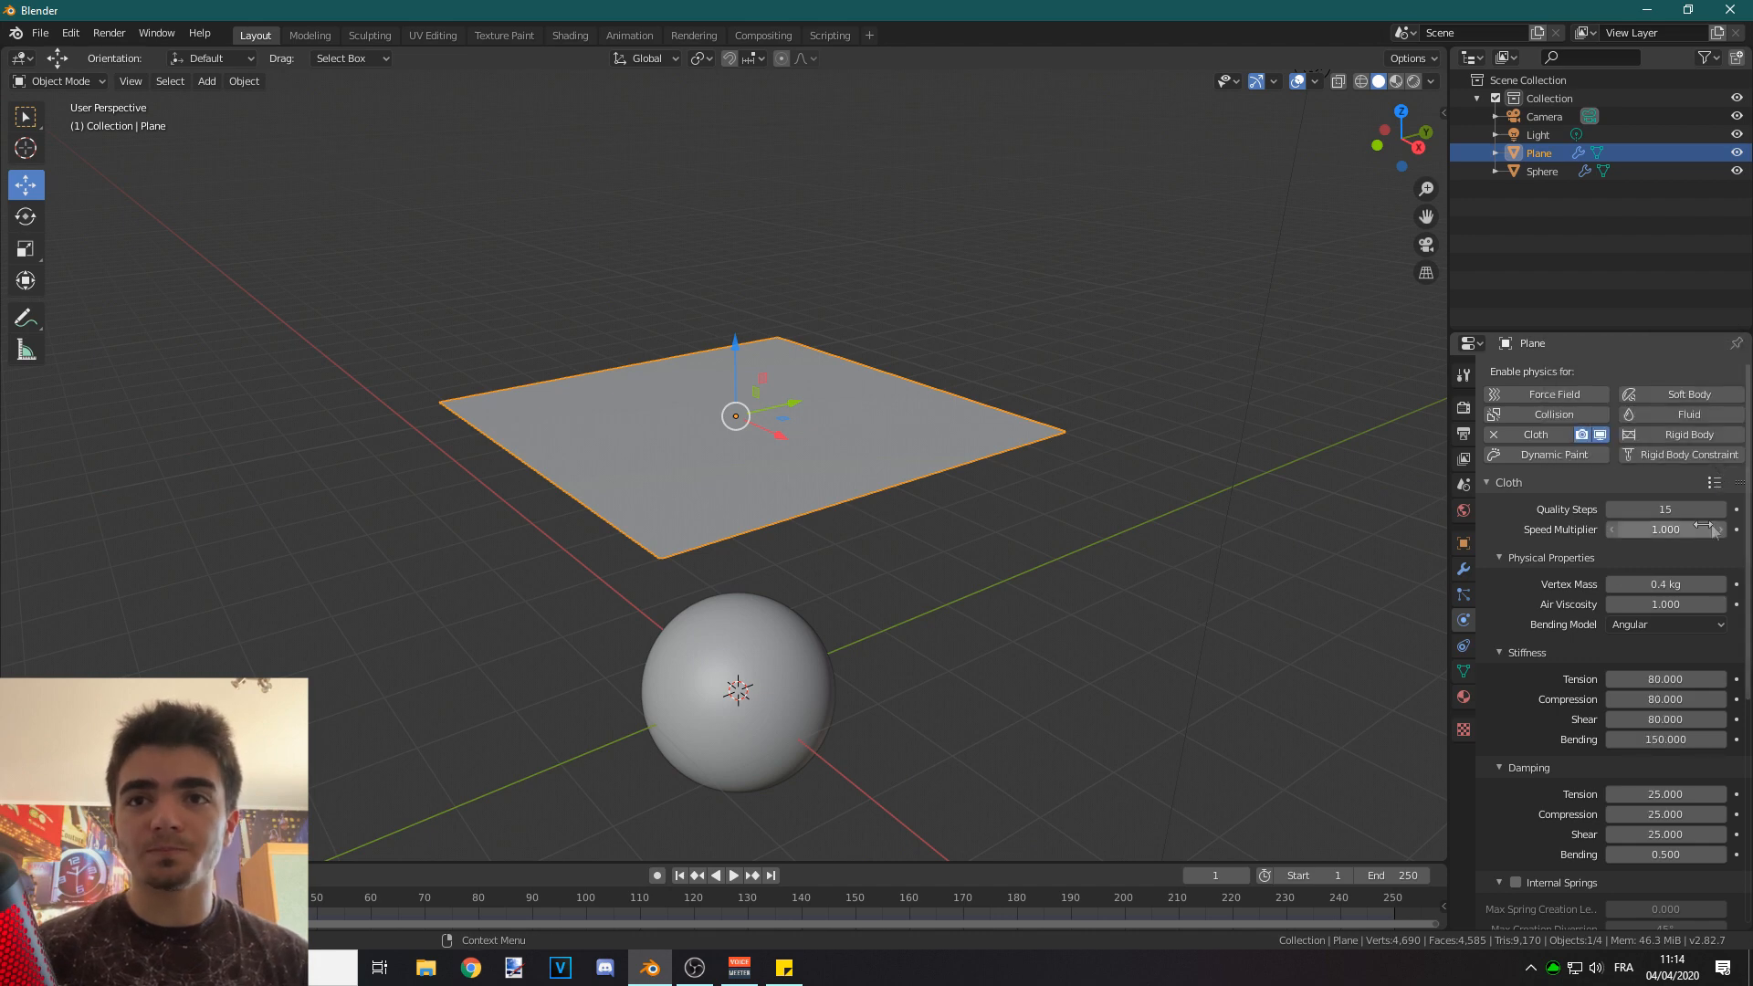
scroll(1696, 523, "down", 10)
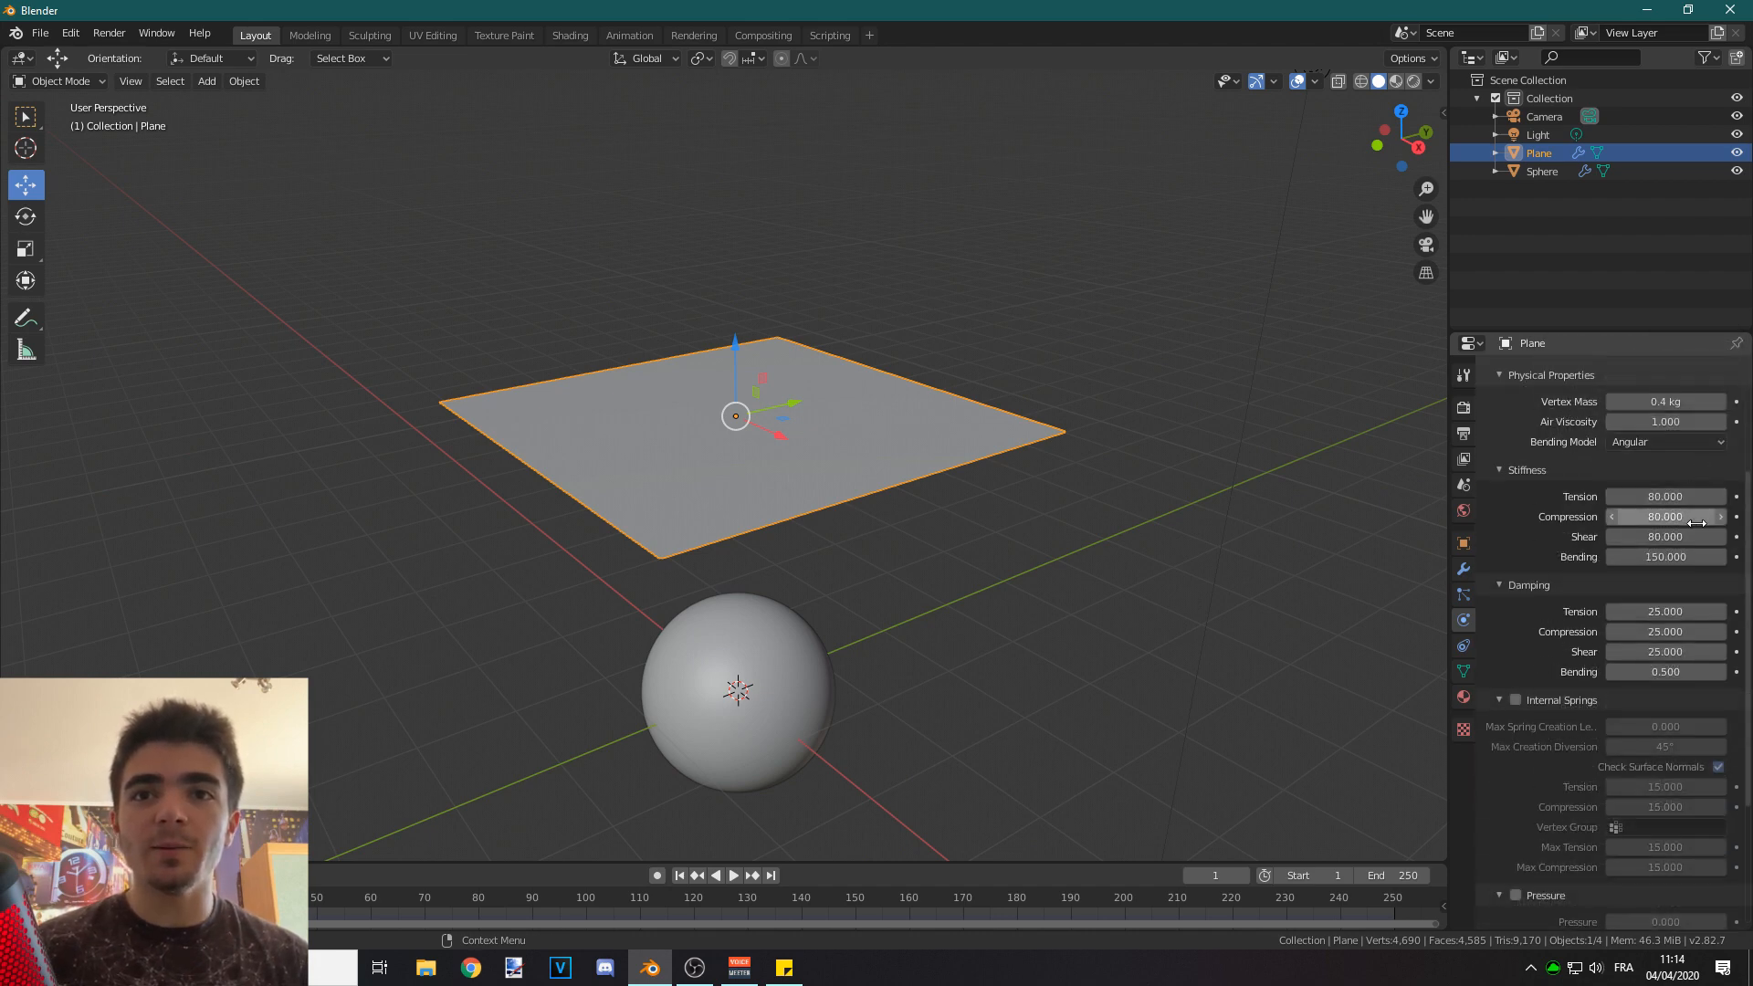
scroll(1605, 553, "up", 10)
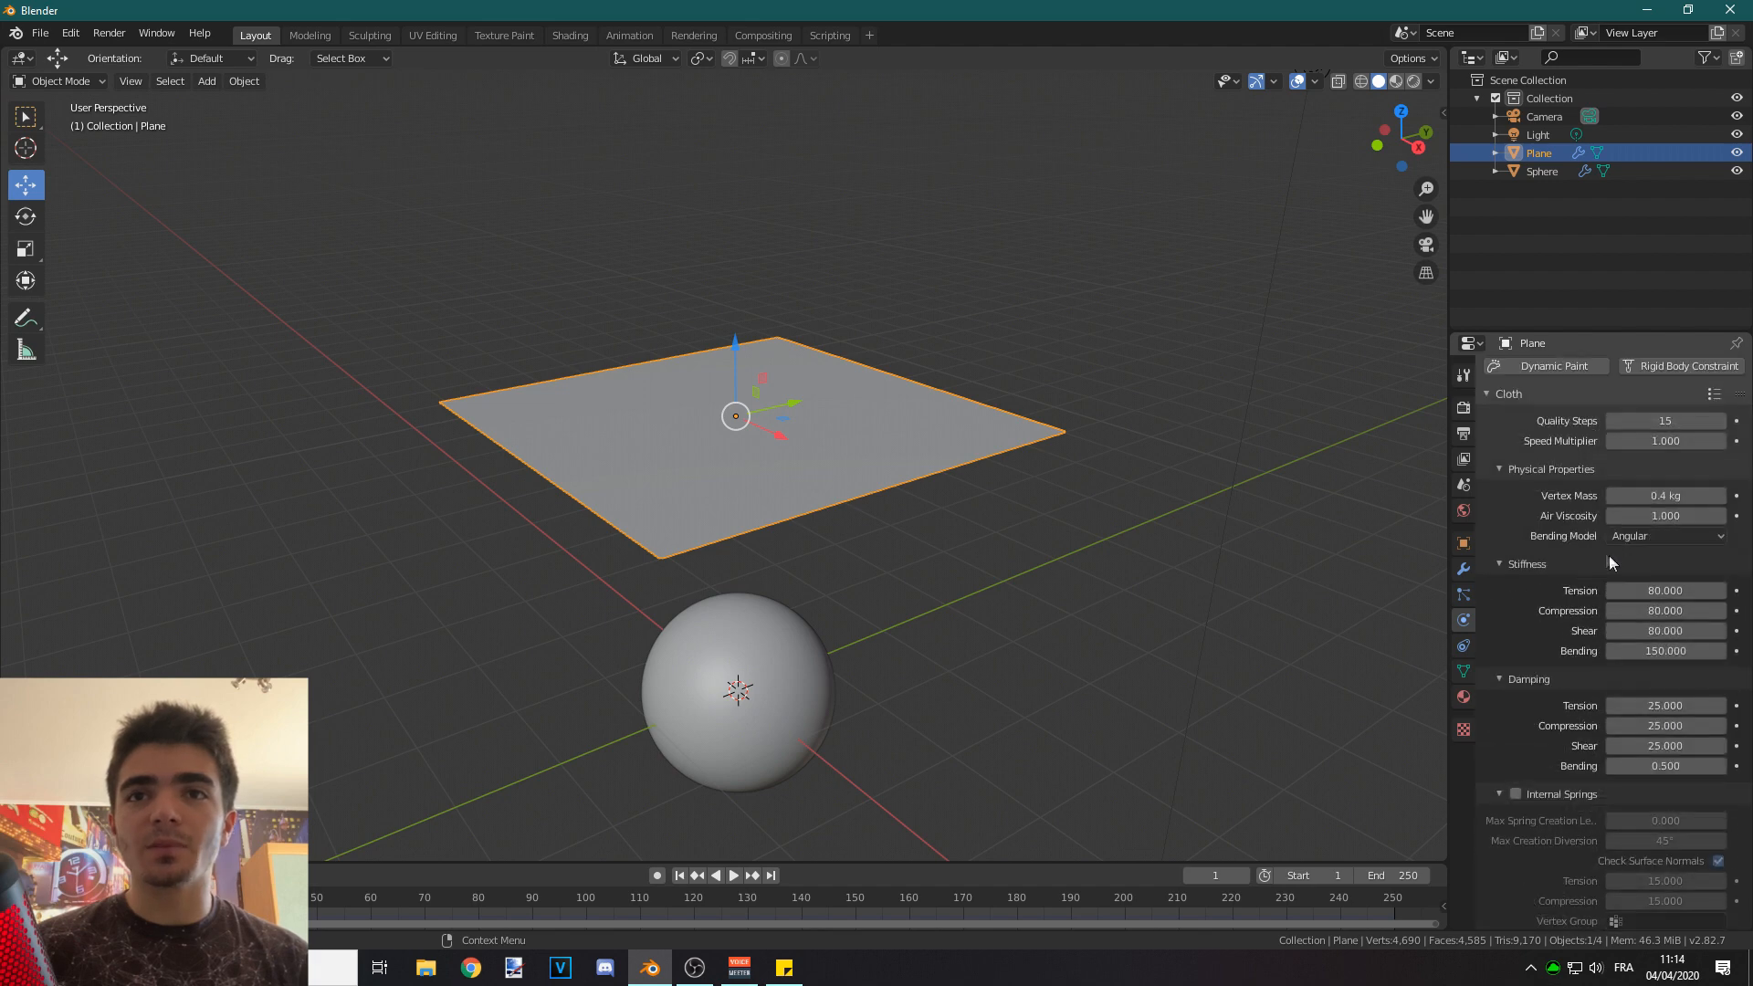
scroll(1041, 632, "down", 2)
Play the simulation to watch the plane fall, stop it, and rewind the timeline to frame 0.
middle_click_drag(905, 648, 878, 559)
scroll(878, 558, "up", 1)
left_click(733, 875)
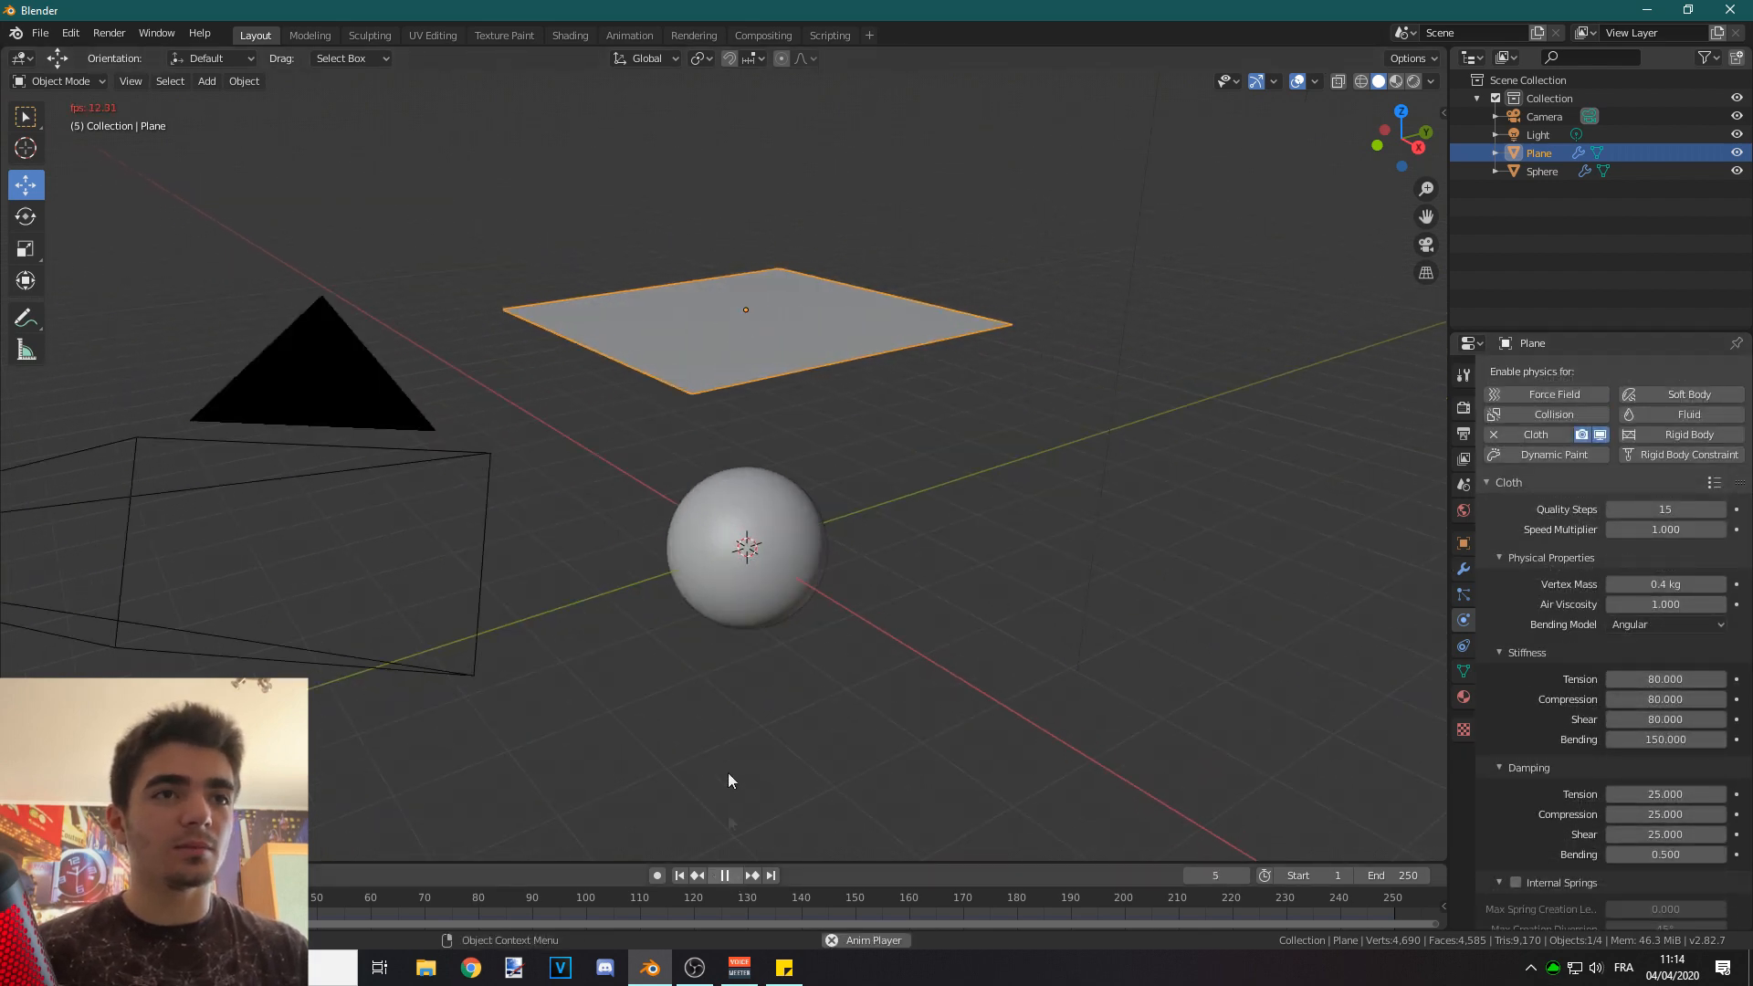
middle_click_drag(747, 665, 726, 644)
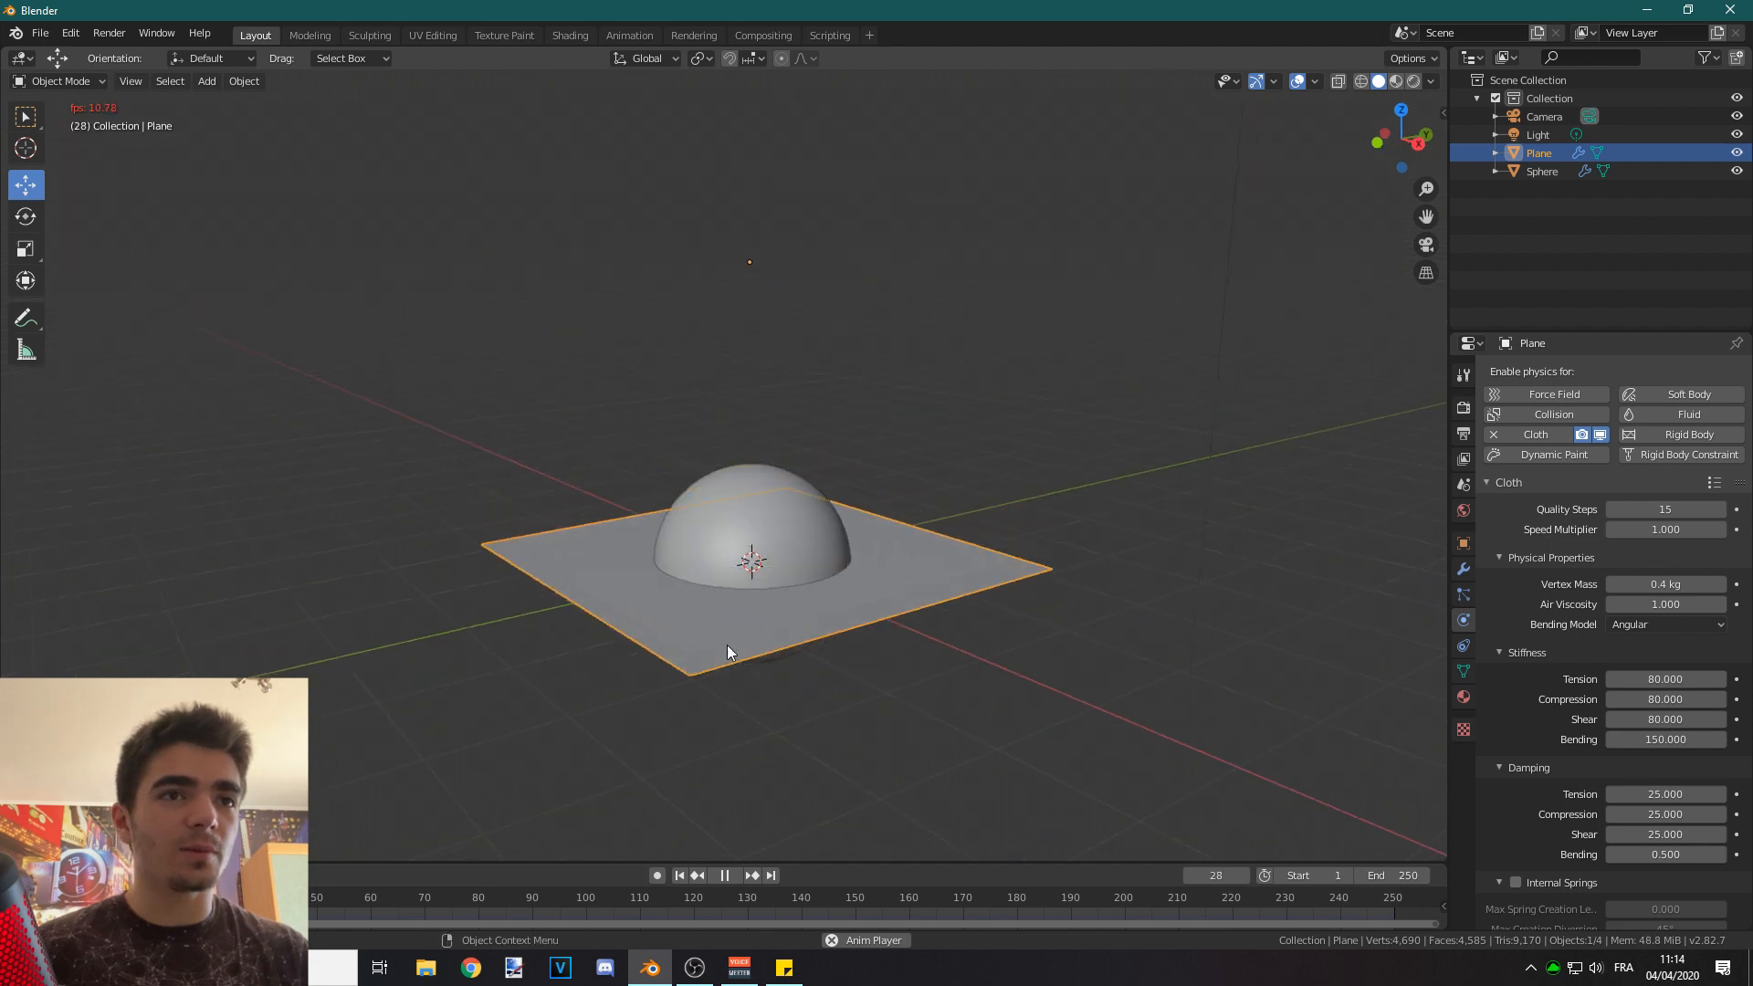
left_click(726, 876)
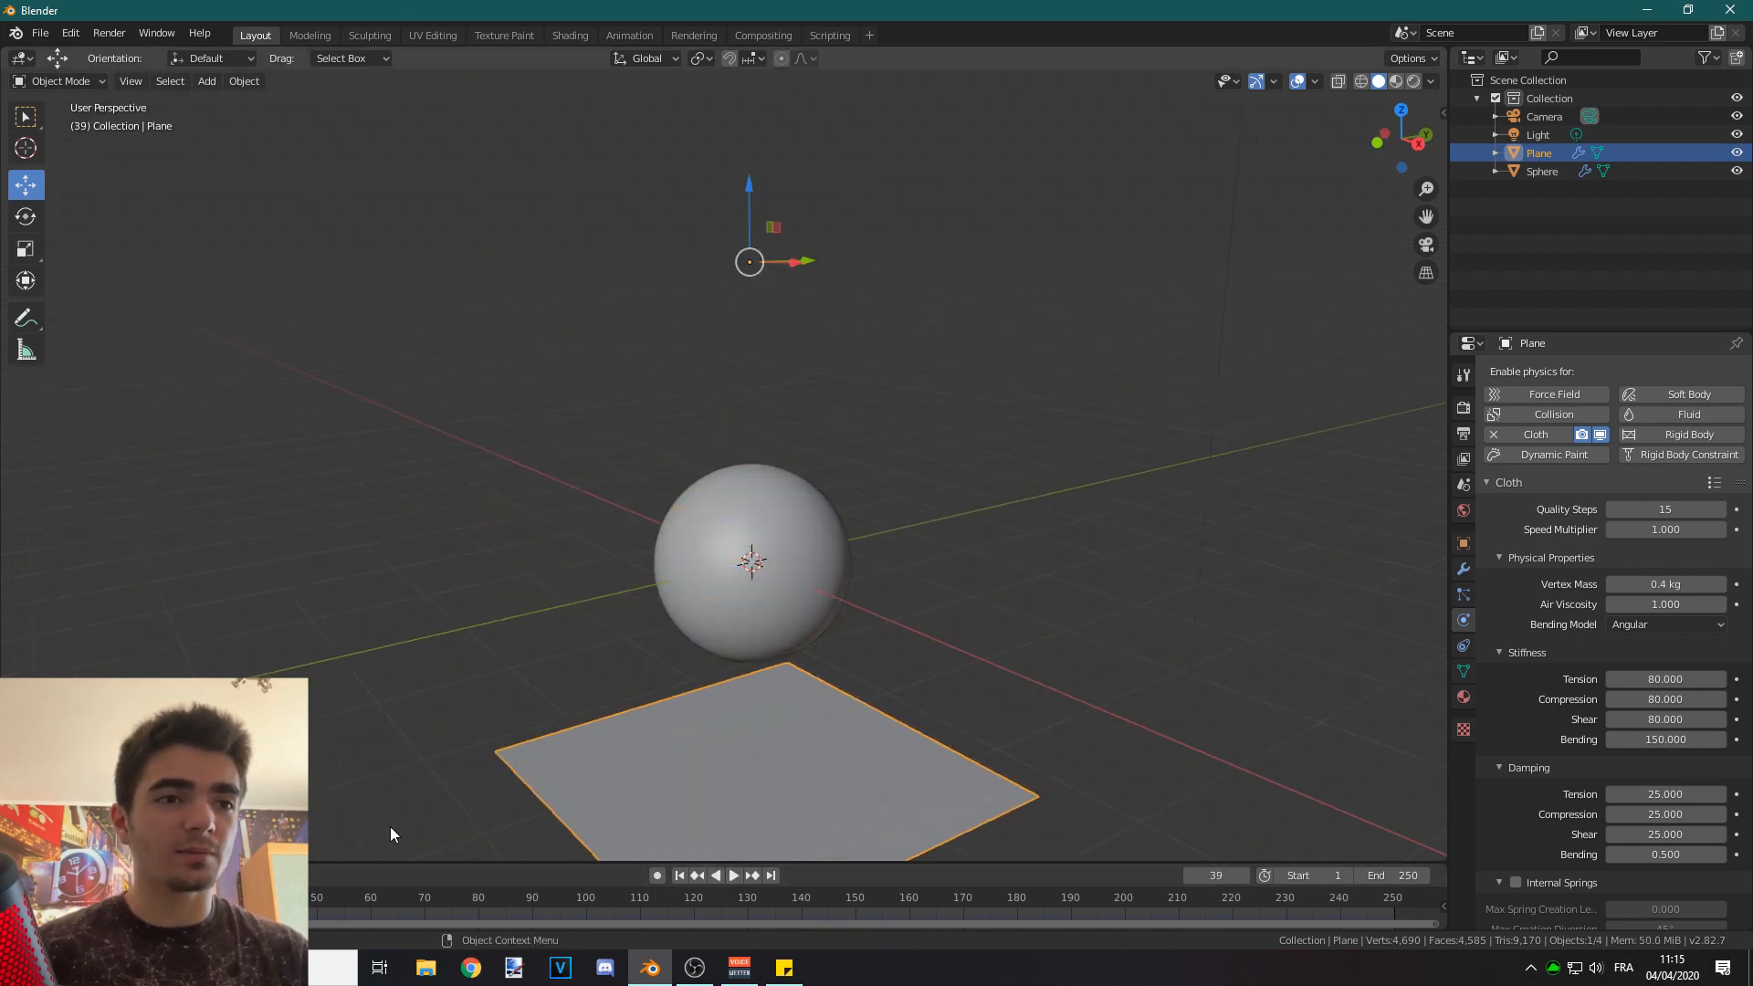
left_click_drag(236, 897, 47, 897)
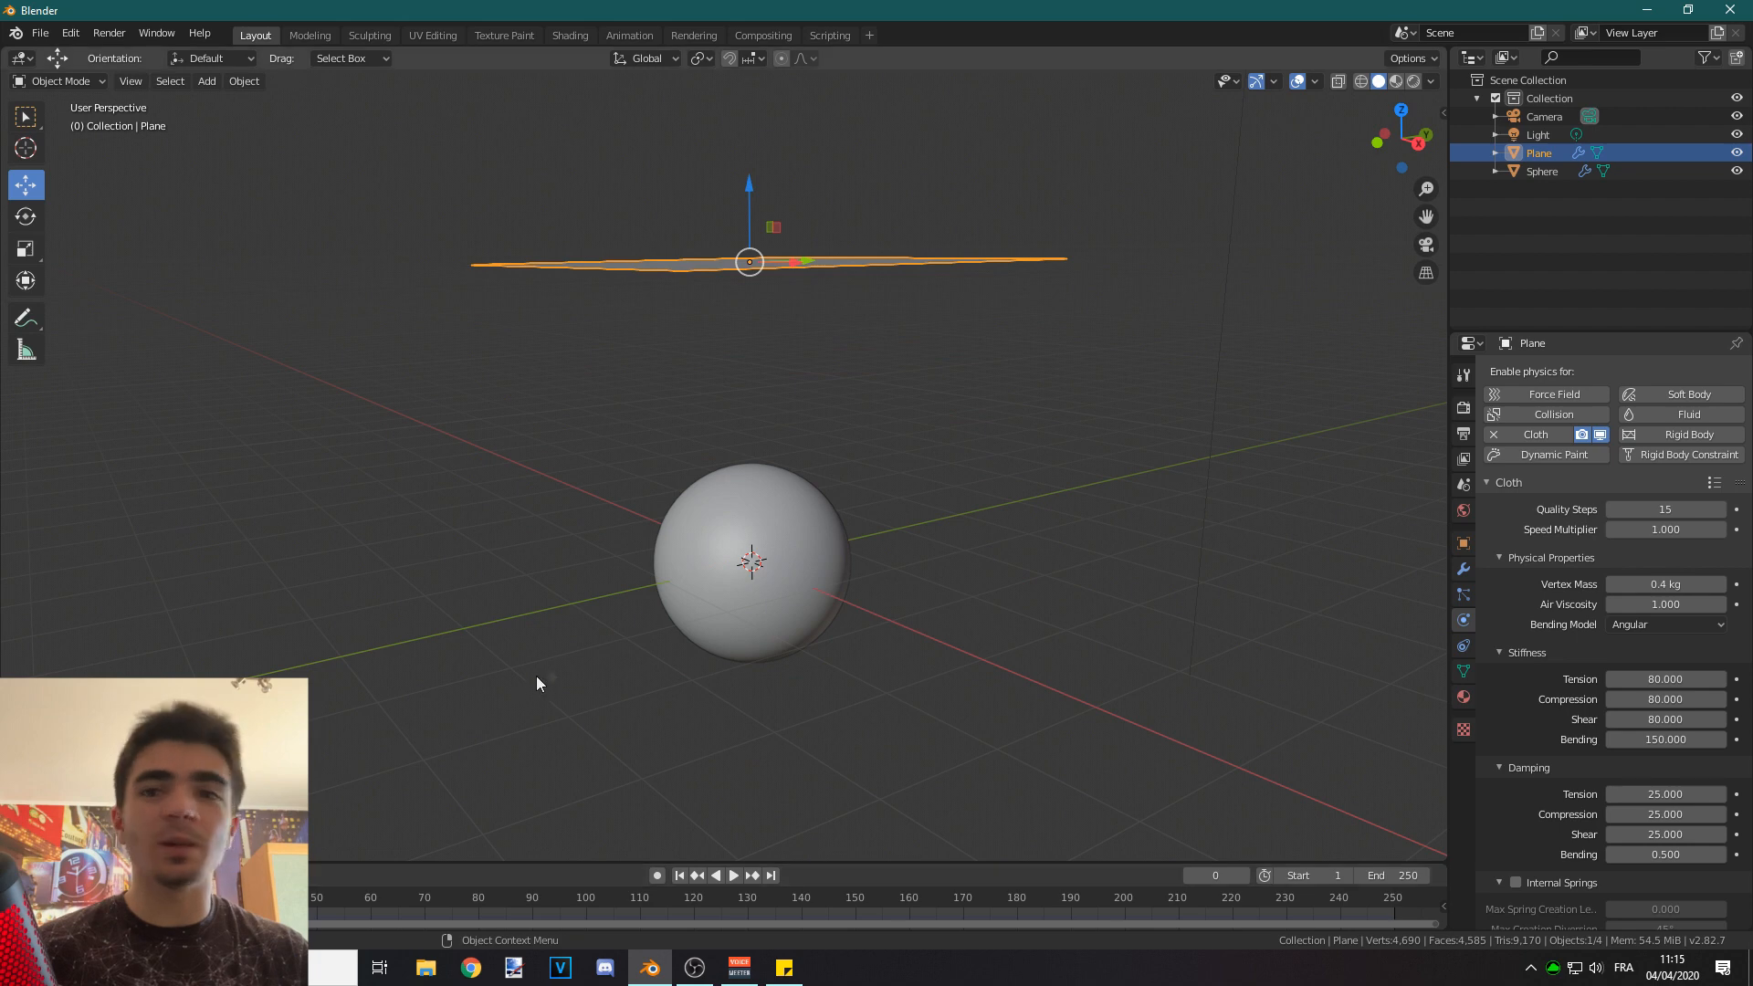
Enable Collision physics on the sphere.
left_click(719, 555)
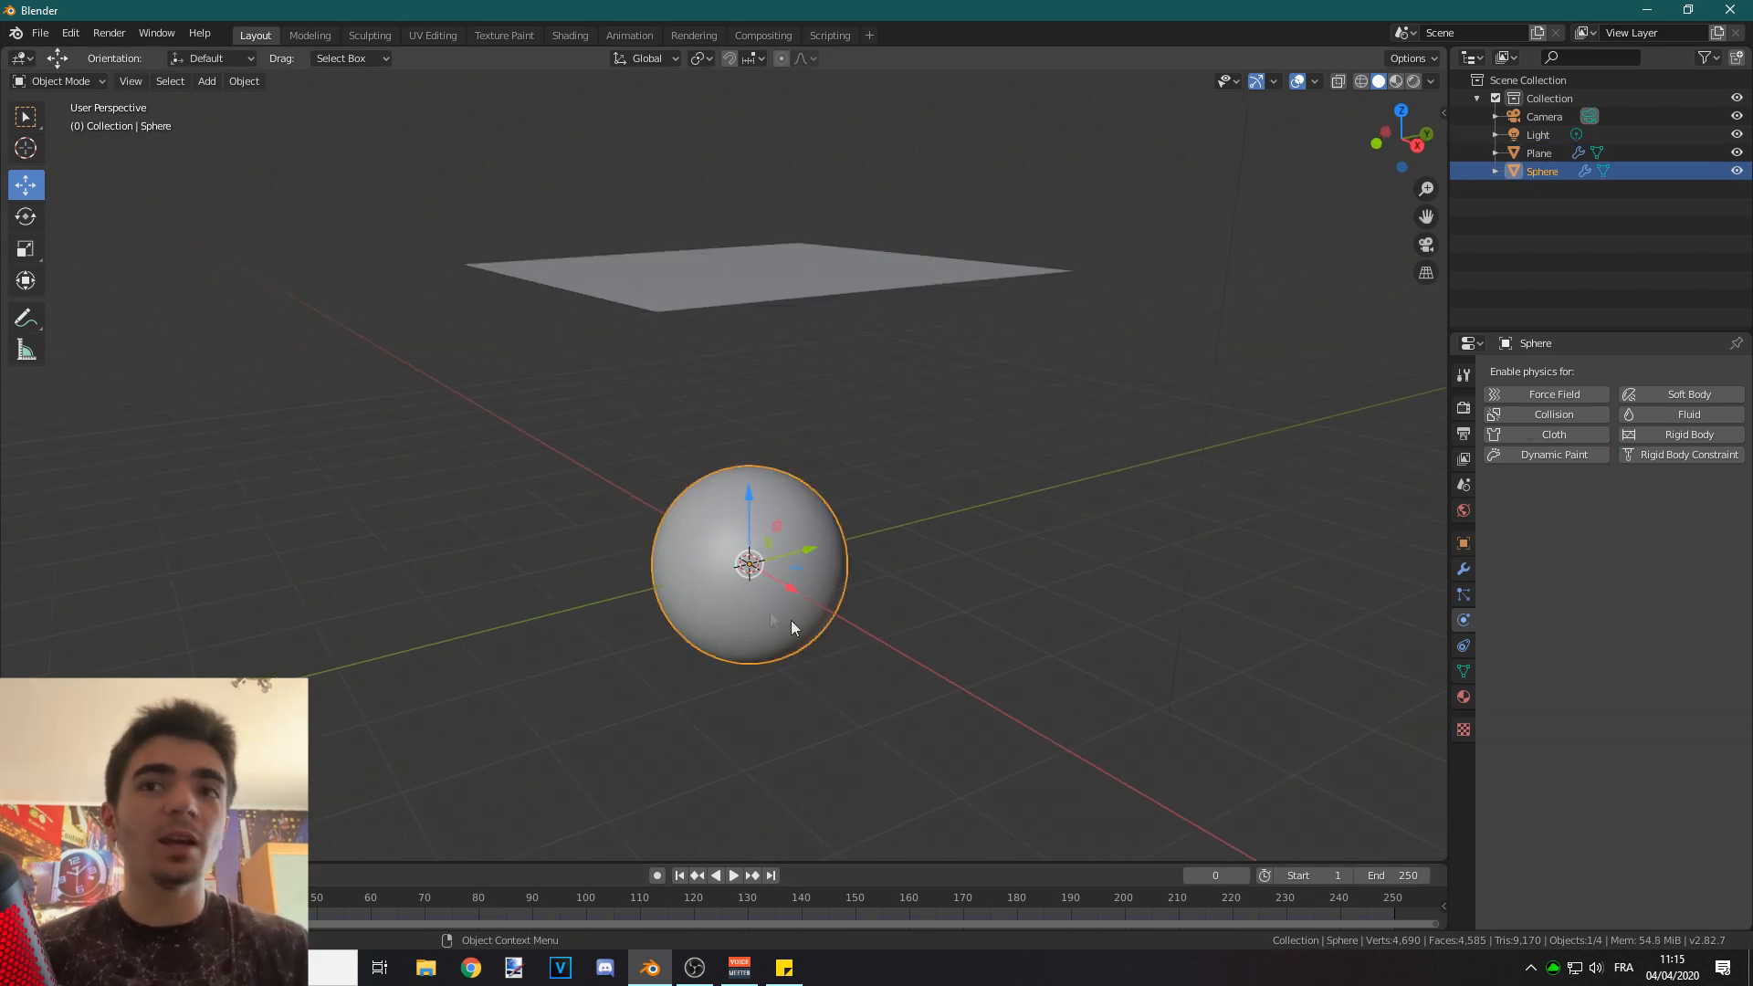
left_click(740, 294)
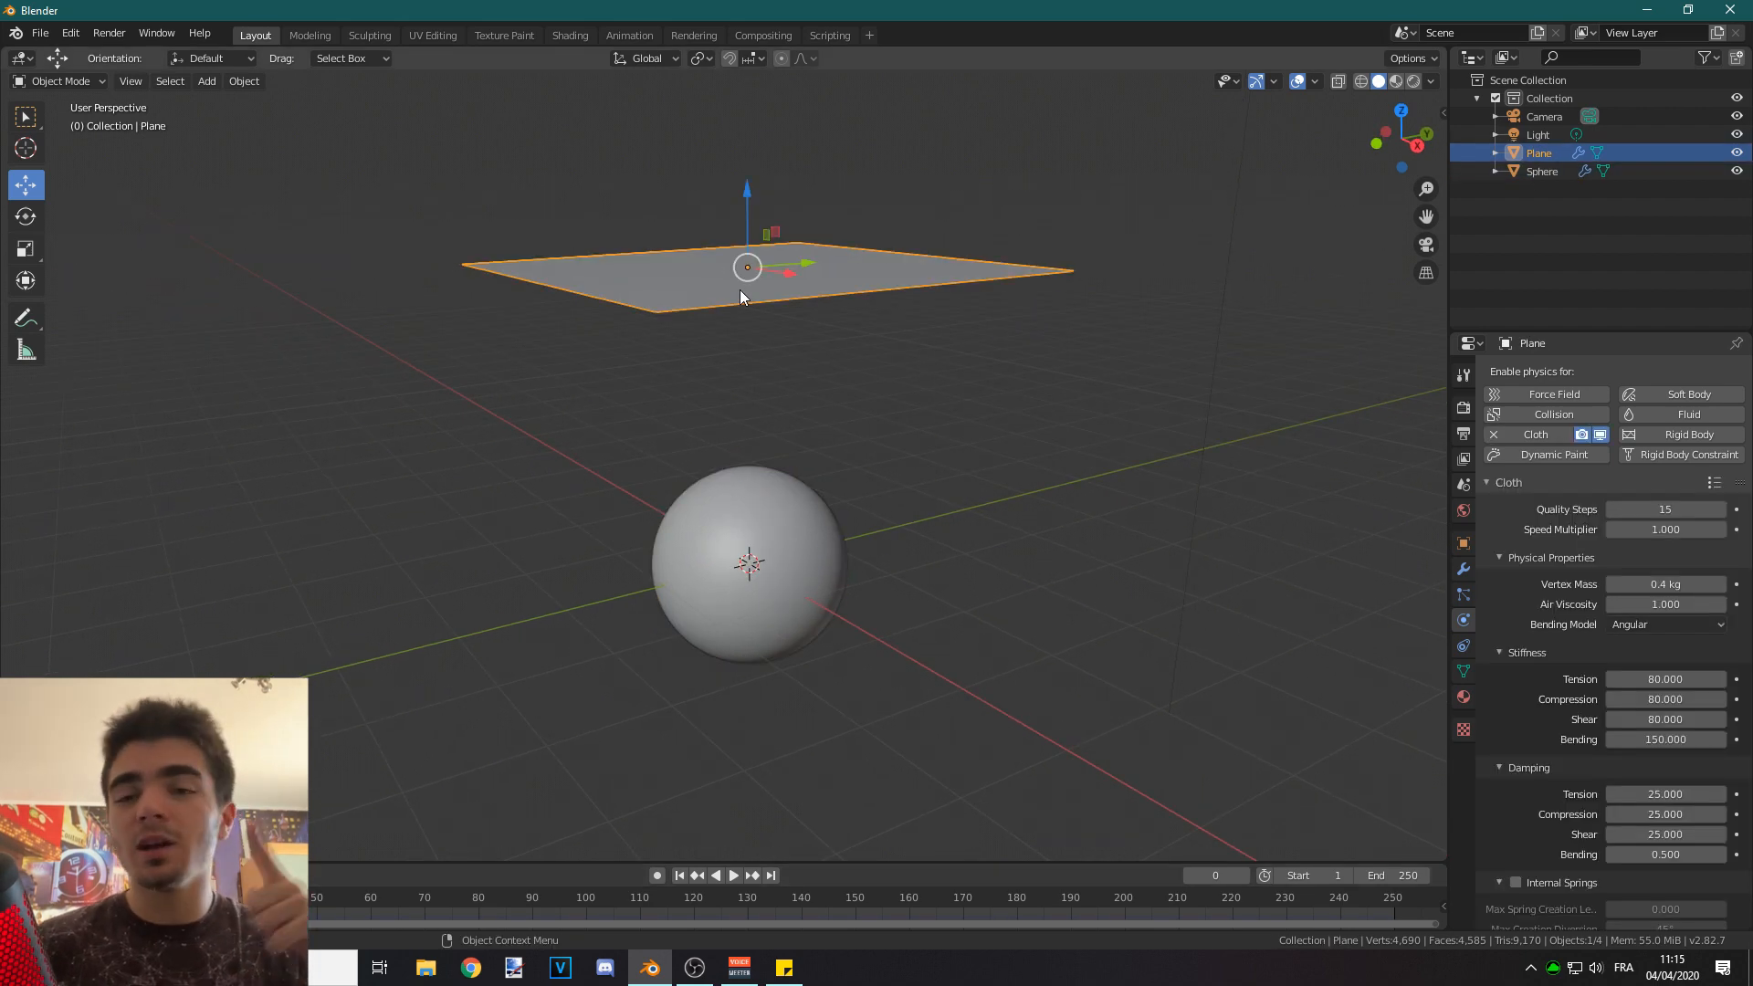
left_click(754, 490)
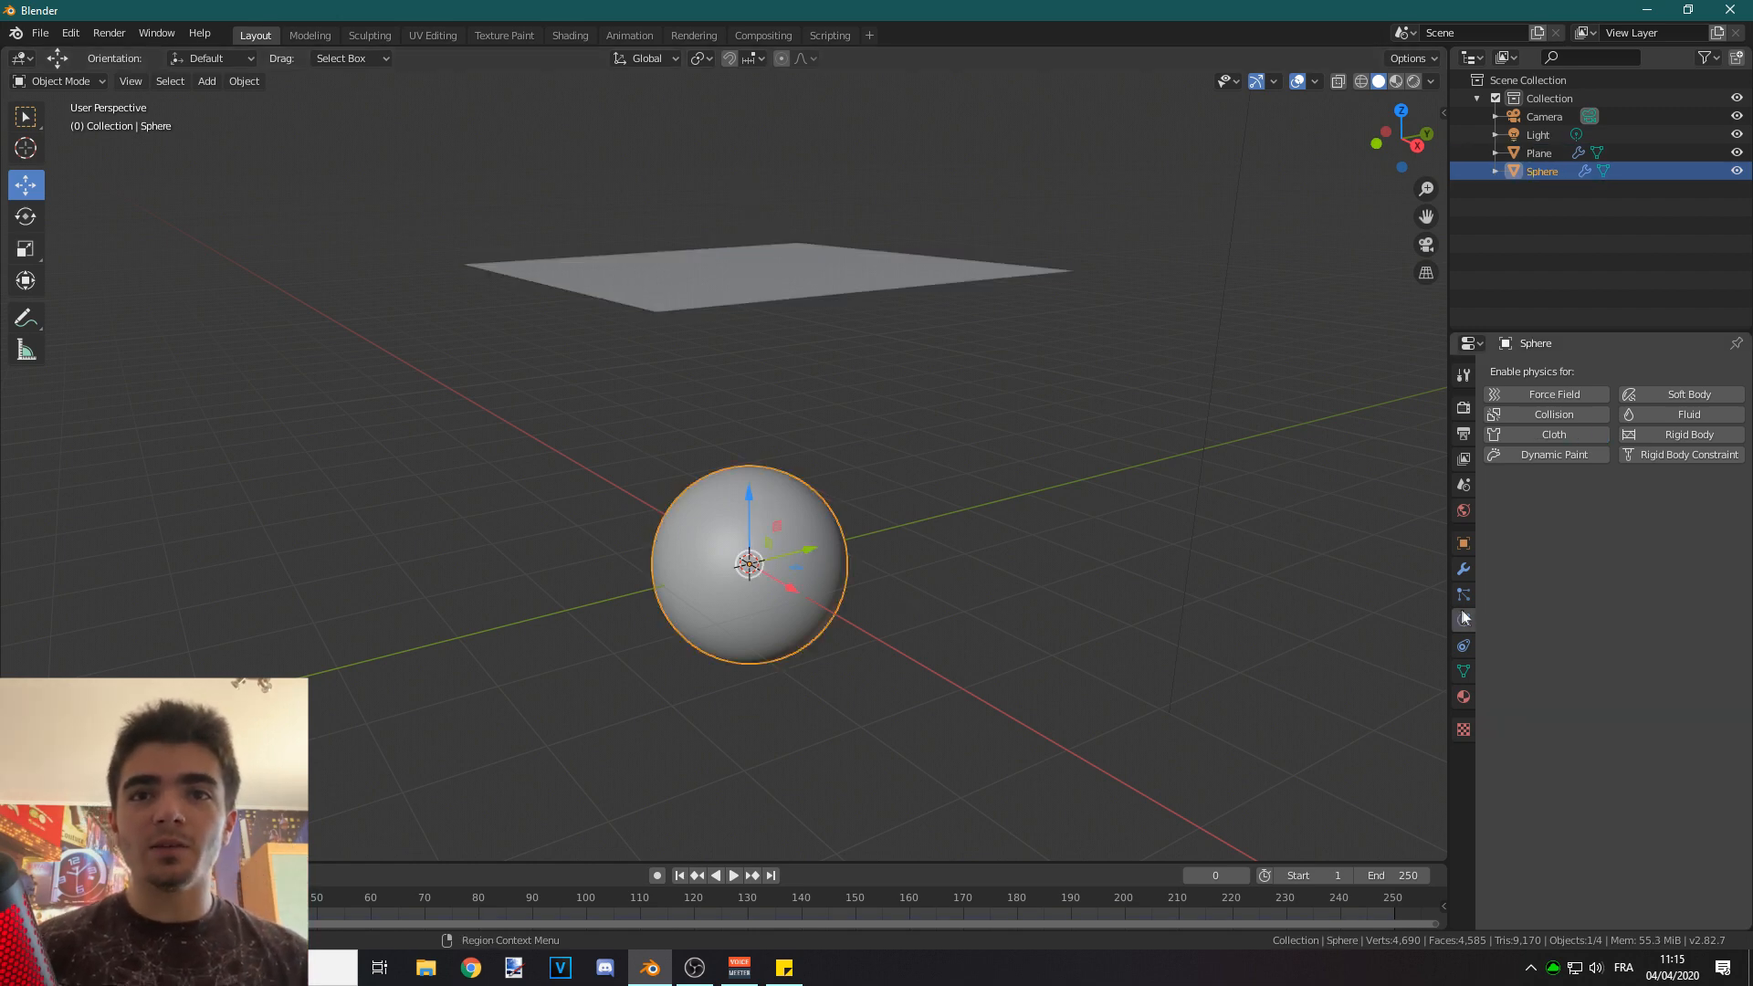
left_click(1530, 414)
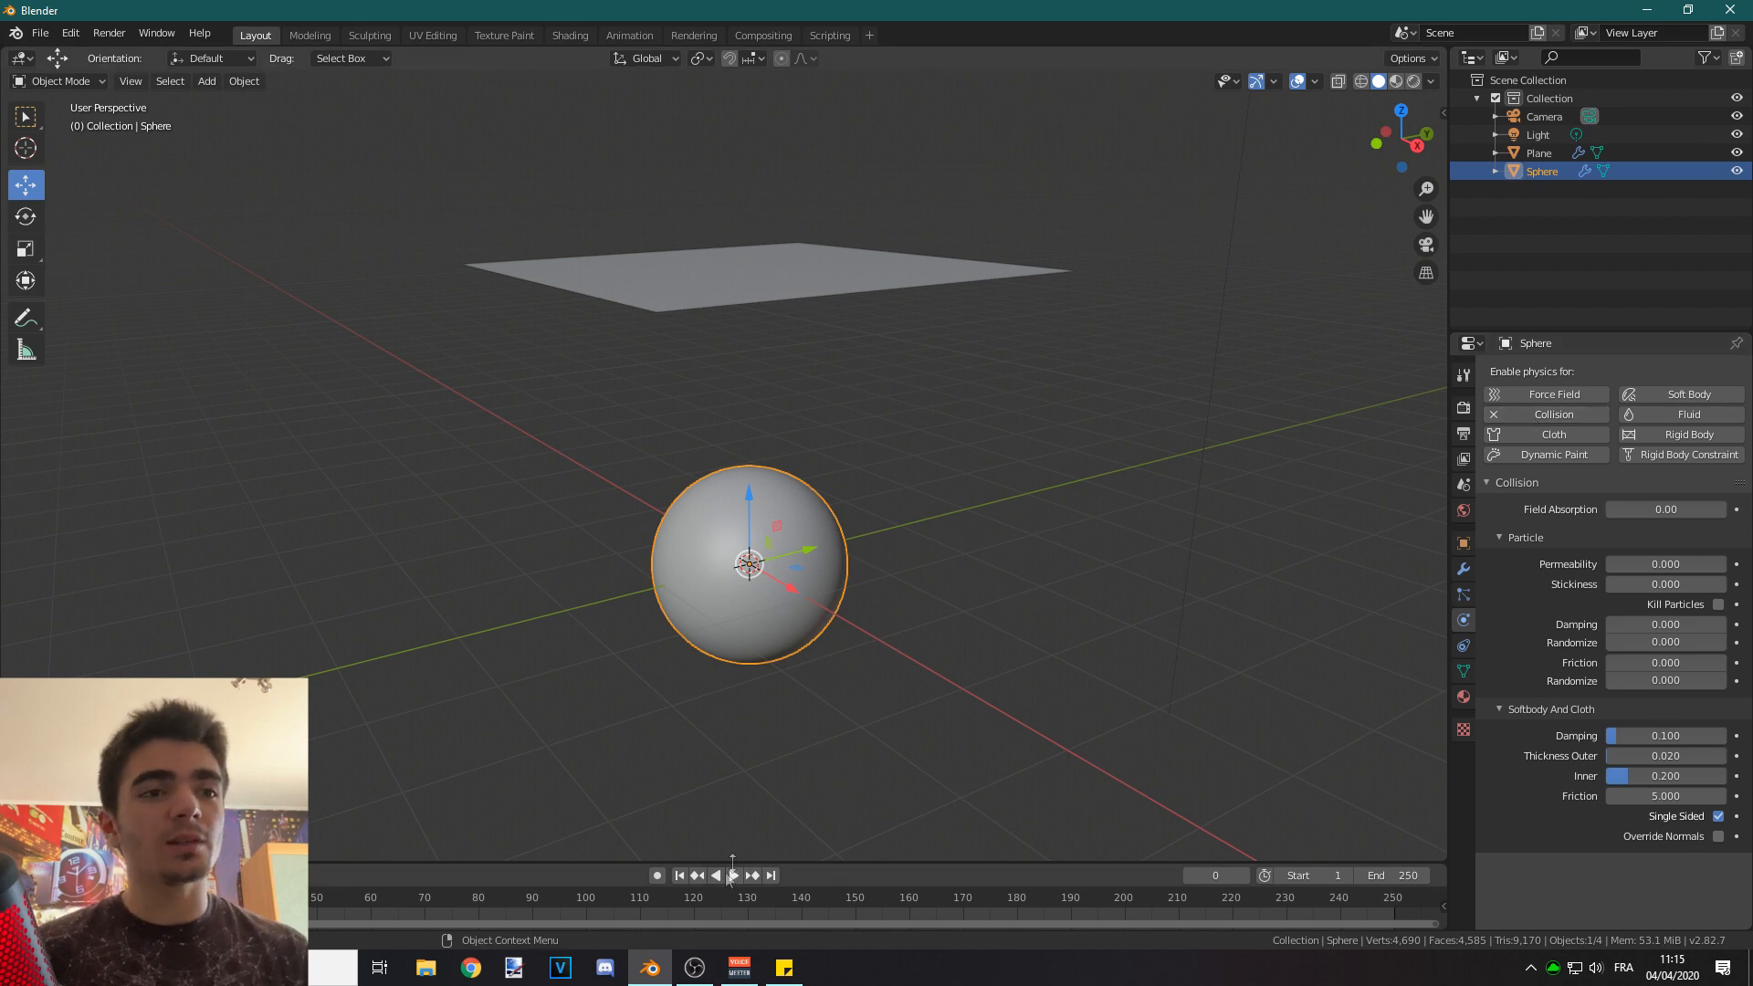
Play the simulation with the Leather cloth, inspect the drape from several angles, and return to the first frame.
left_click(733, 874)
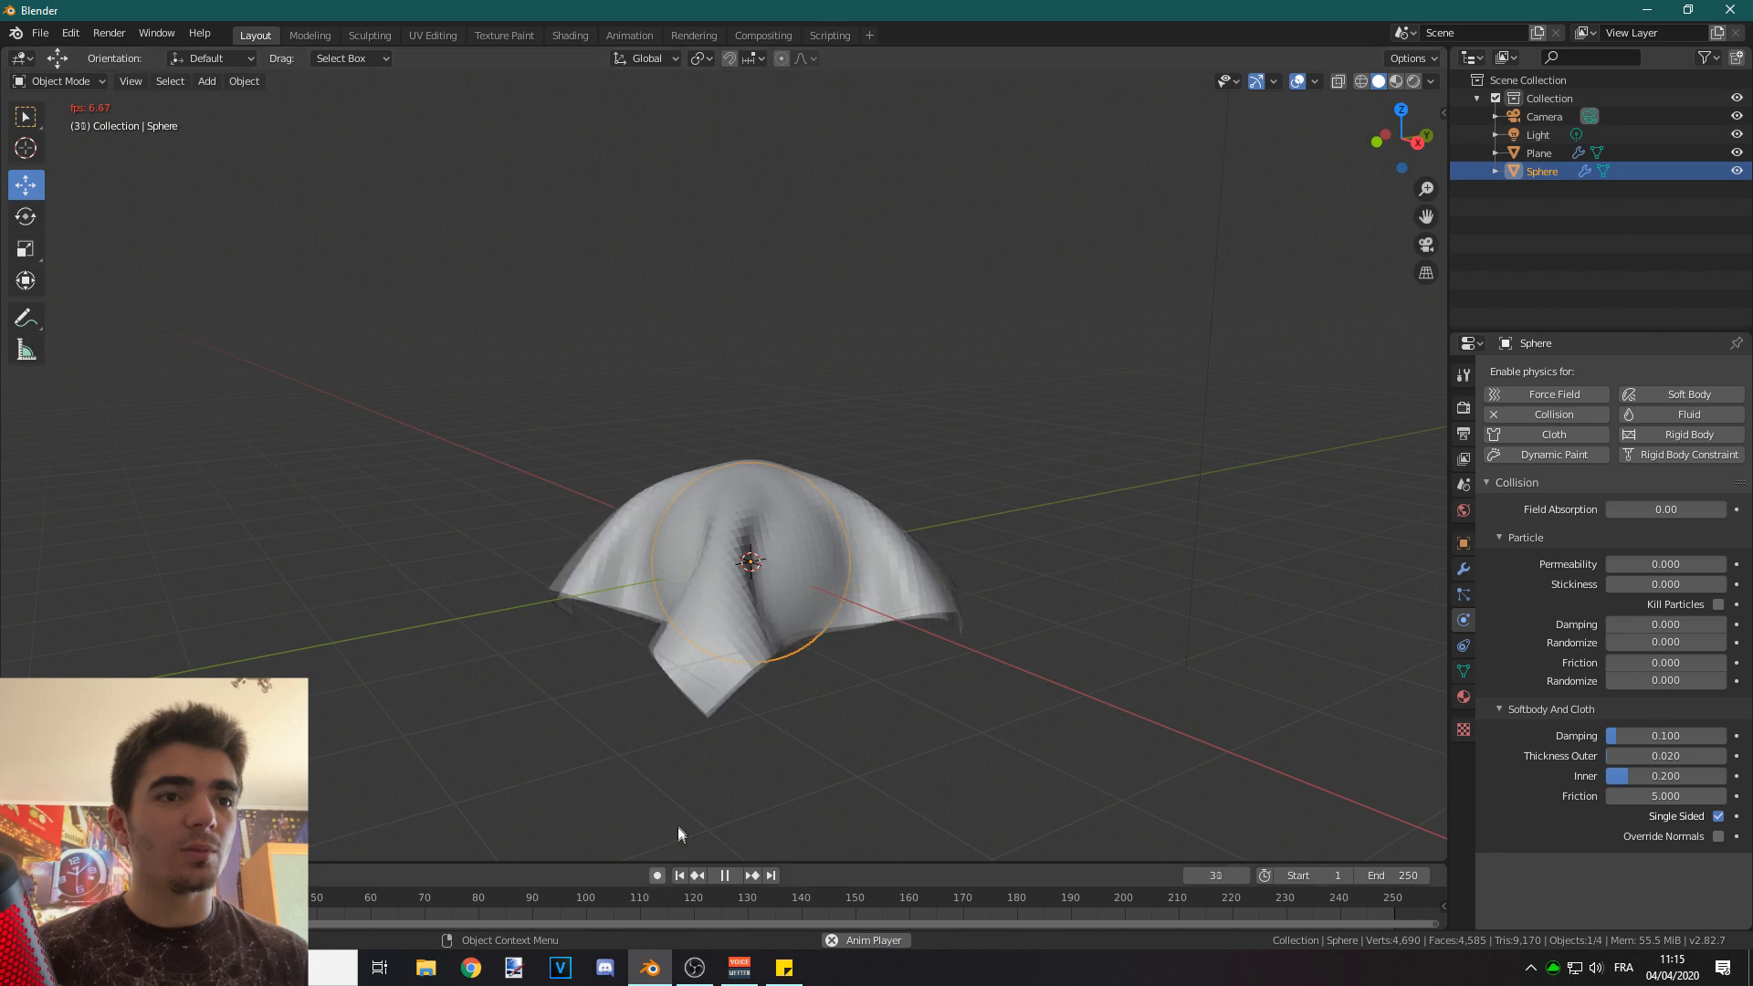
left_click(723, 875)
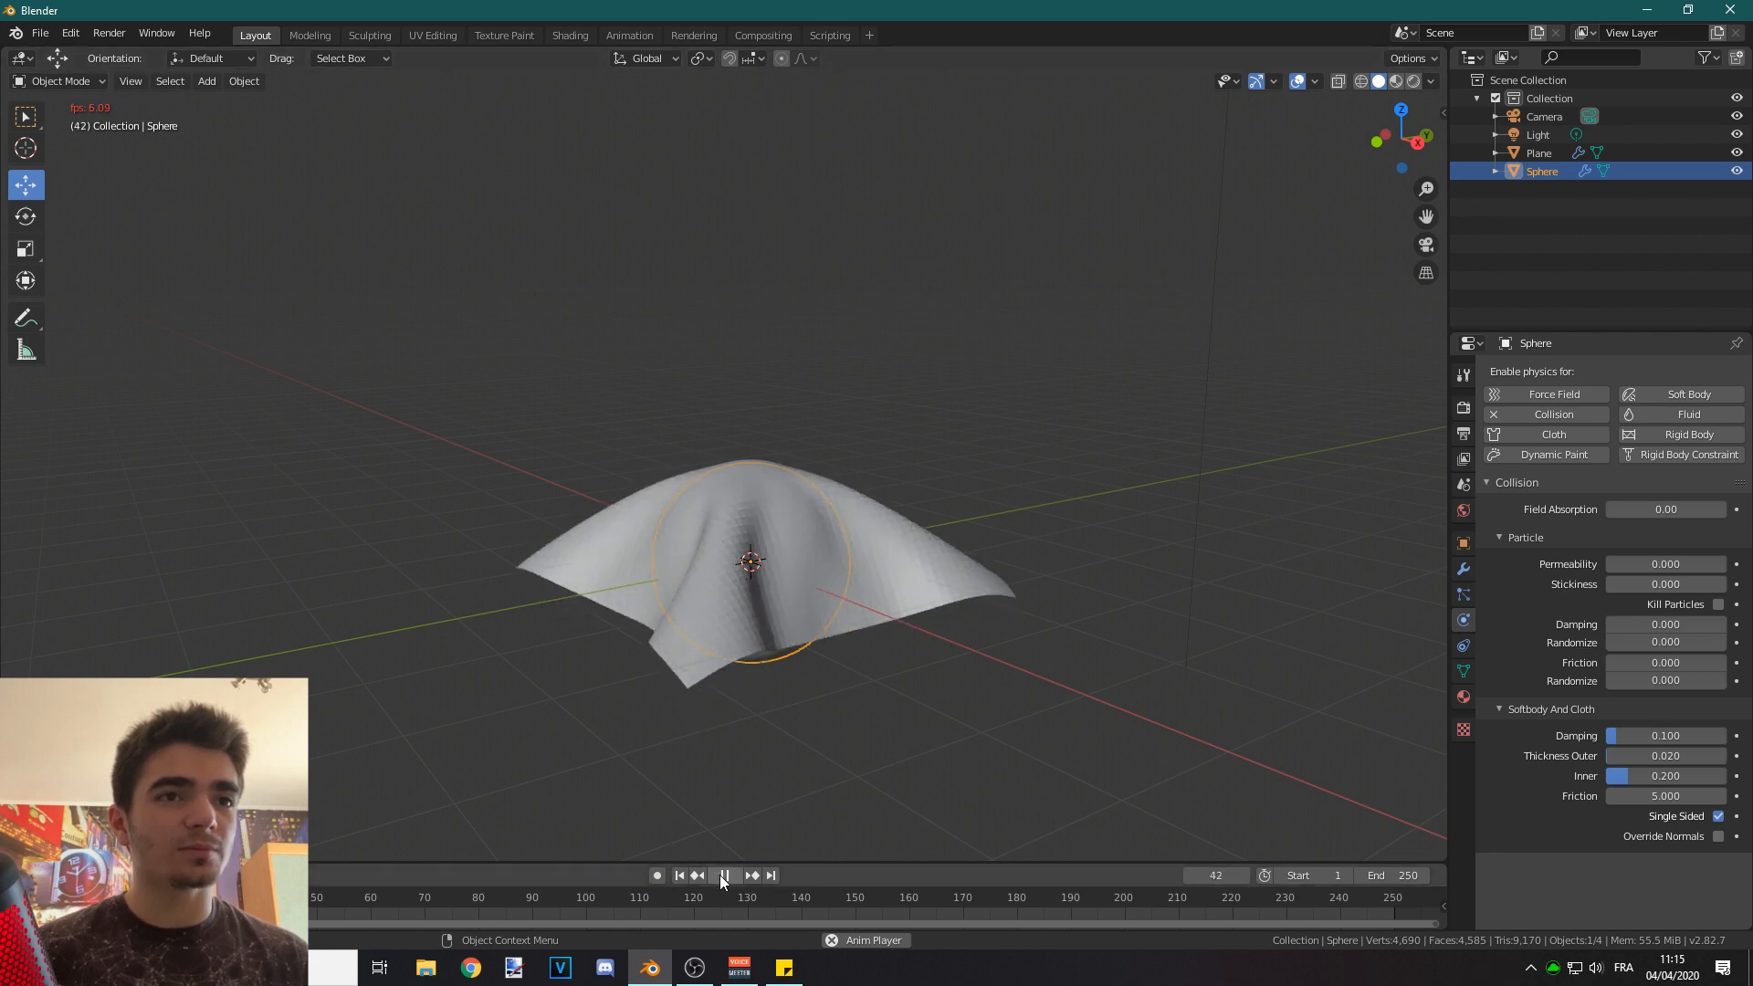
middle_click_drag(739, 639, 883, 614)
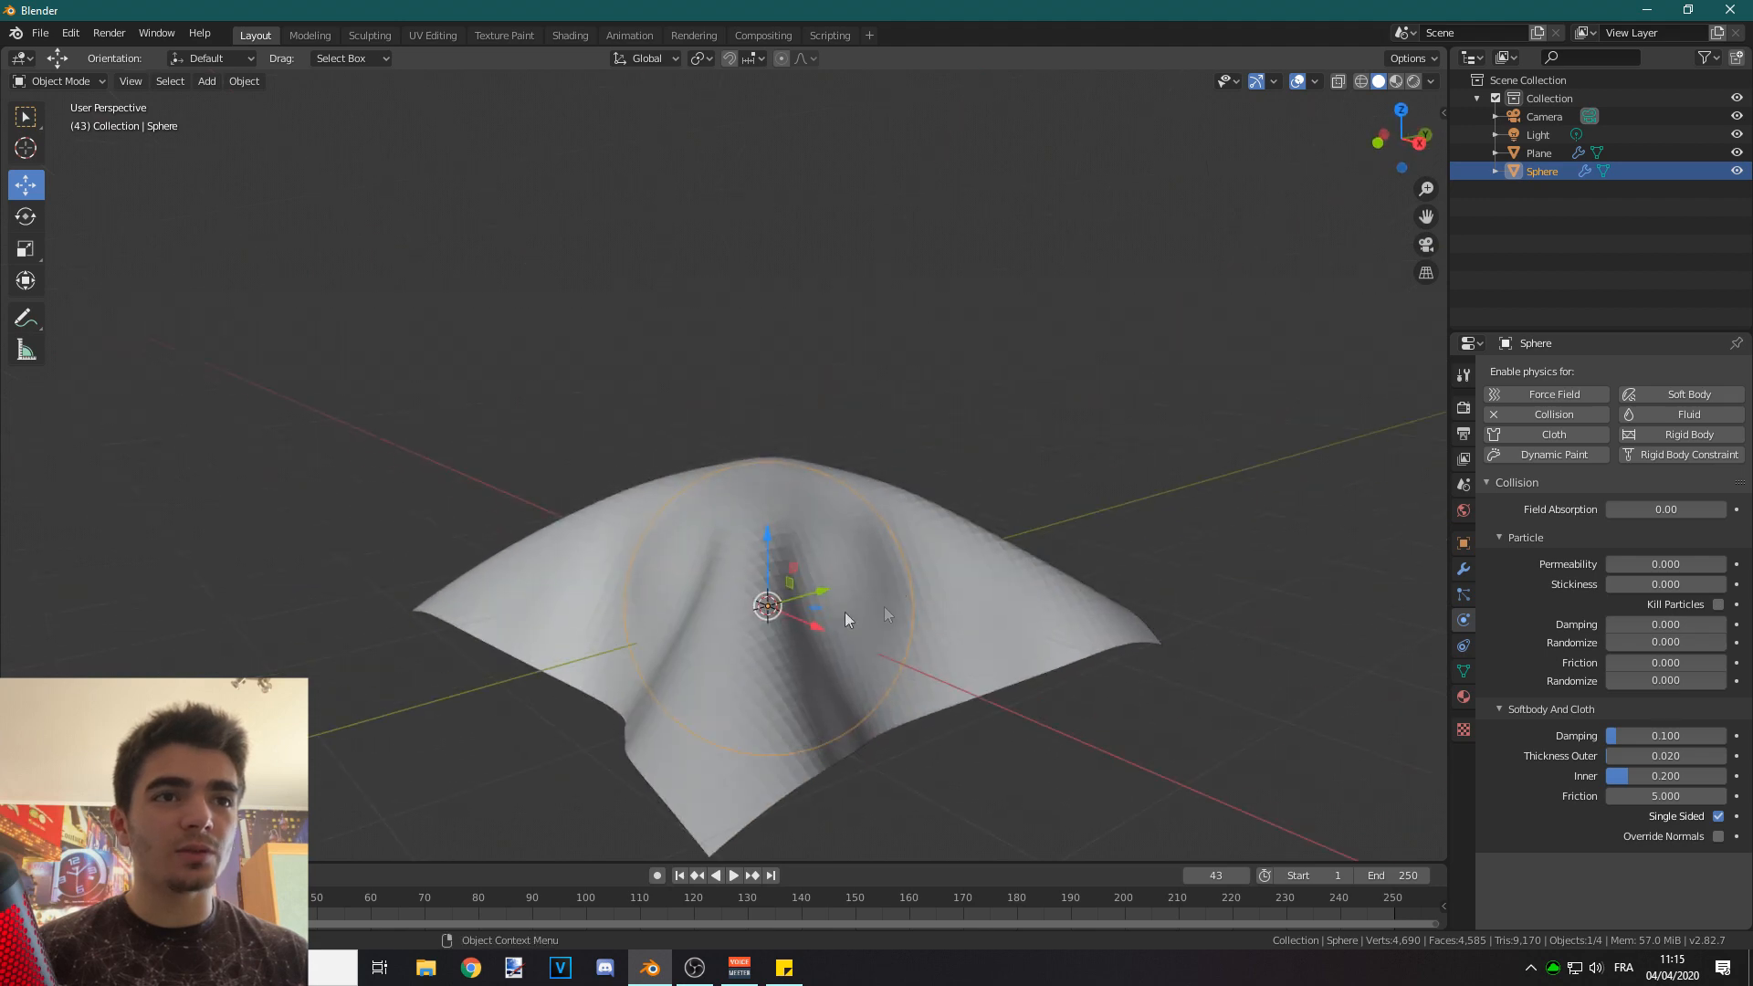
middle_click_drag(750, 540, 740, 652)
middle_click_drag(933, 551, 807, 570)
left_click(679, 874)
scroll(703, 512, "down", 4)
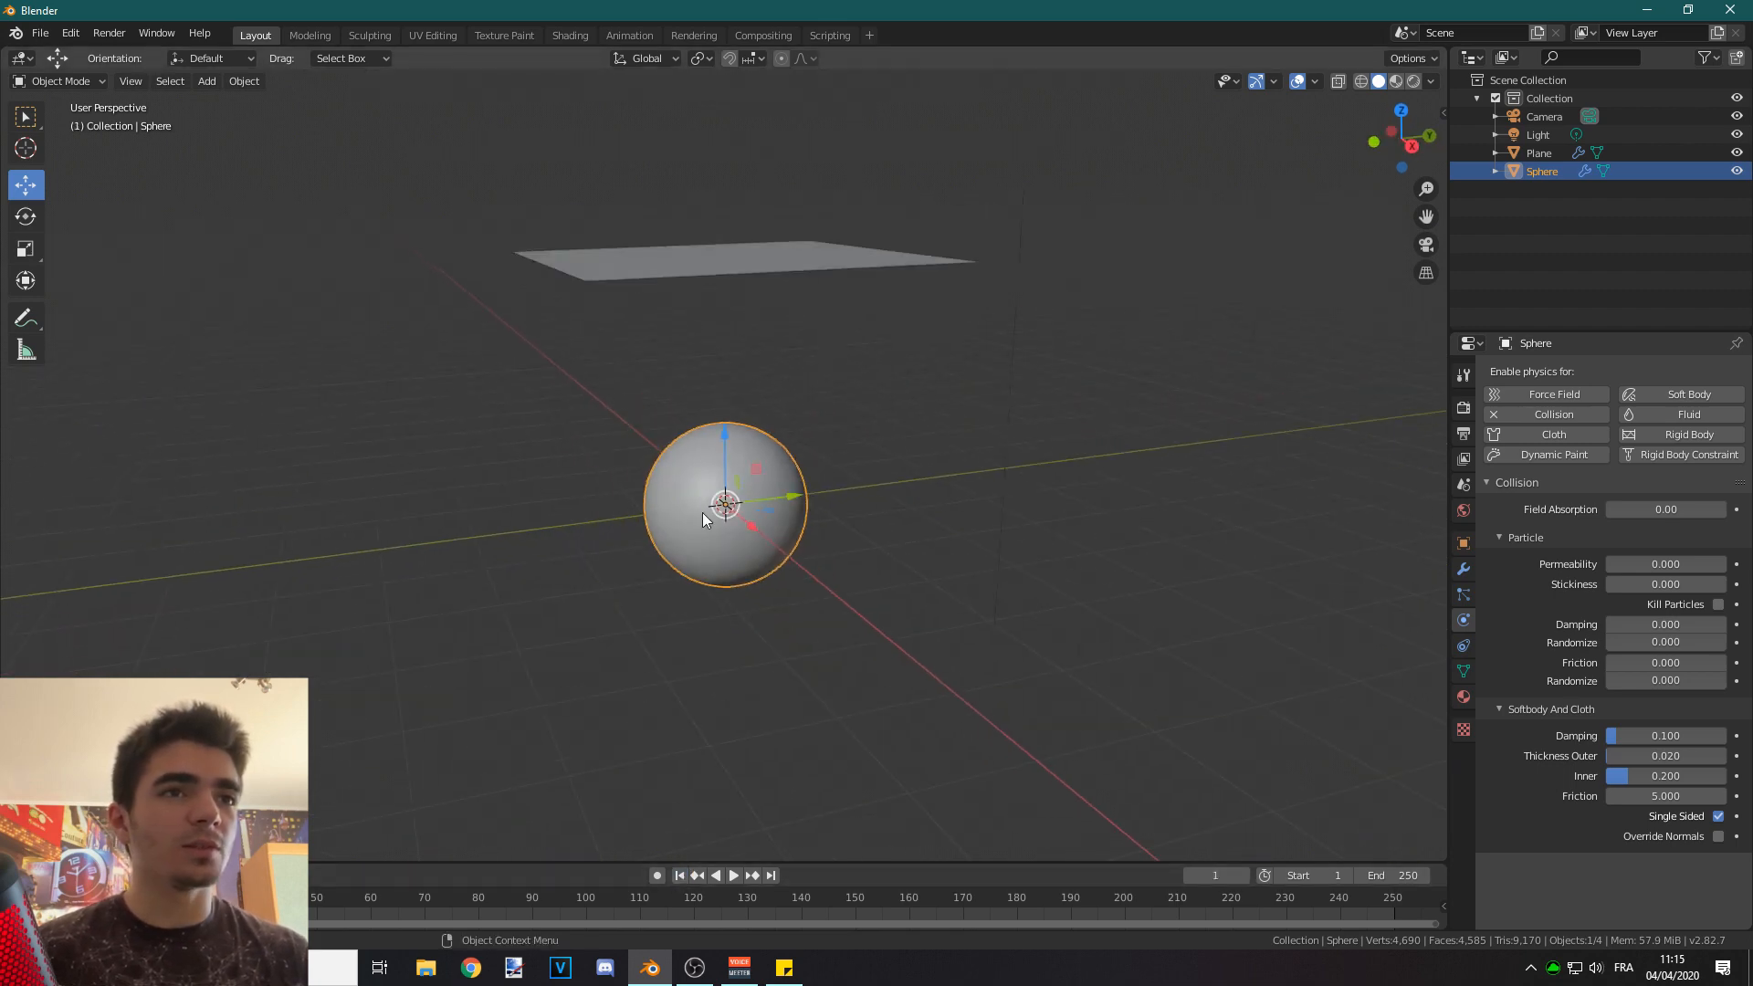
Apply the Cotton cloth preset to the plane, play the simulation to check the drape, and return to the first frame.
left_click(695, 266)
left_click(1713, 482)
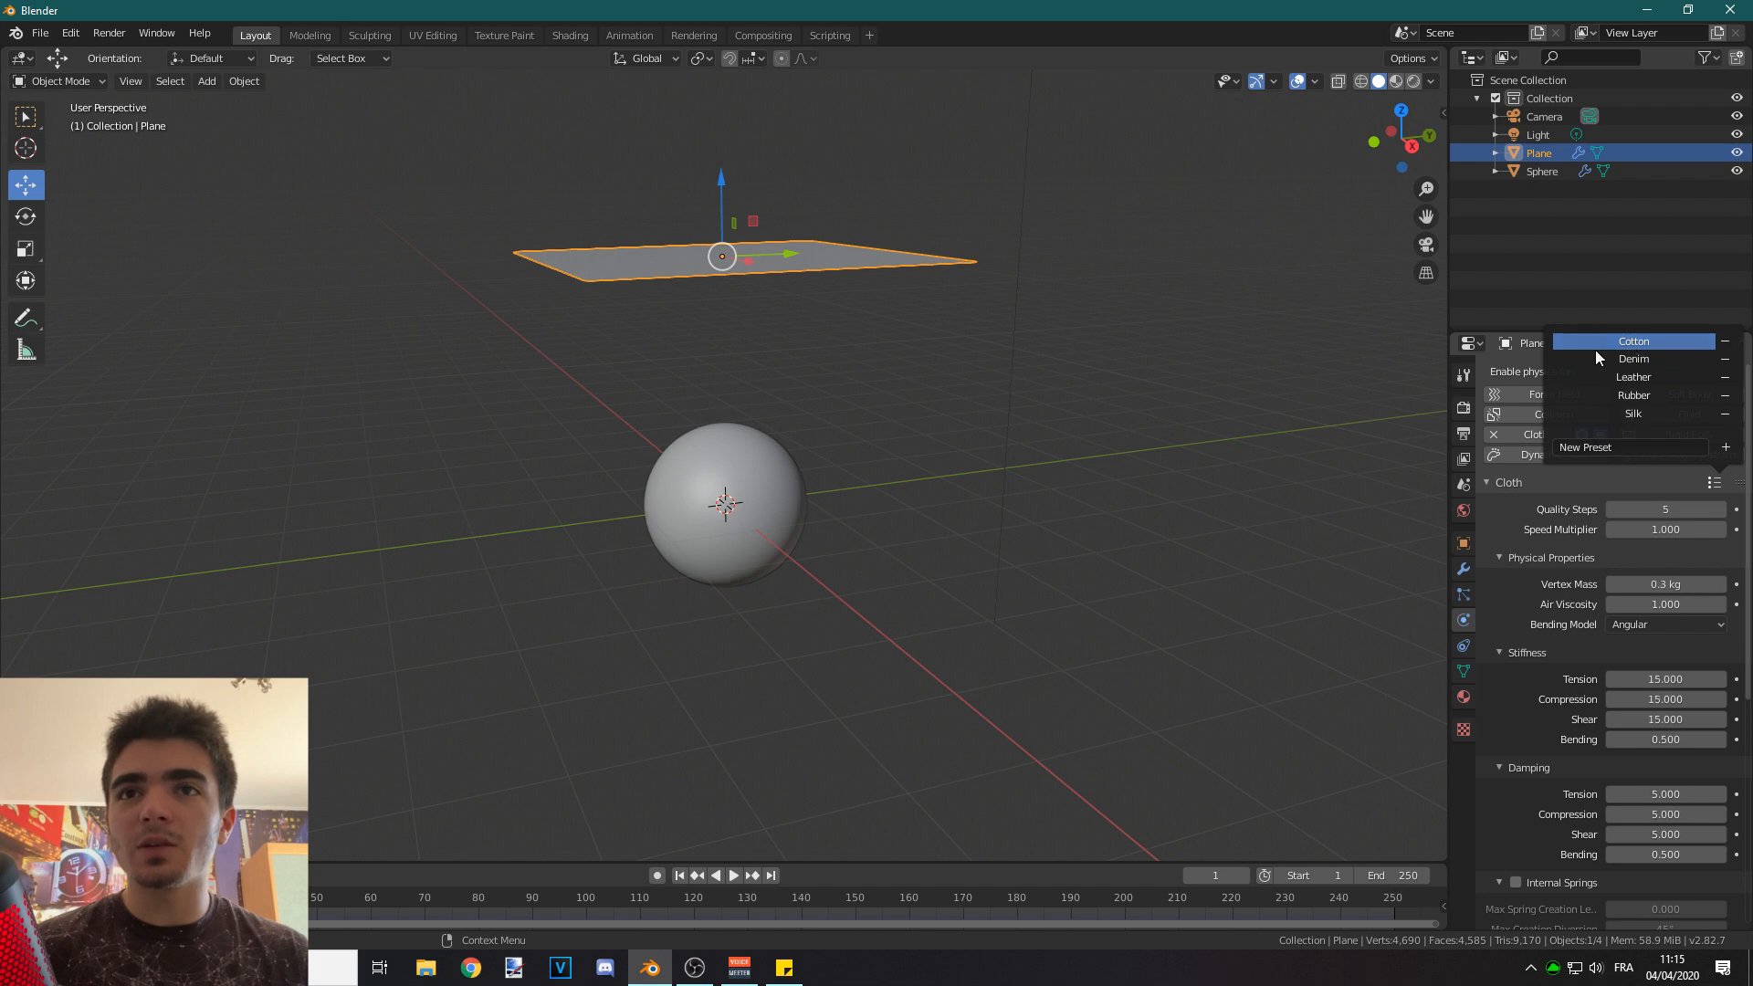
key("space")
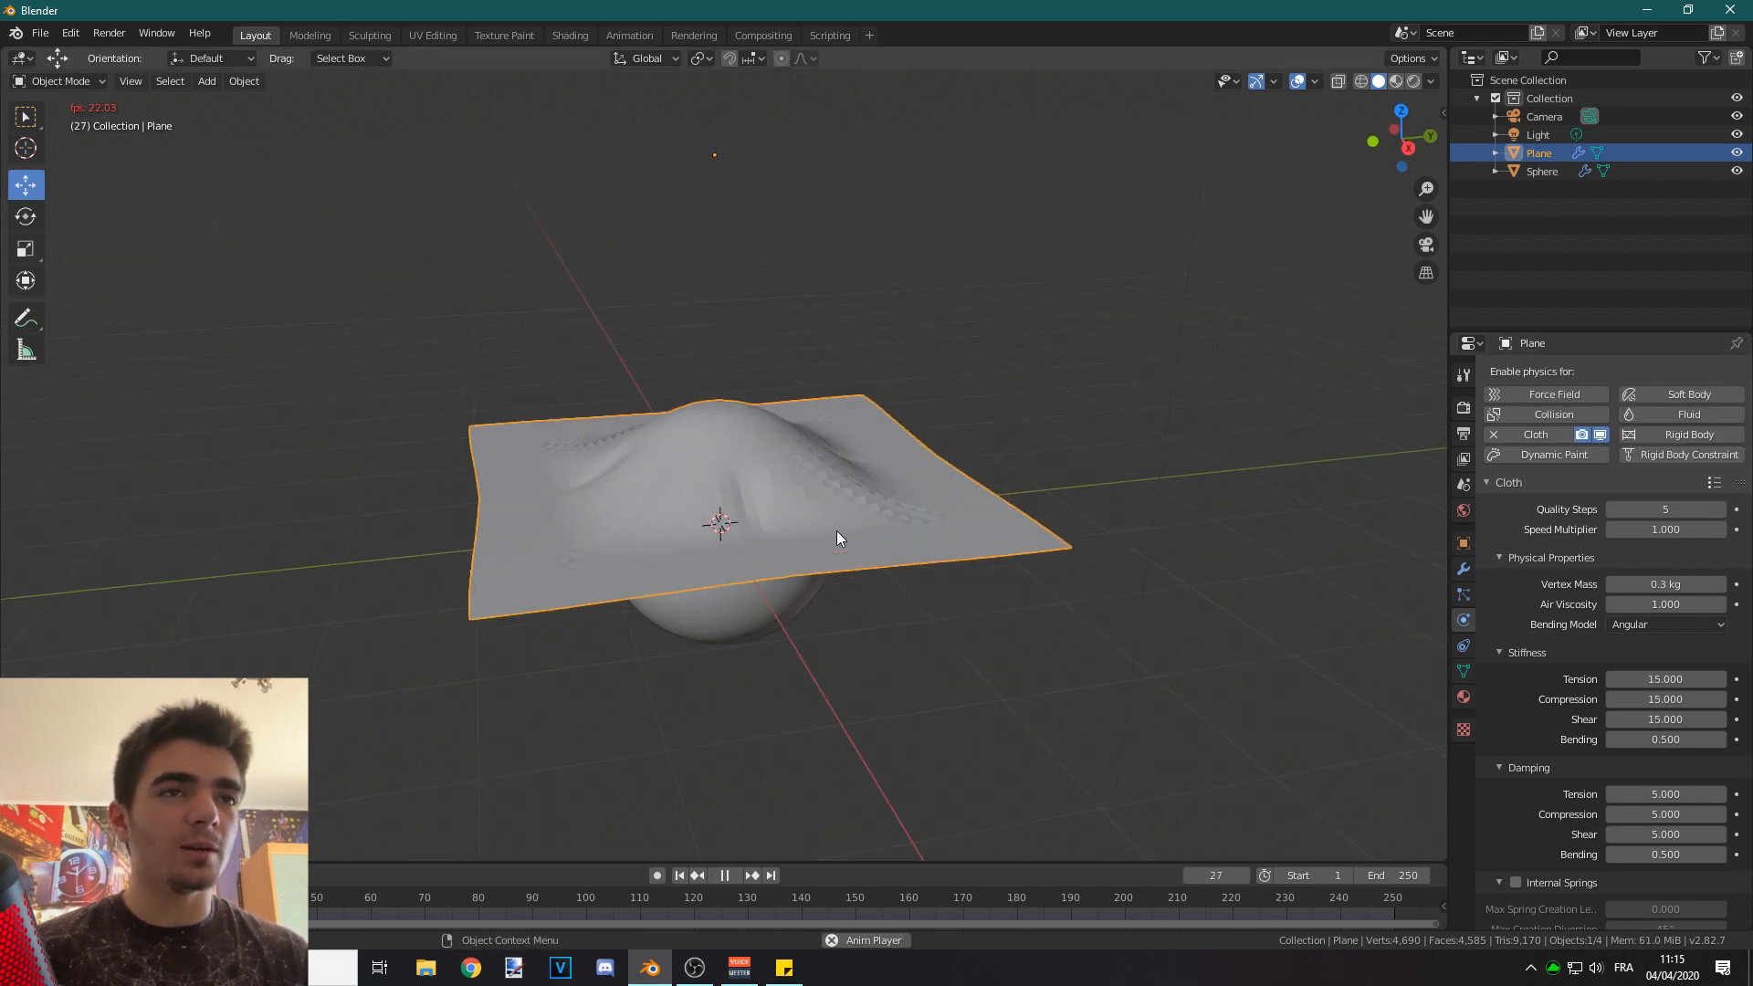
middle_click_drag(676, 561, 765, 530)
key("space")
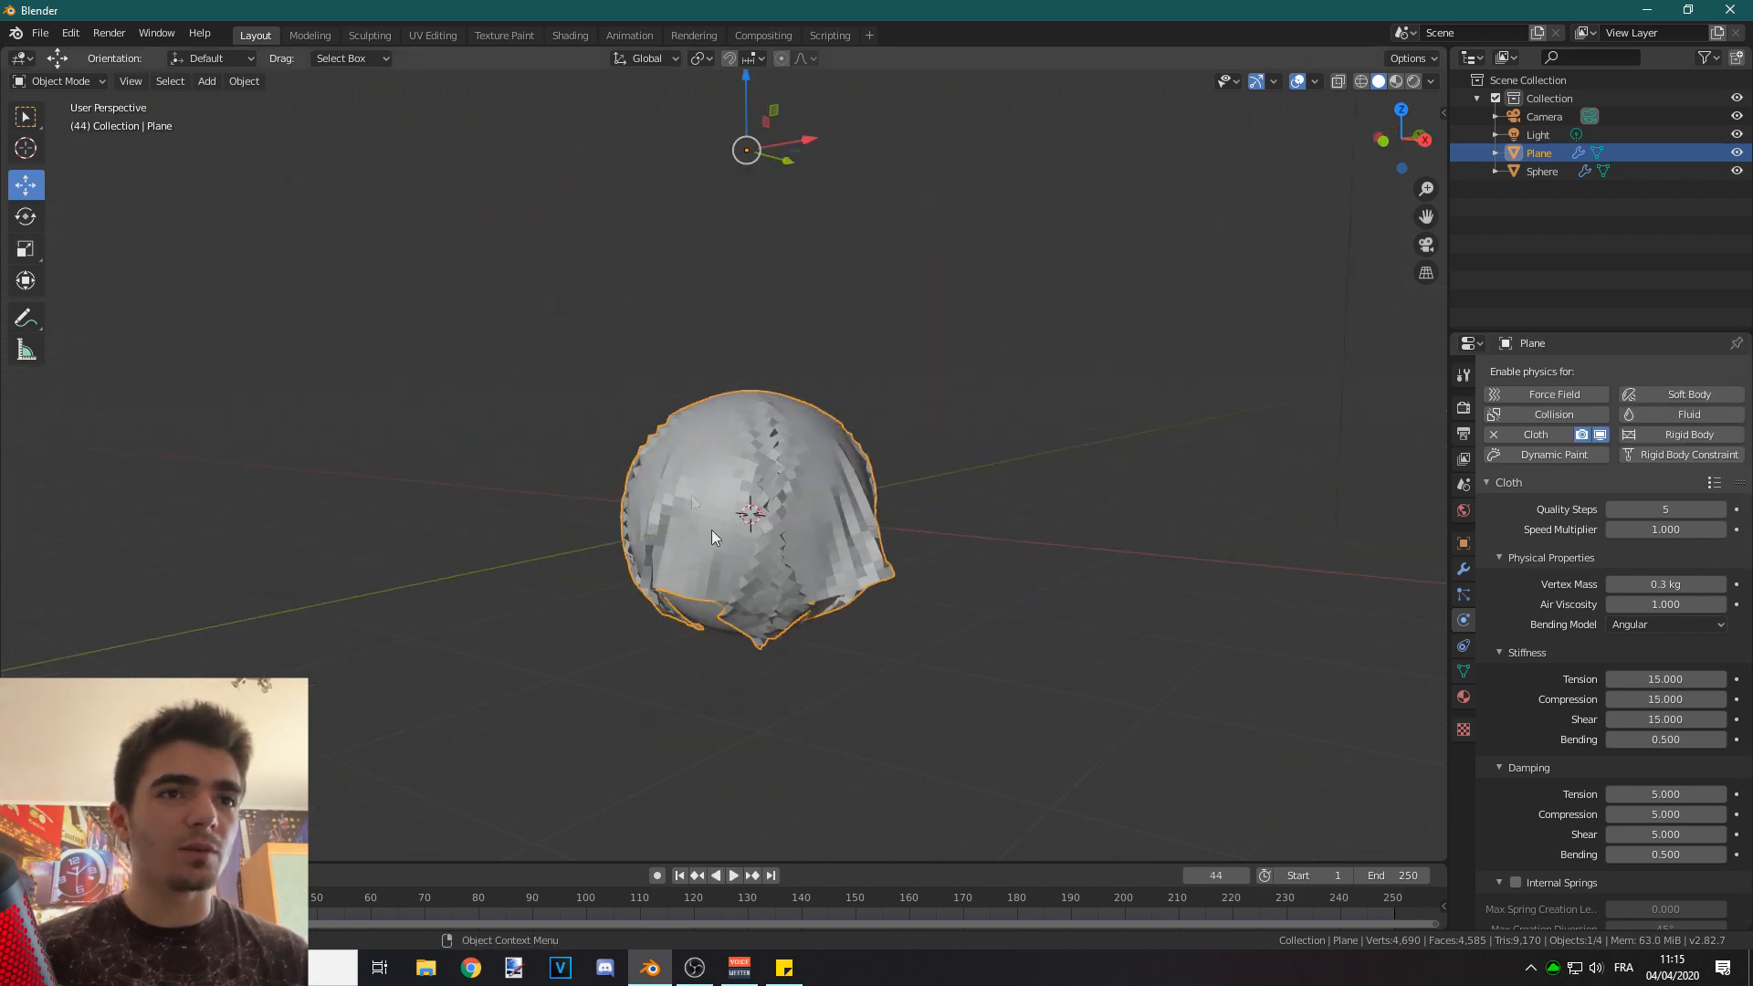
key("shift+Left")
Apply the Denim cloth preset to the plane.
left_click(858, 501)
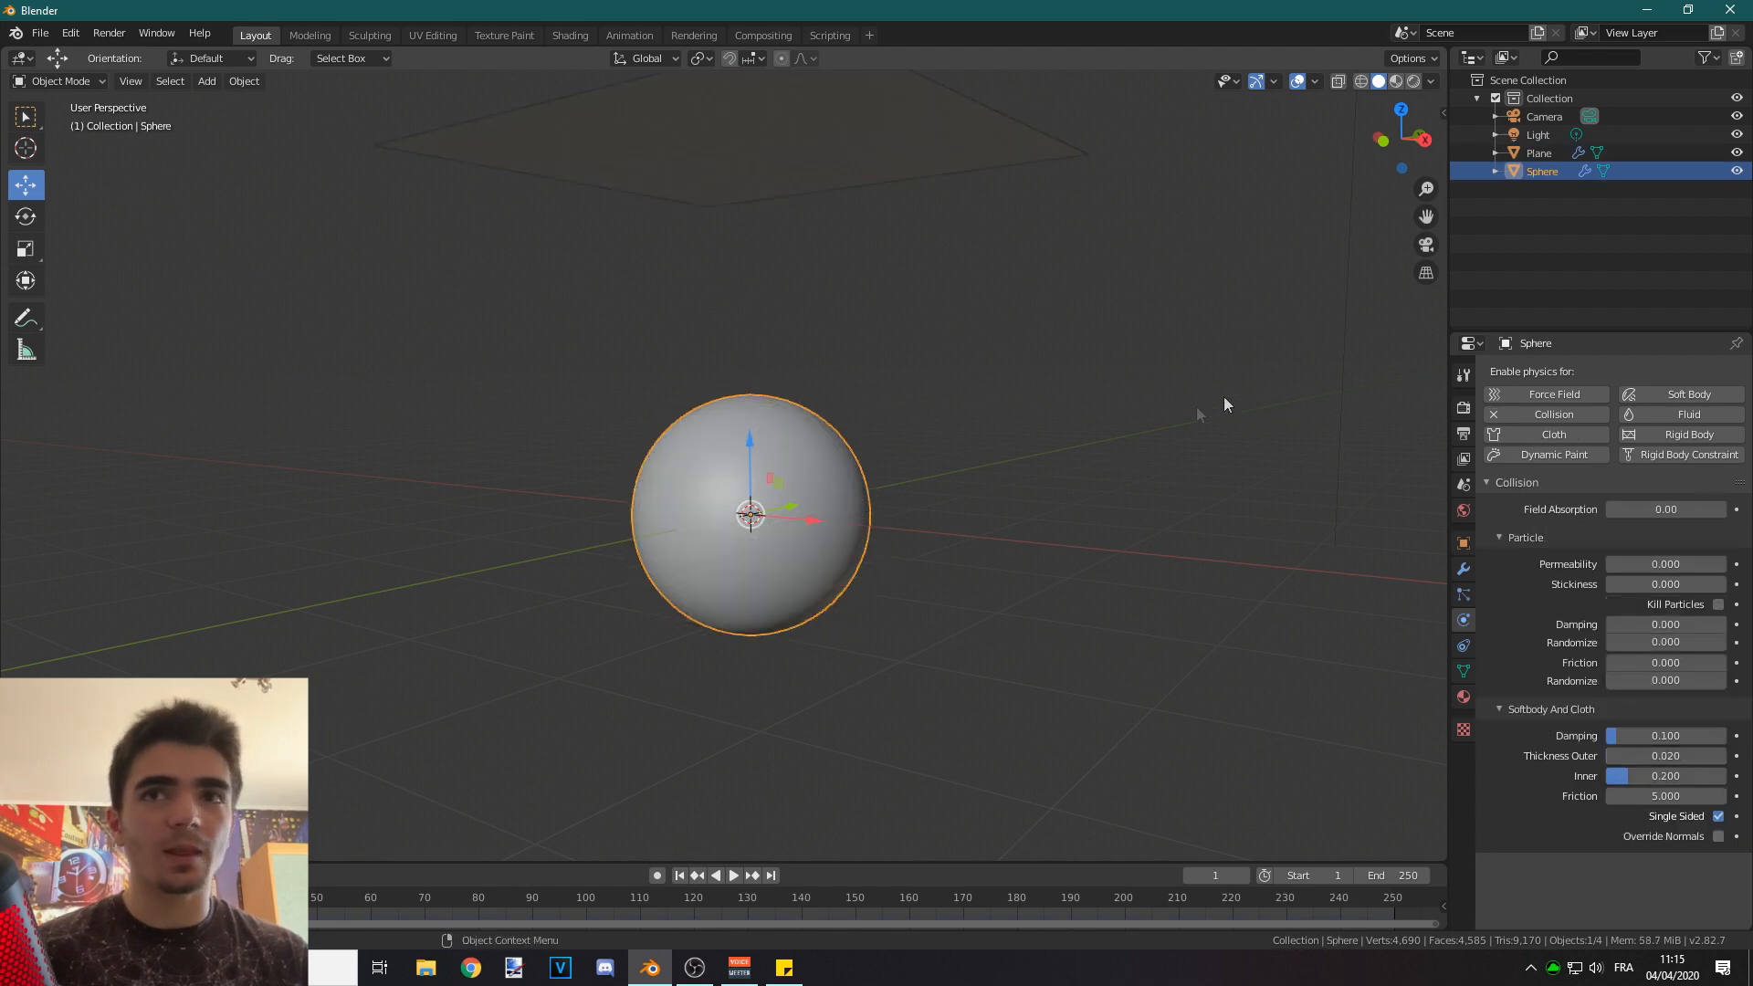
middle_click_drag(1226, 405, 776, 204)
left_click(776, 204)
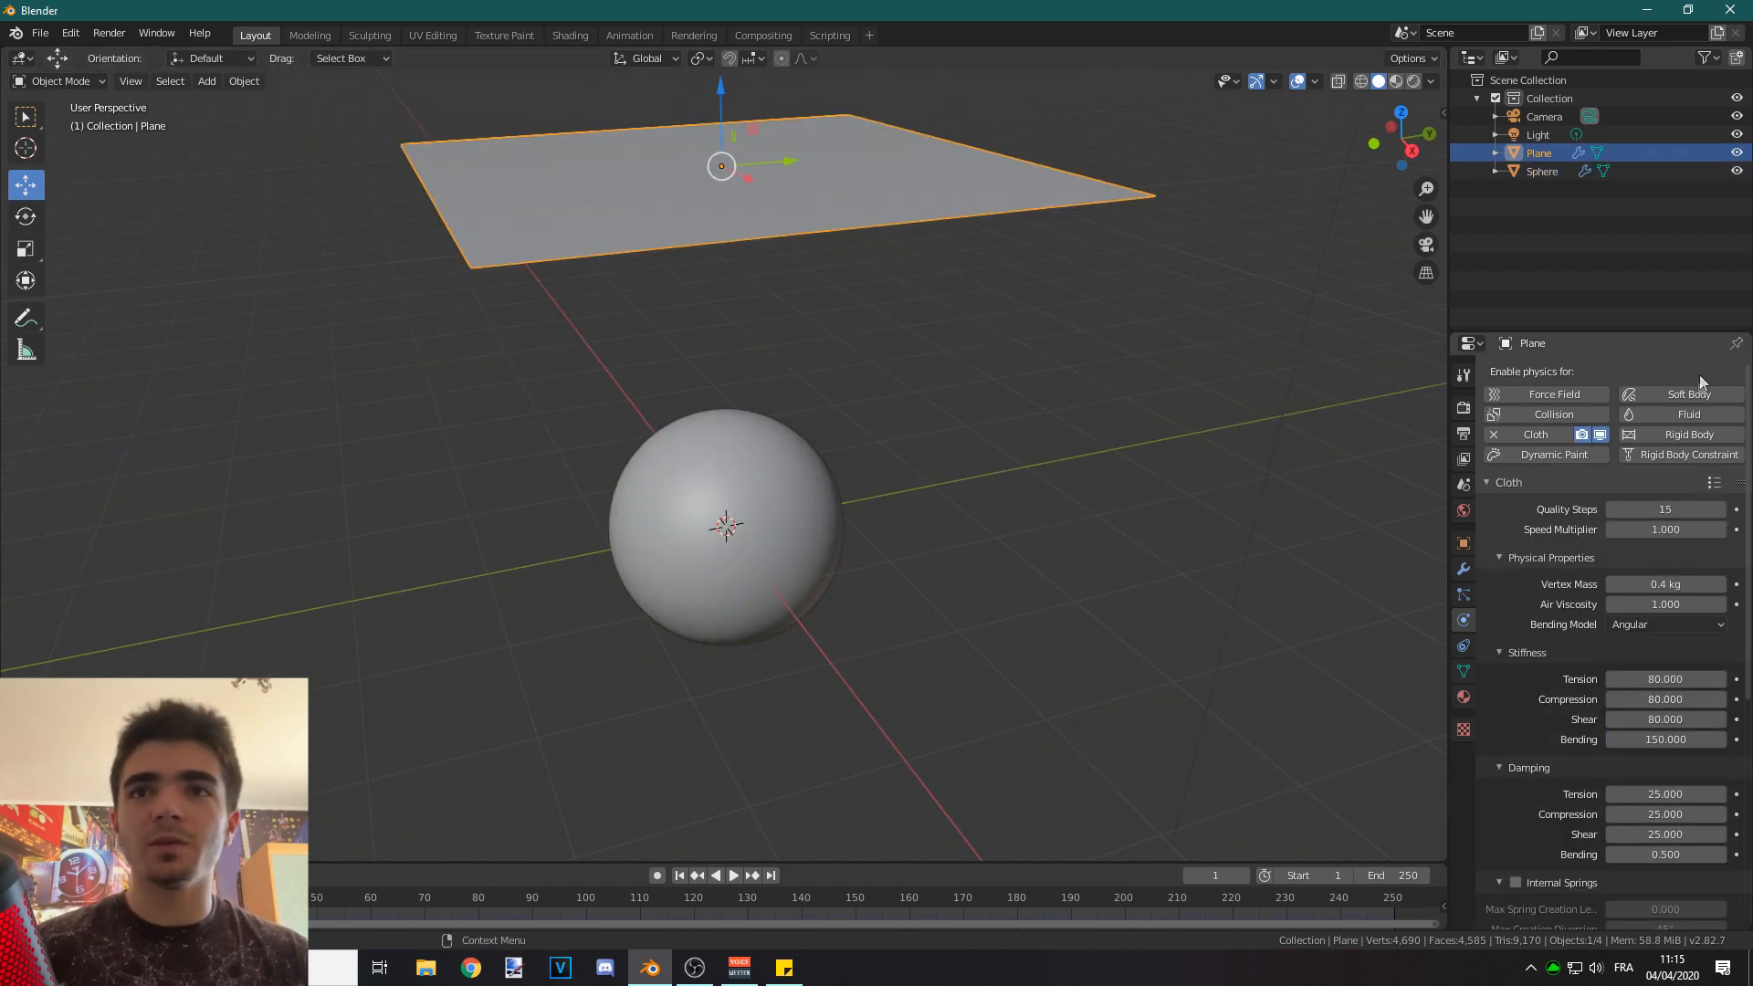
left_click(1713, 482)
left_click(1643, 358)
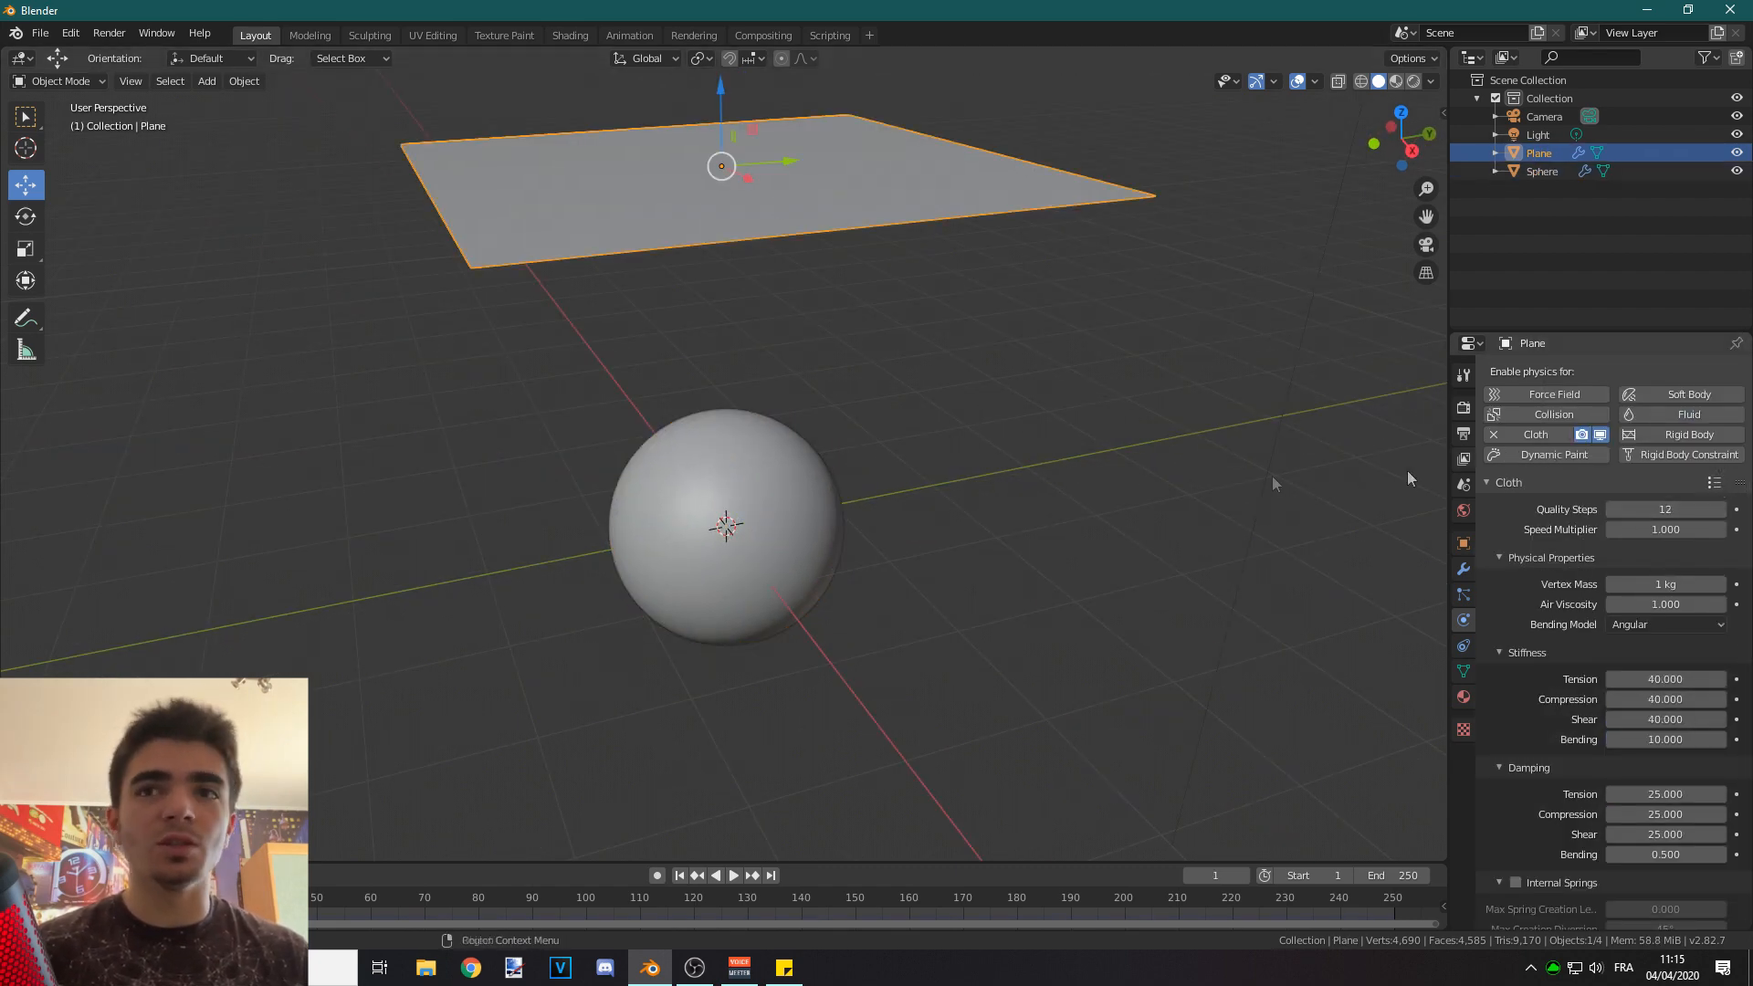
Play the simulation with the Denim cloth, examine how it wraps the sphere, and return to the first frame.
key("space")
middle_click_drag(819, 458, 845, 453)
scroll(845, 453, "up", 2)
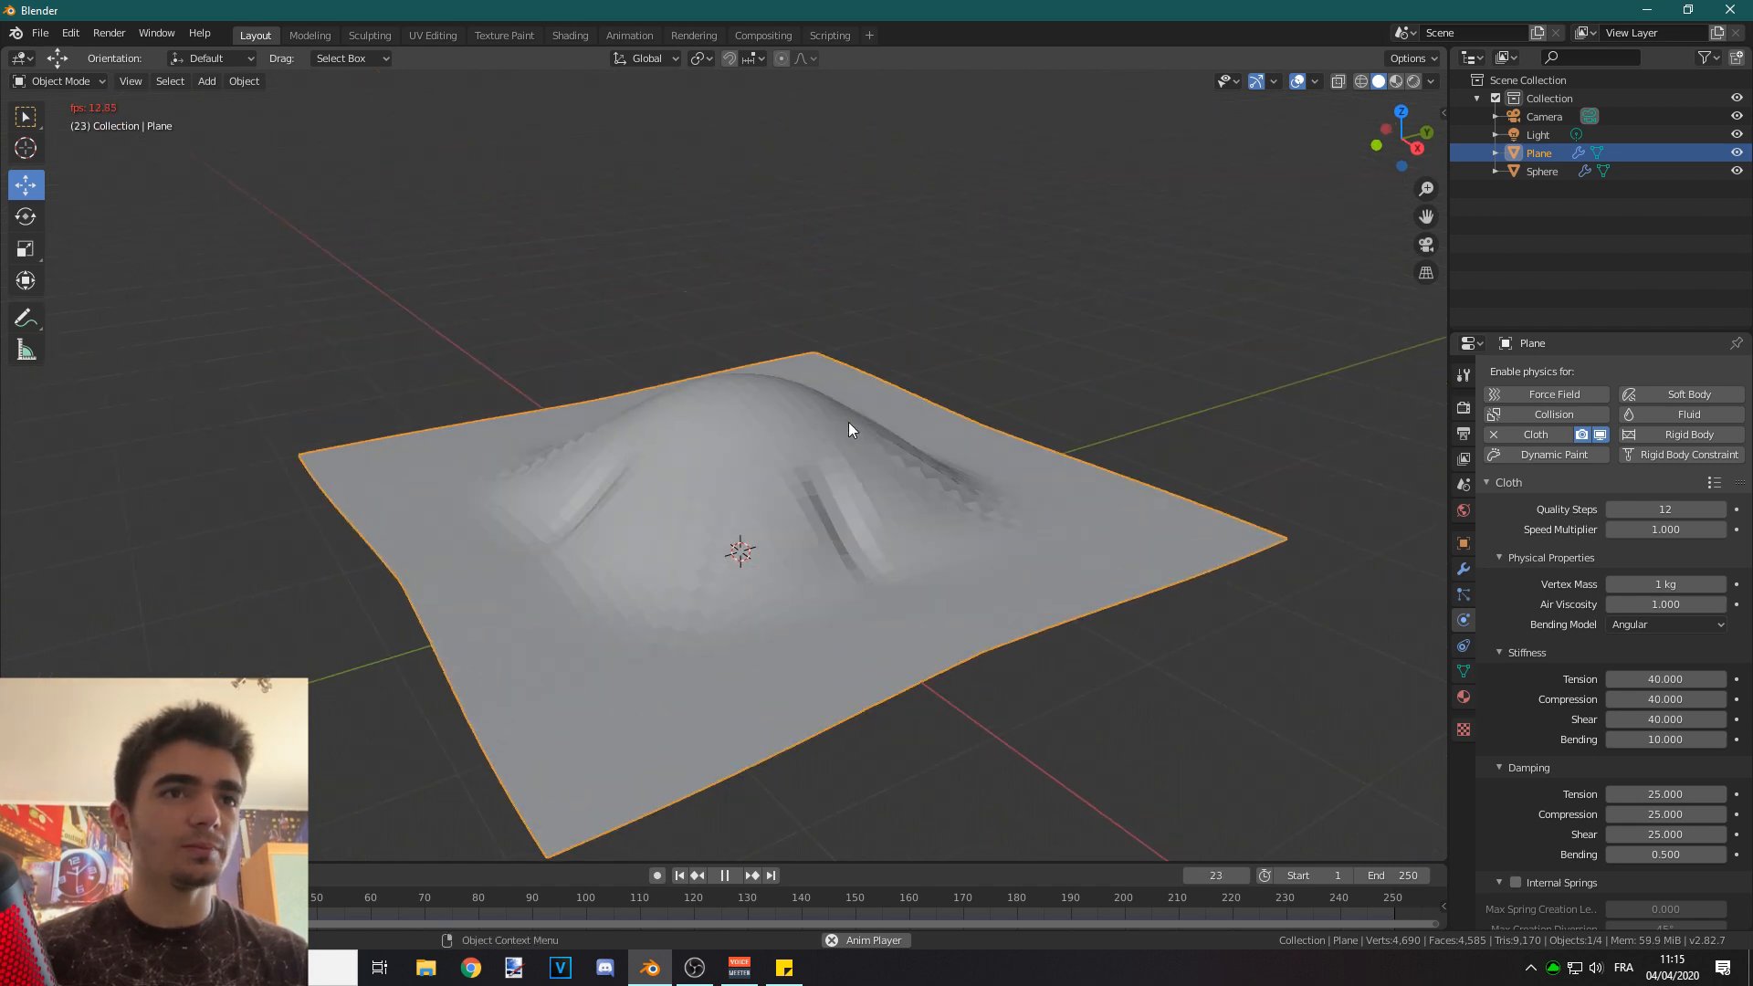
key("space")
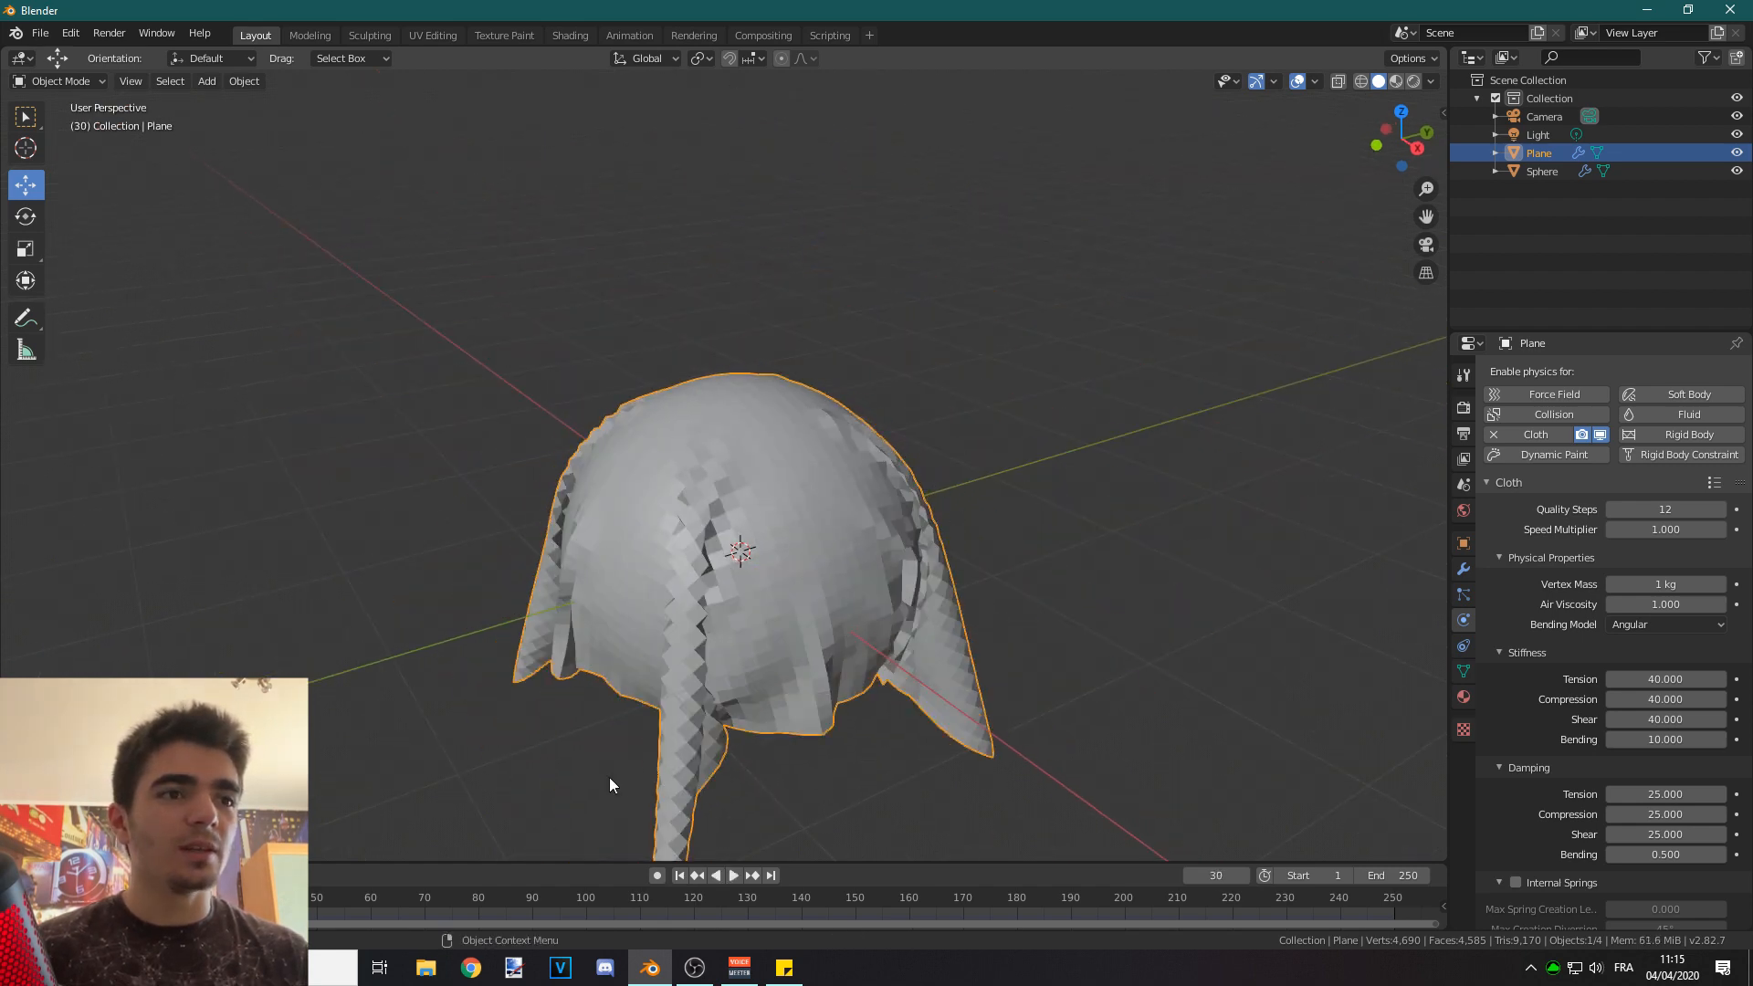
scroll(594, 780, "down", 1)
middle_click_drag(573, 775, 573, 737)
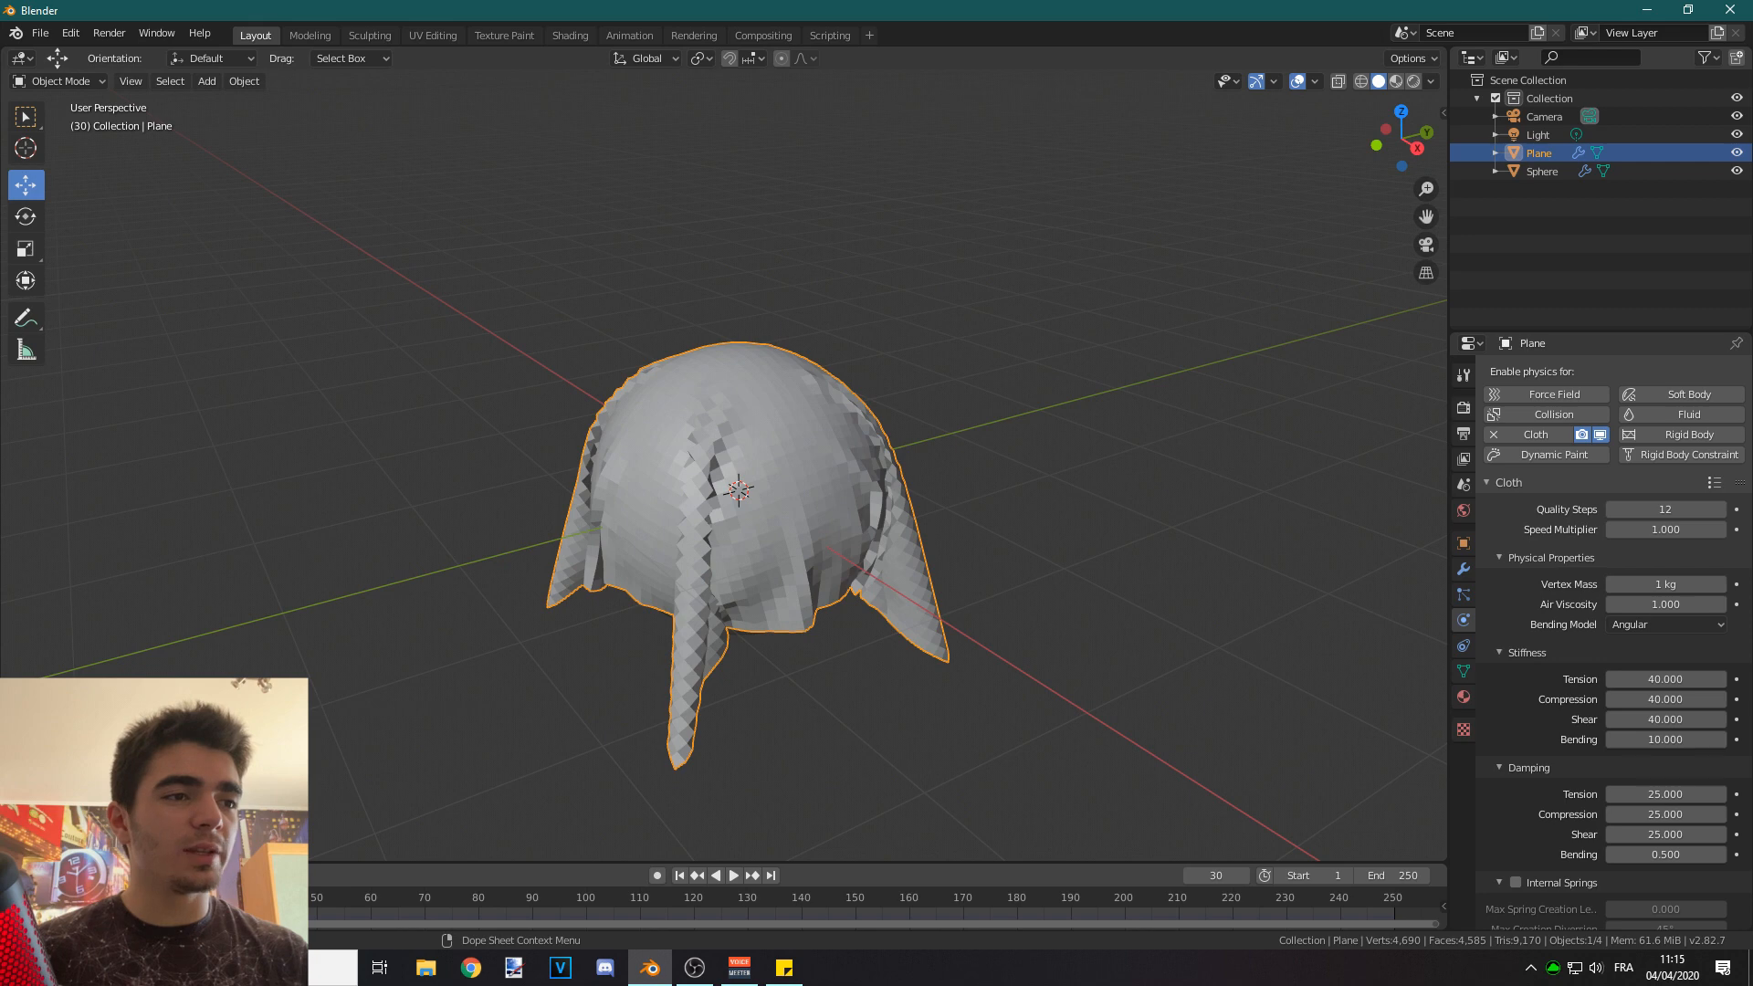
key("shift+Left")
Replay the cloth simulation and stop it on frame 26, where the cloth is still spread around the sphere.
key("space")
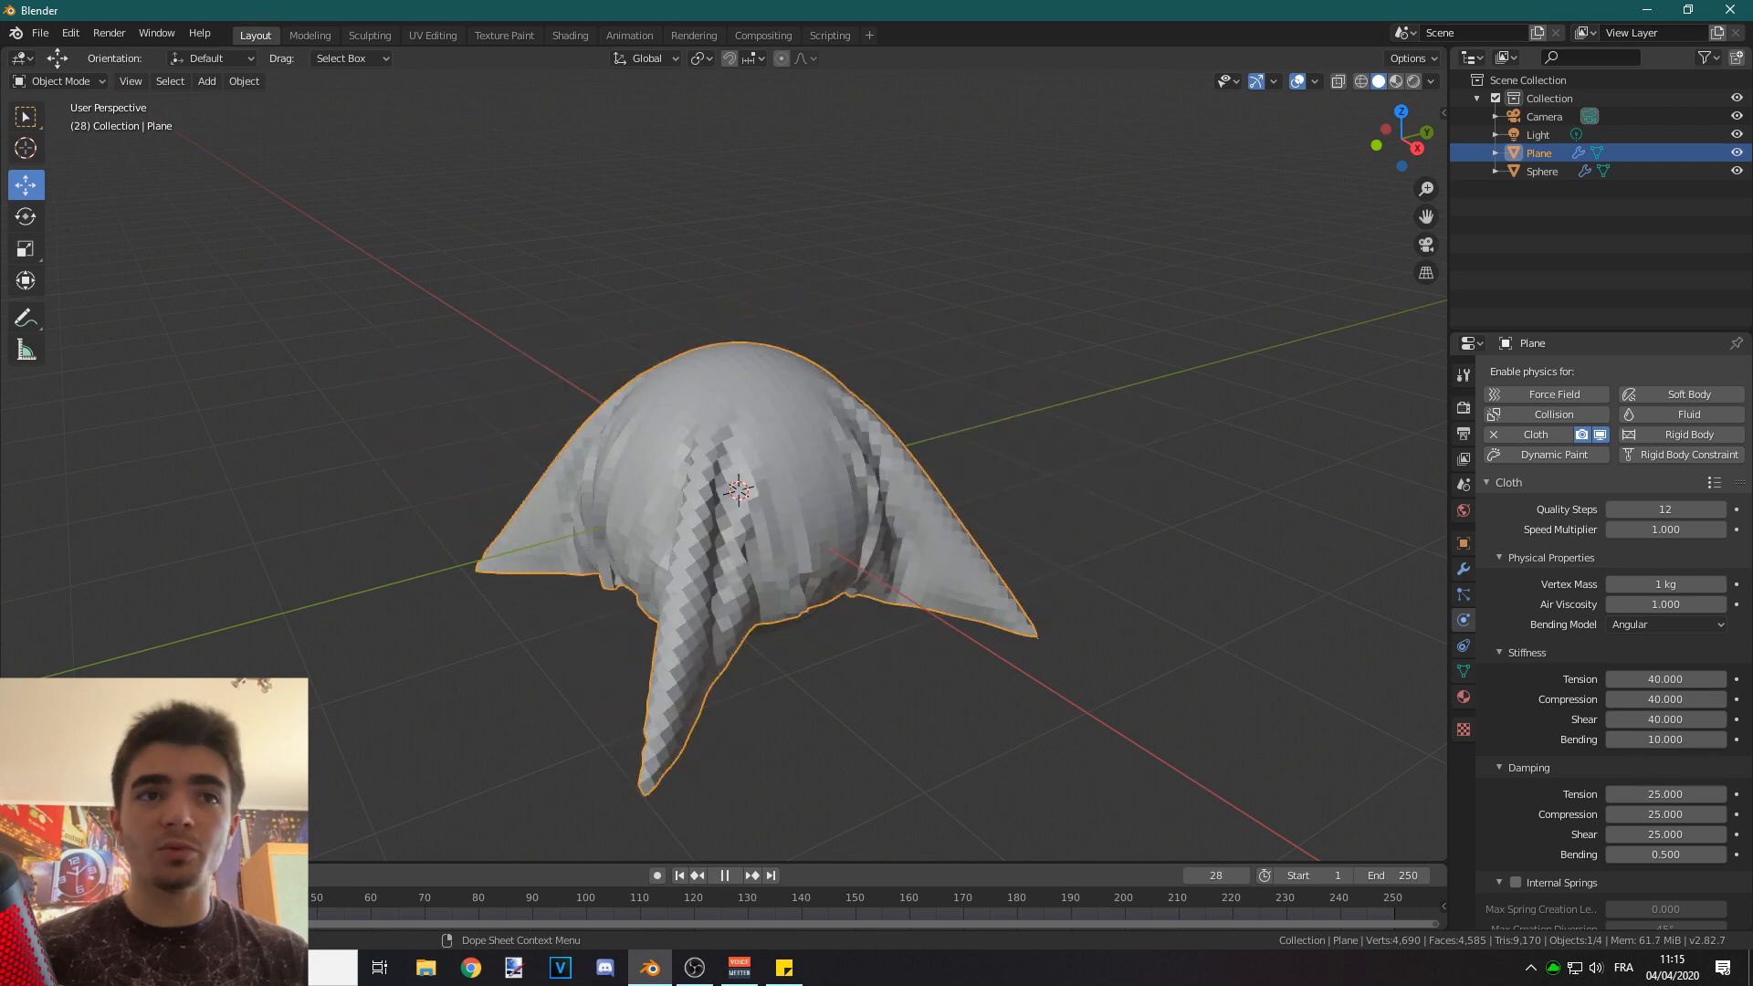
key("space")
key("Left")
key("Left")
key("Left")
key("Right")
Apply Shade Smooth to the draped plane.
middle_click_drag(413, 721, 724, 610)
mouse_move(697, 478)
middle_mouse_down()
mouse_move(710, 511)
mouse_move(644, 534)
mouse_move(749, 458)
middle_mouse_up()
right_click(762, 445)
left_click(768, 440)
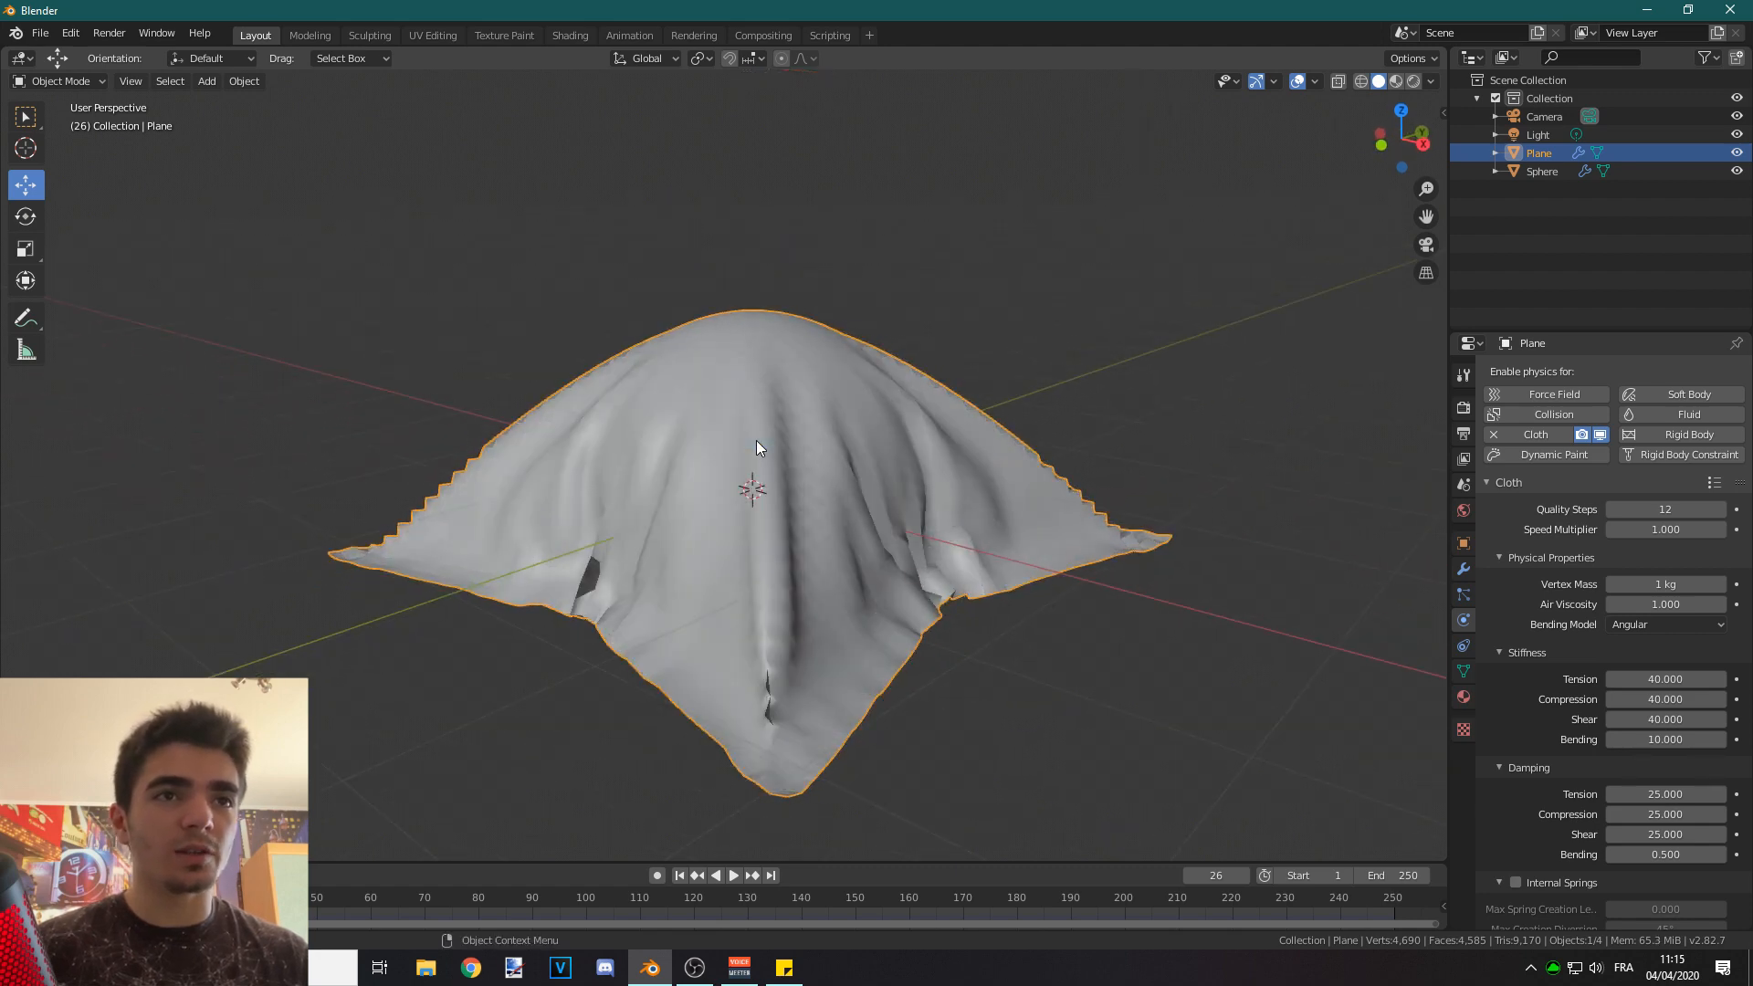
Add a Subdivision Surface modifier to the plane and set its viewport subdivisions to 2.
left_click(1463, 568)
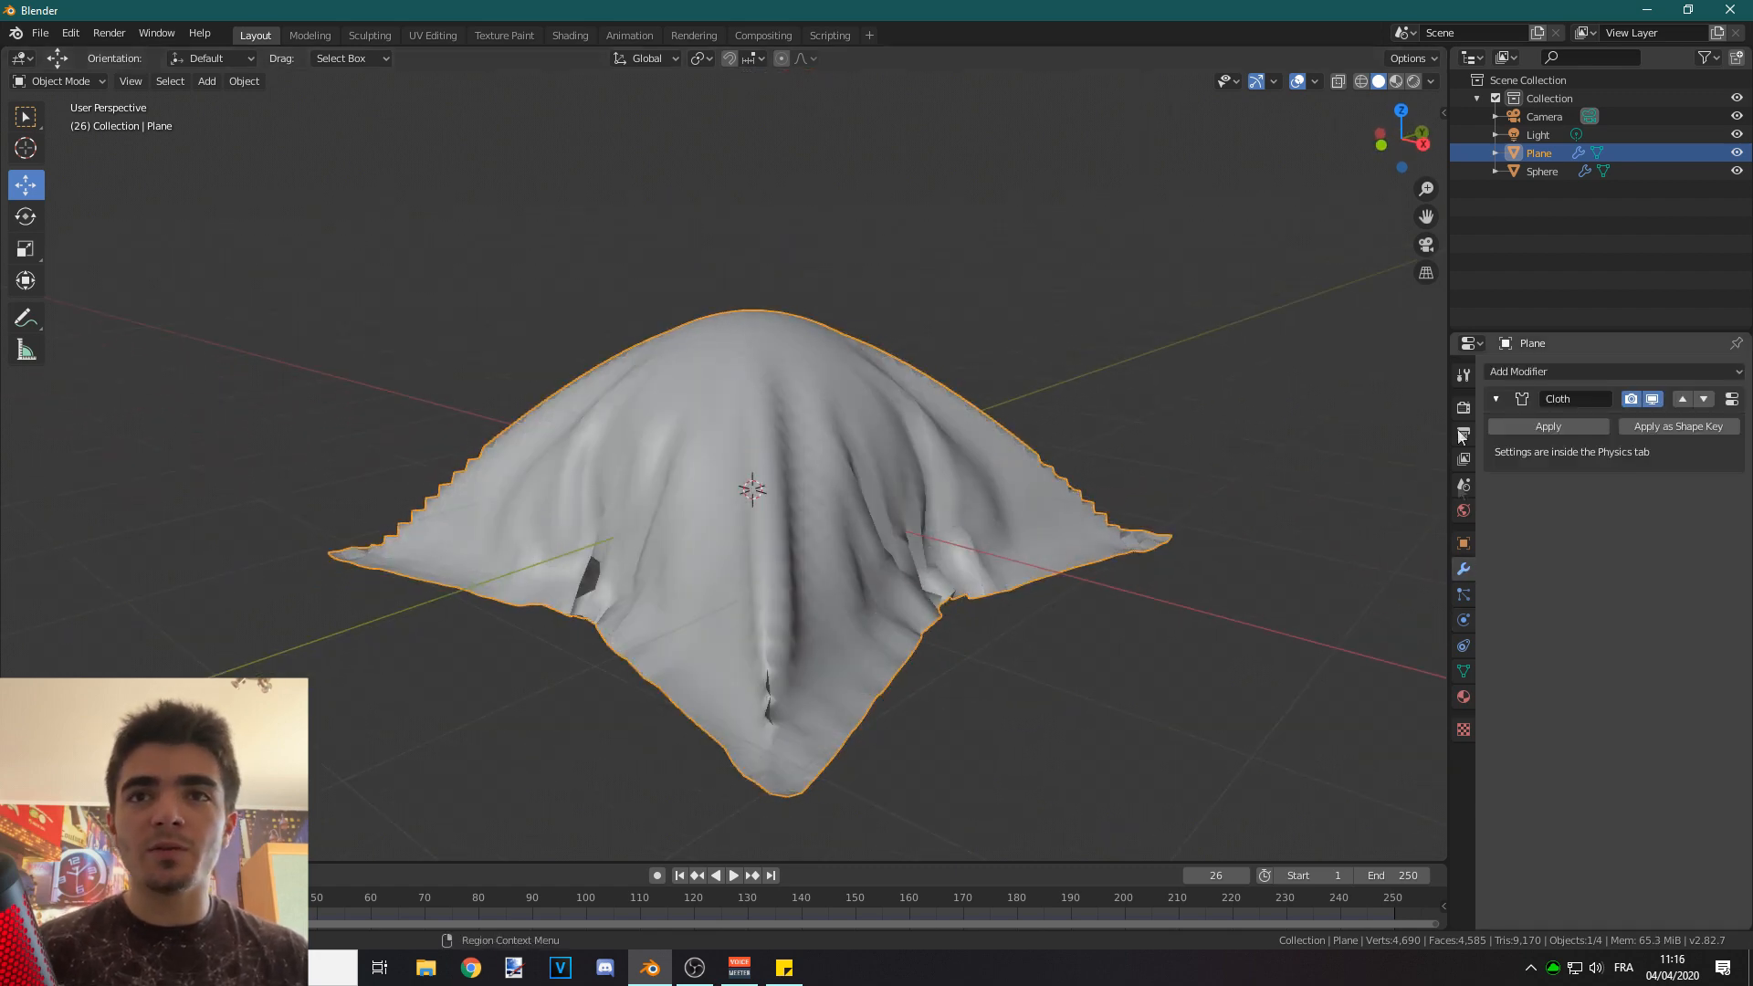
left_click(1525, 371)
left_click(1384, 677)
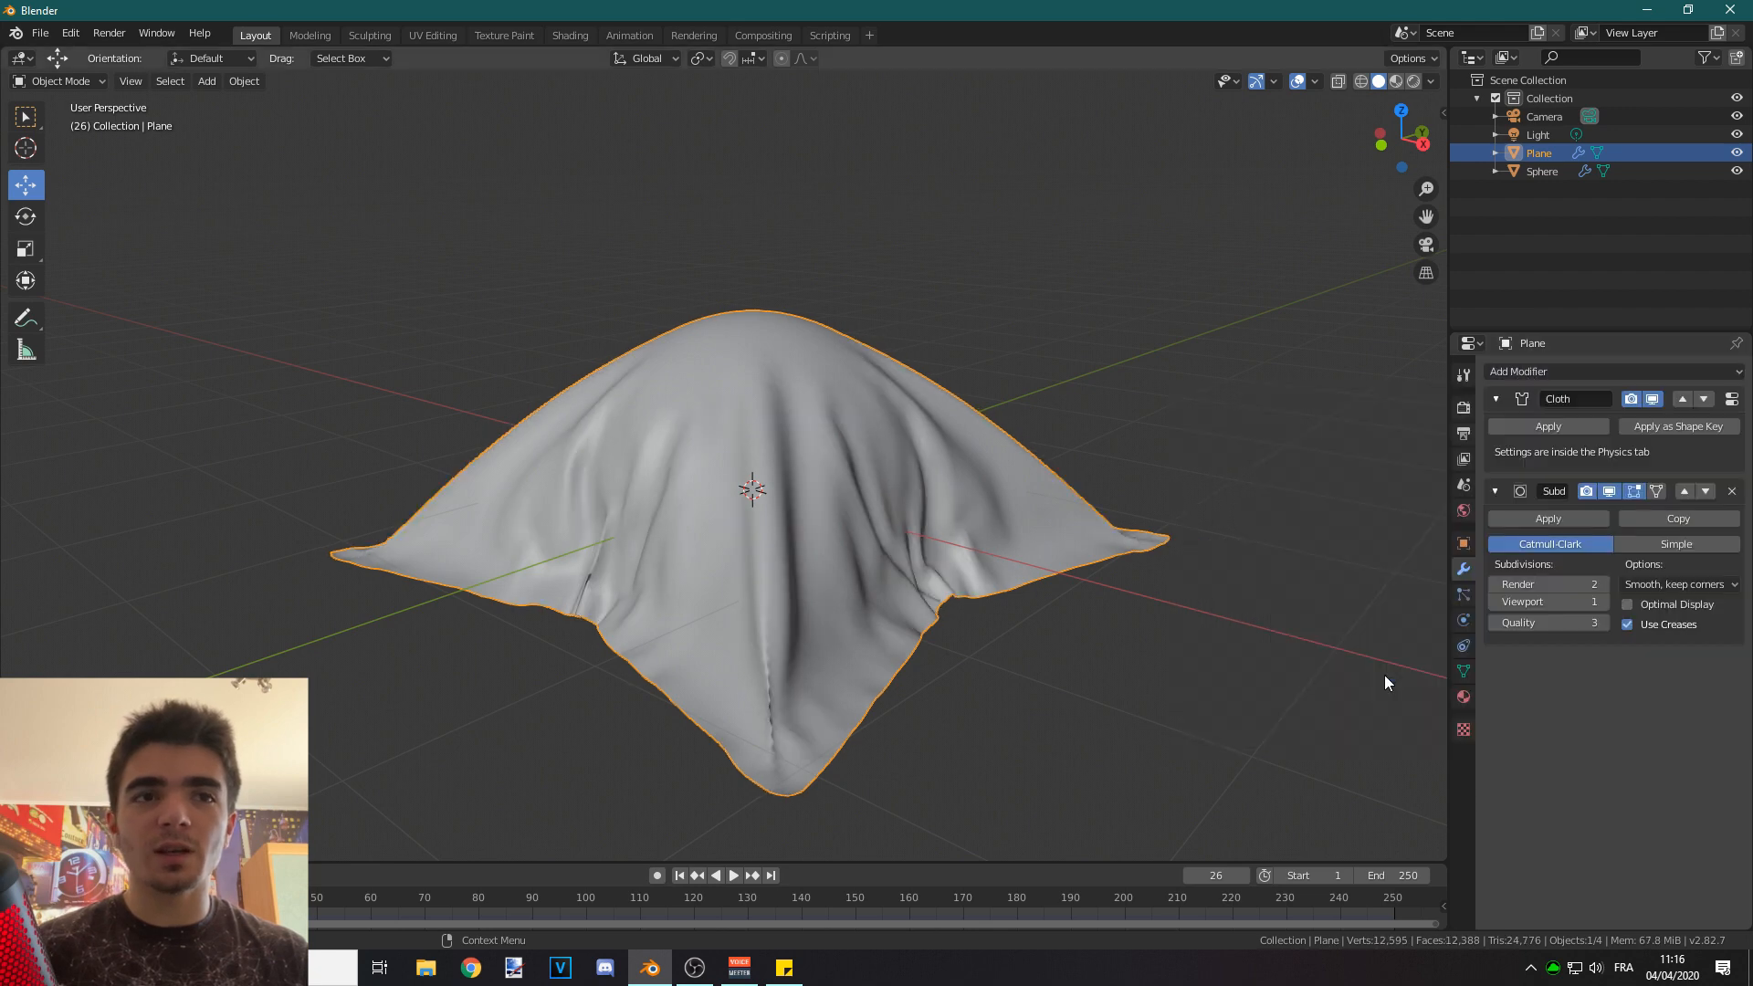
middle_click_drag(1383, 675, 1220, 559)
left_click(1602, 601)
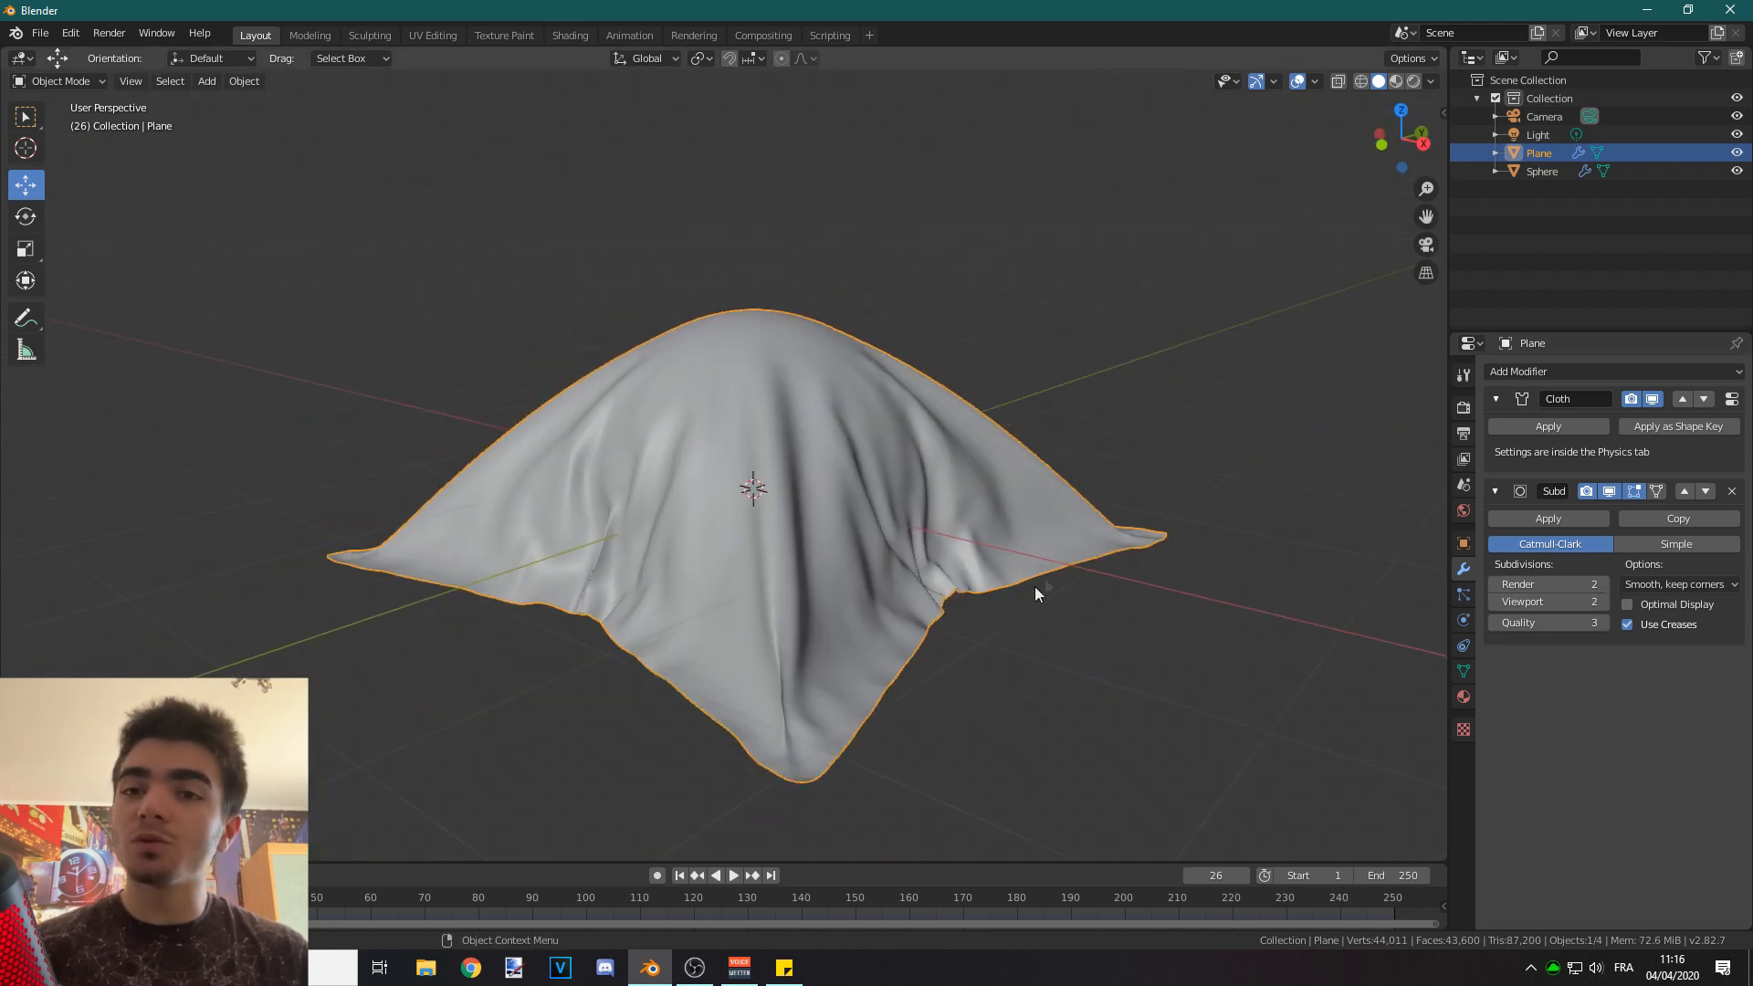
left_click(1494, 491)
scroll(973, 562, "down", 3)
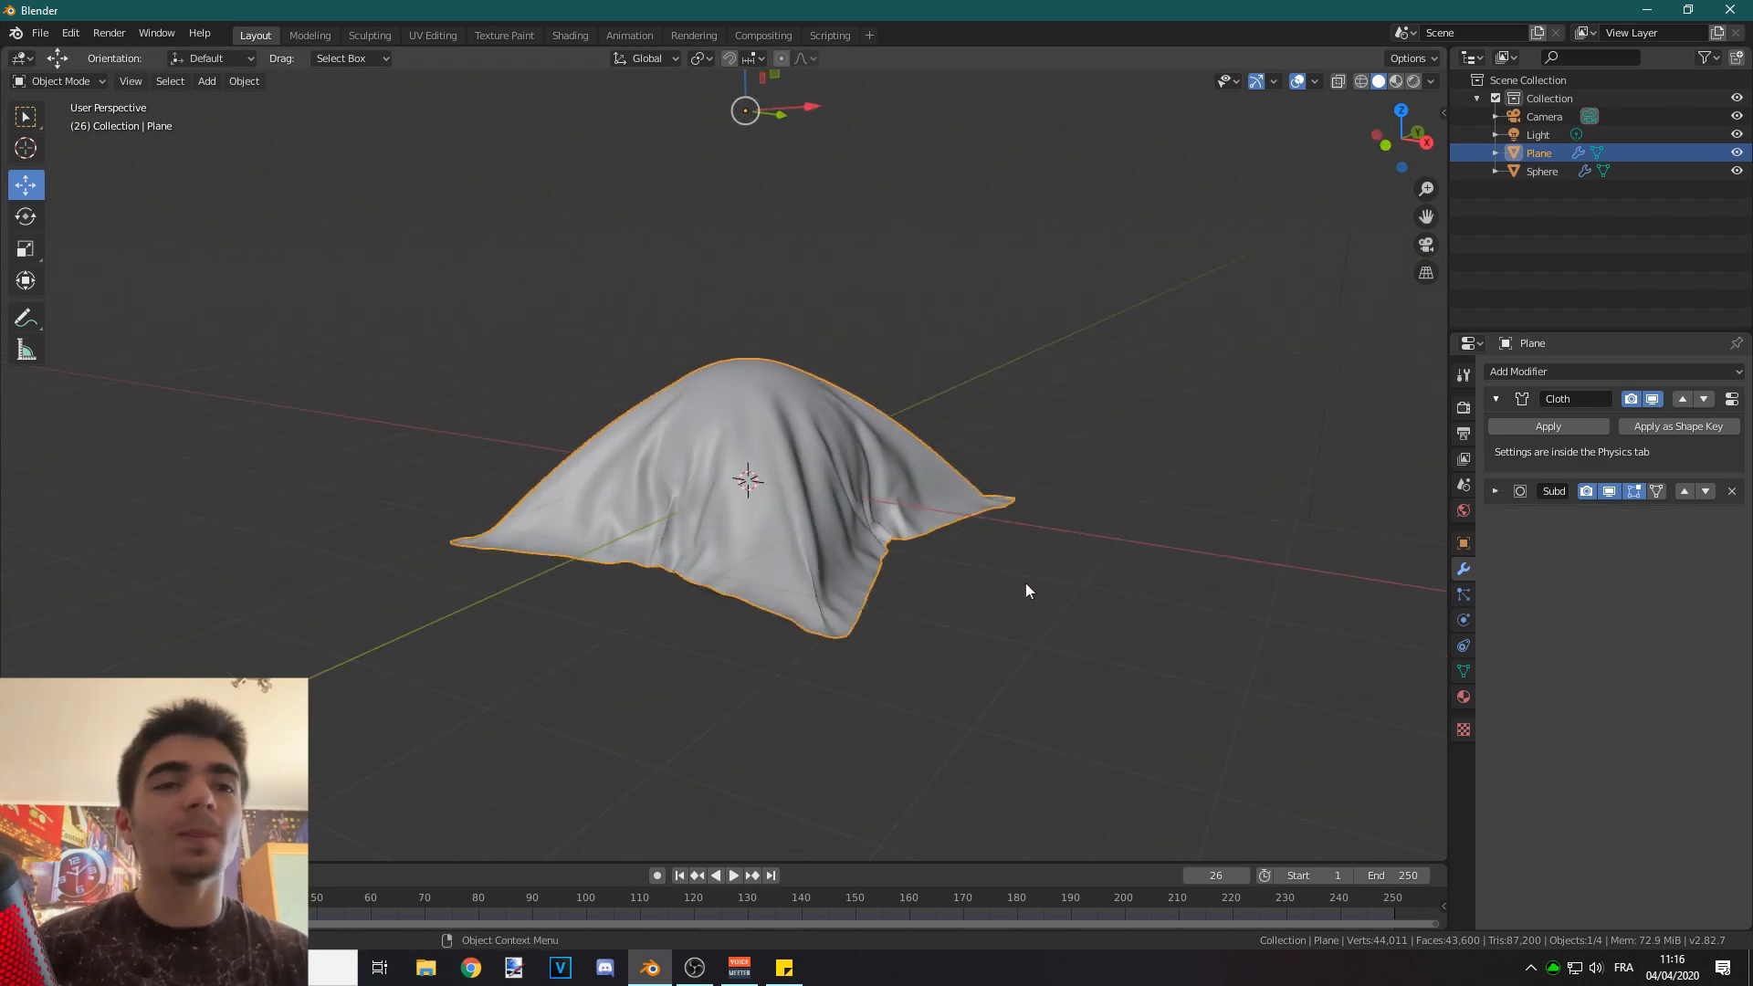
Give the cloth plane a new material with a red base color, metallic 0.283 and roughness 0.350.
left_click(1463, 697)
left_click(1569, 445)
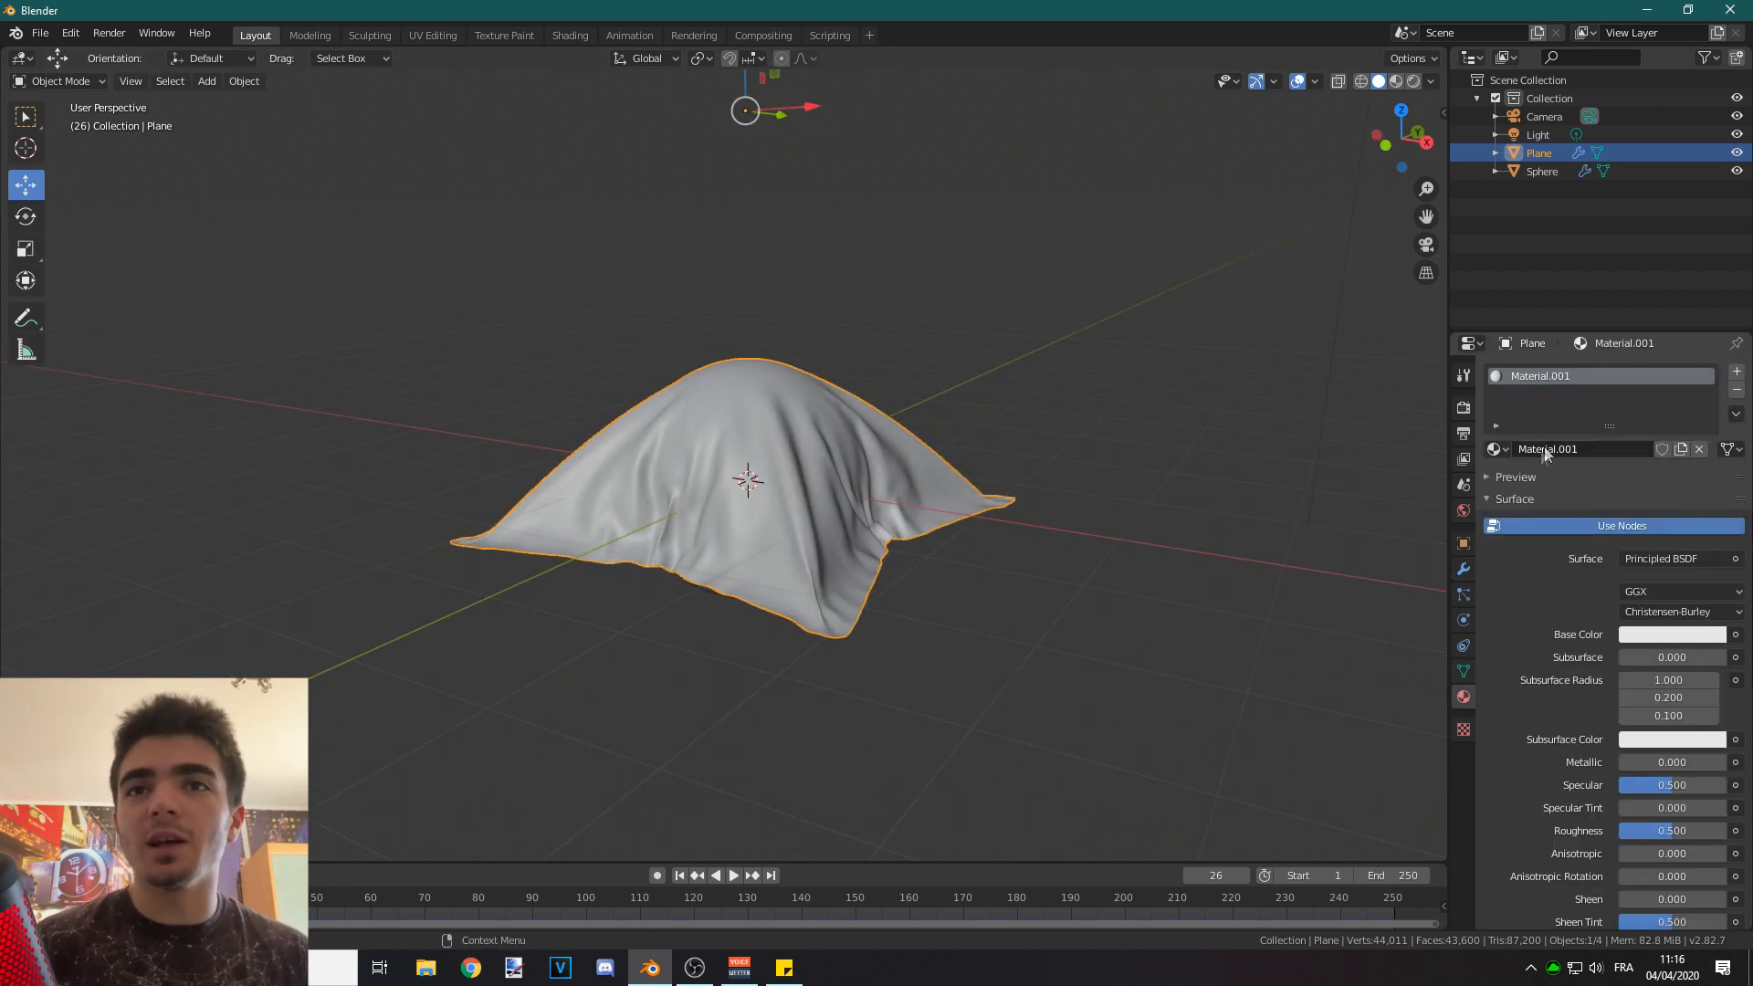
scroll(1559, 651, "down", 5)
left_click(1646, 449)
left_click_drag(1621, 314, 1636, 322)
left_click_drag(1629, 579, 1649, 578)
left_click_drag(1671, 648, 1657, 649)
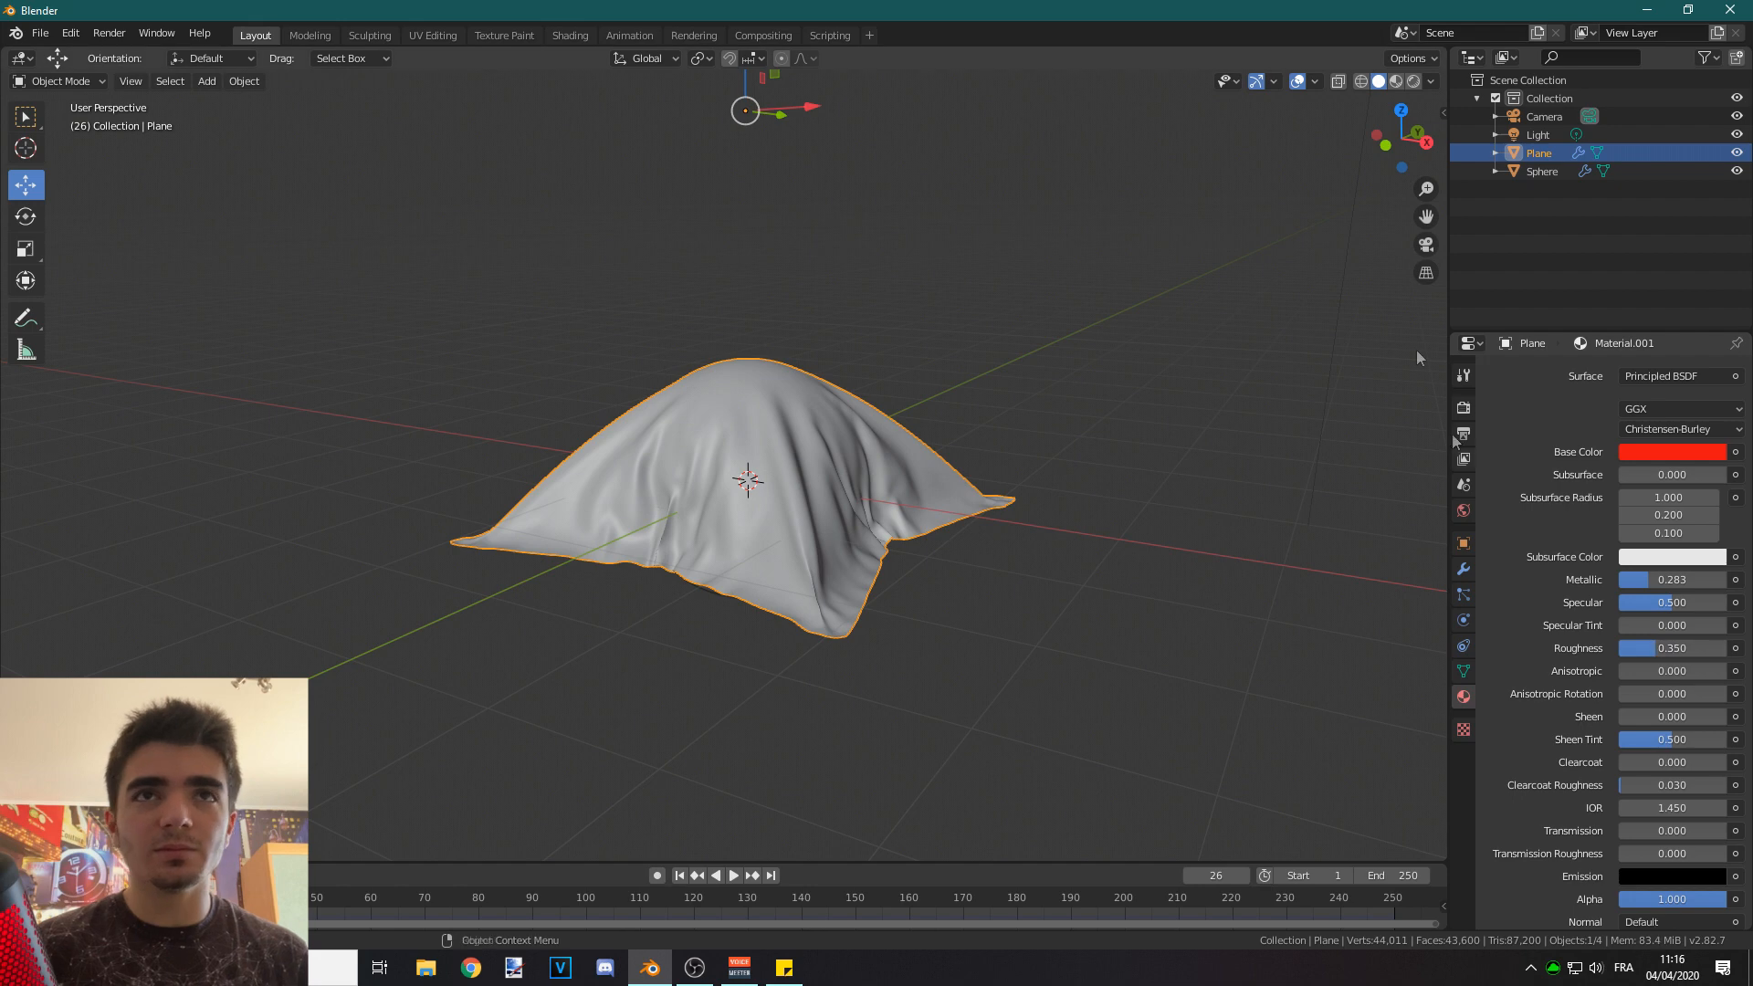
Switch the viewport to rendered shading and inspect the red cloth draped over the sphere.
left_click(1413, 81)
scroll(989, 385, "up", 3)
mouse_move(990, 385)
middle_mouse_down()
mouse_move(747, 430)
mouse_move(895, 387)
mouse_move(989, 386)
middle_mouse_up()
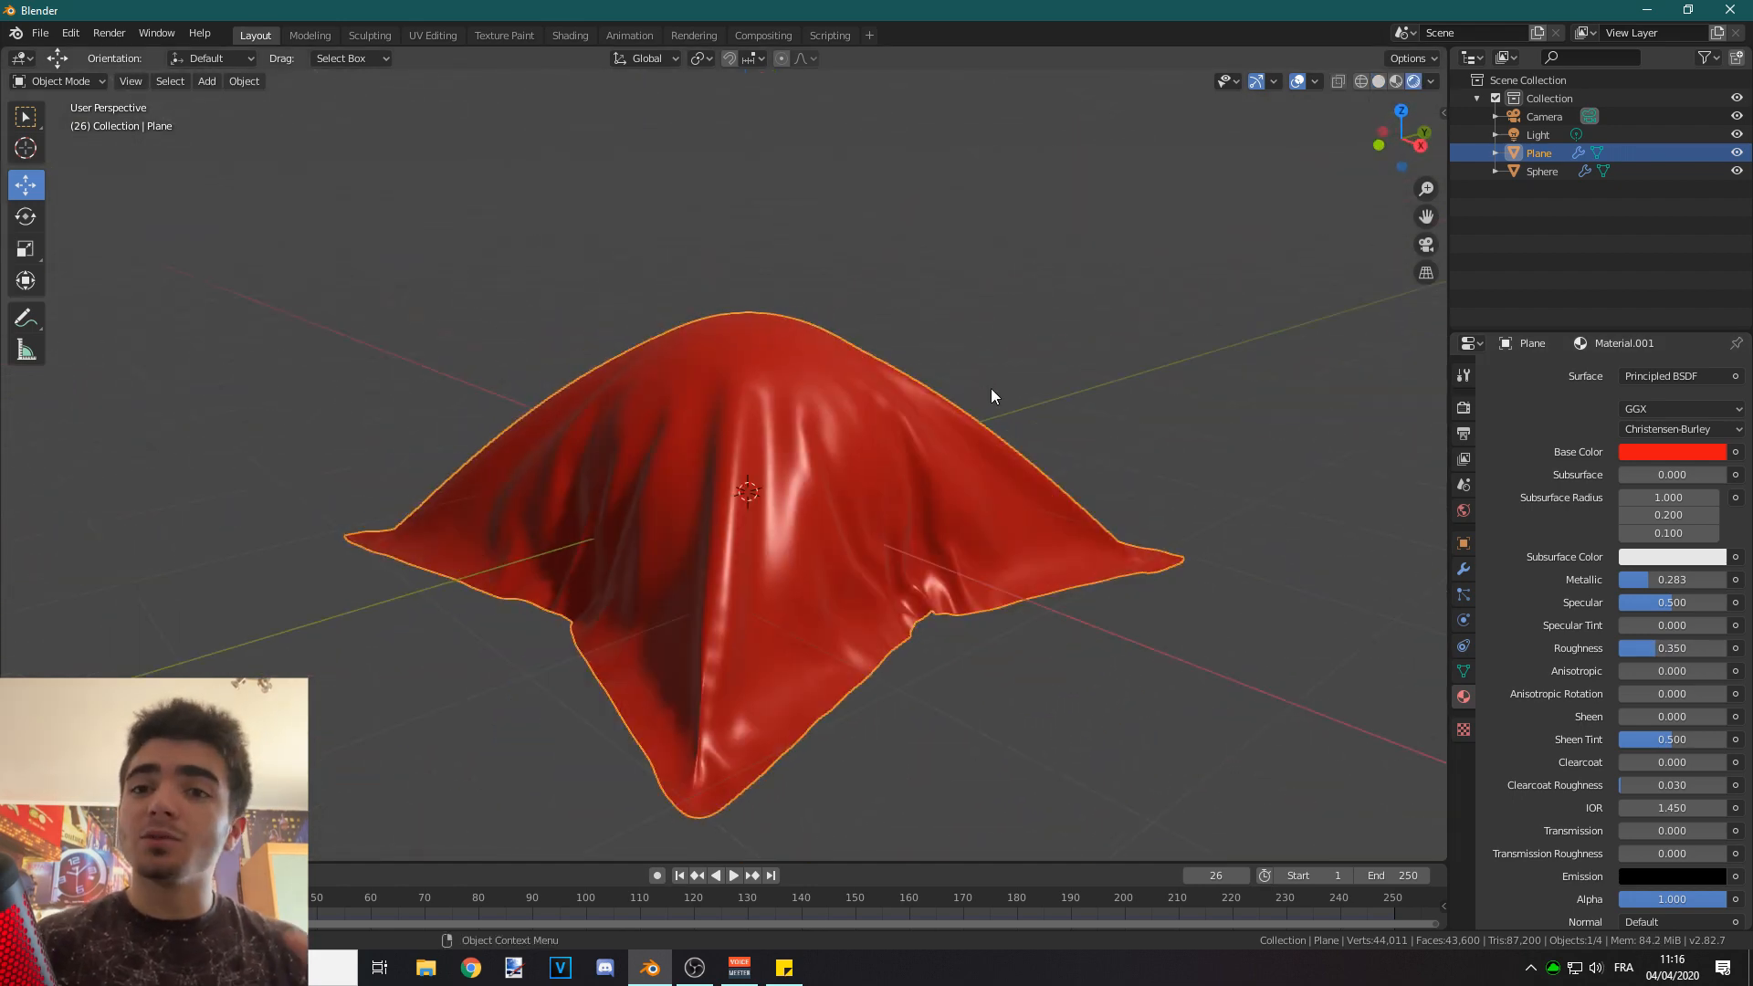
scroll(990, 389, "down", 2)
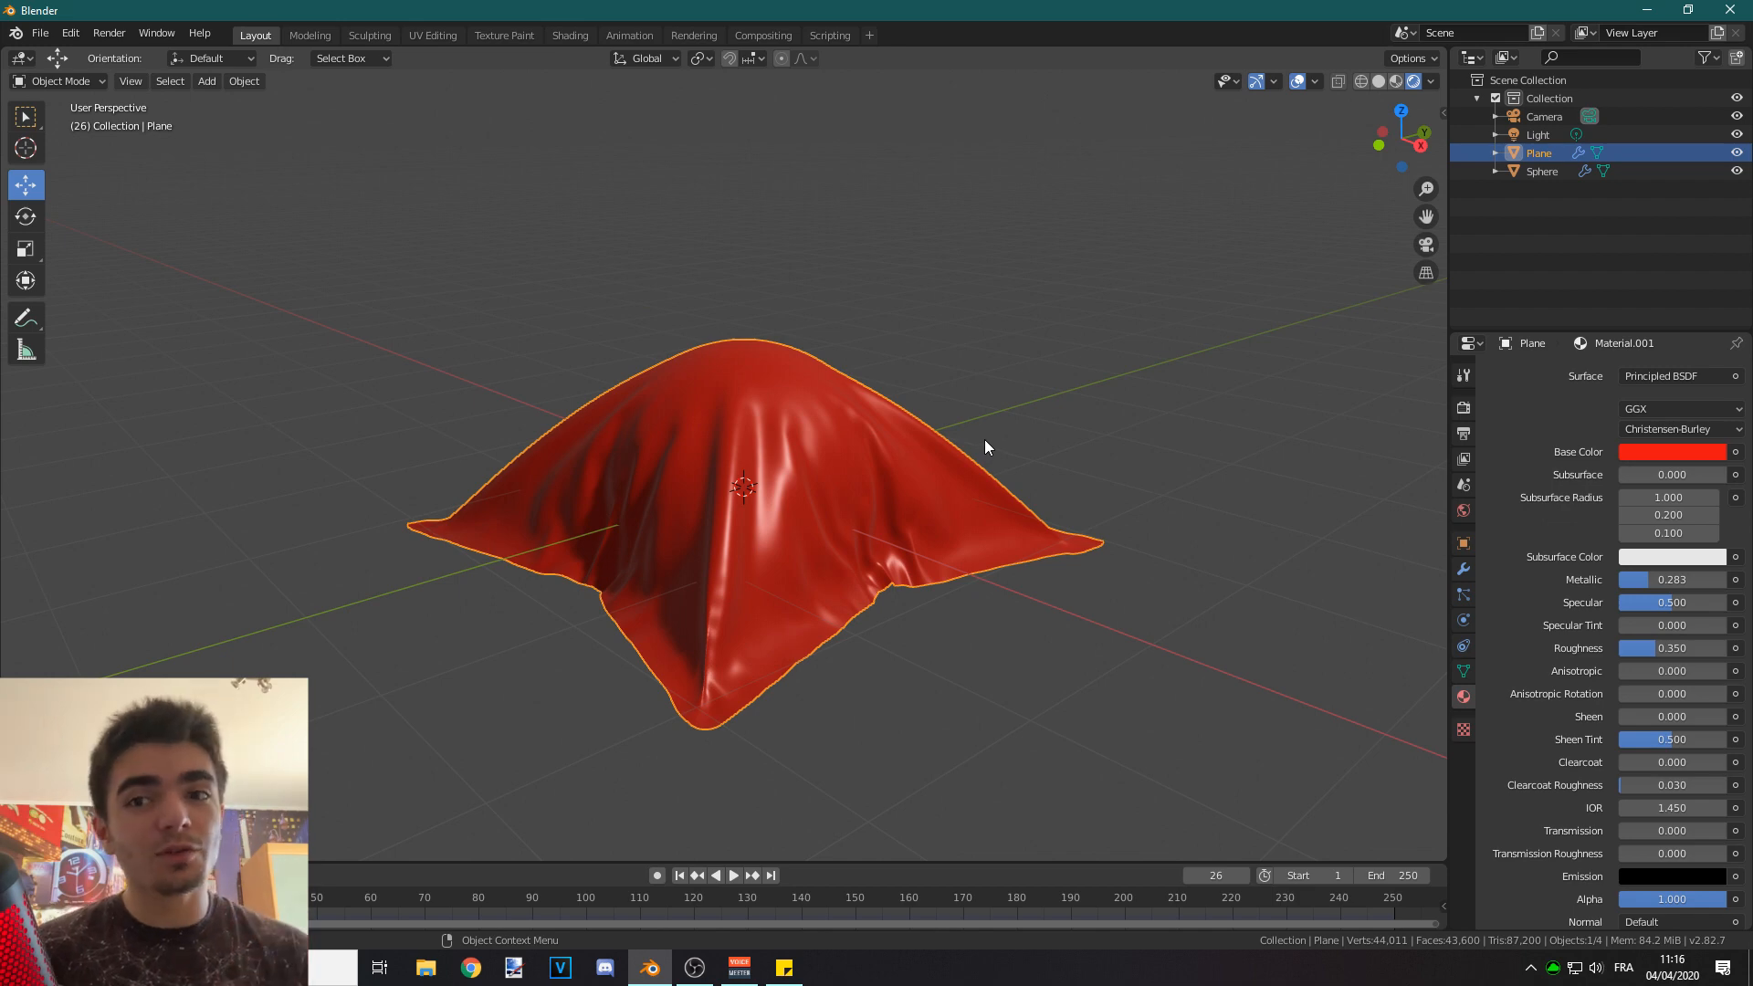